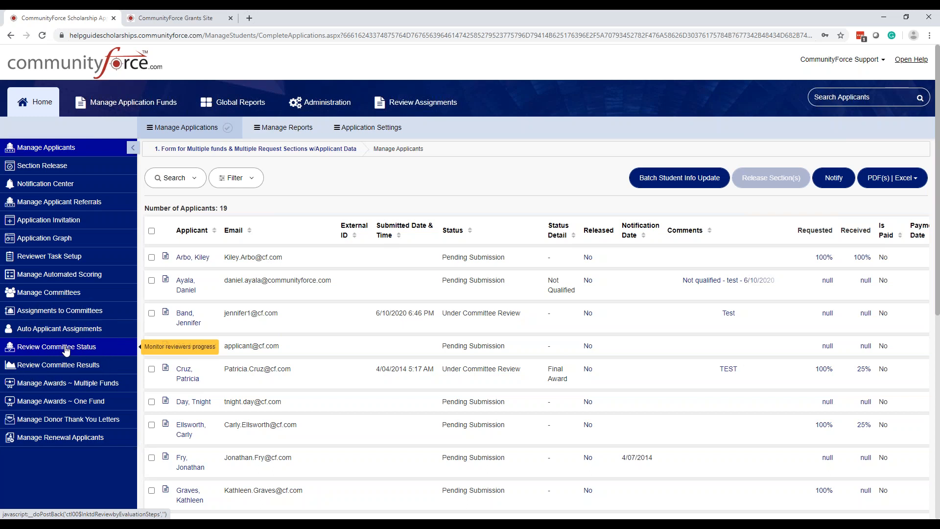
Step: Open Review Committee Status for the scholarship form, and on the grants site for the 1. CCCF Grant Program form
{"action": "left_click", "coordinate": [66, 349]}
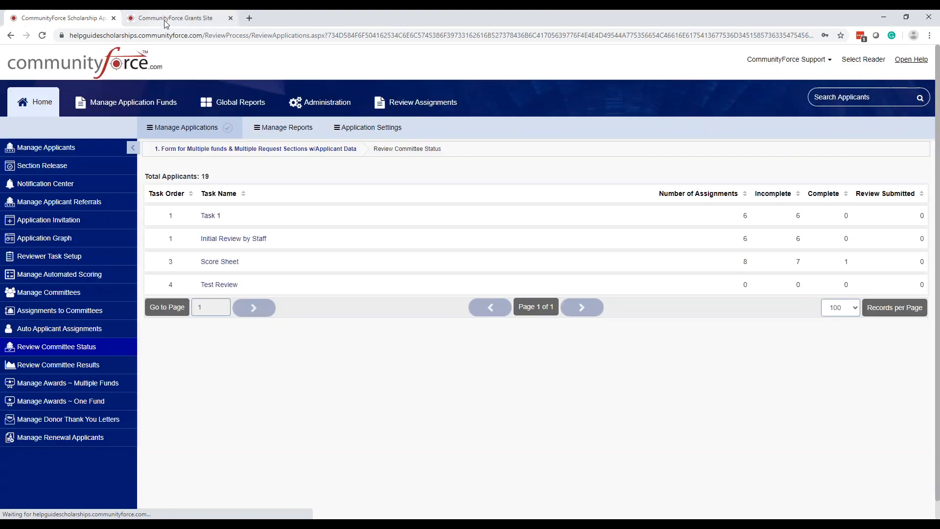
{"action": "left_click", "coordinate": [164, 19]}
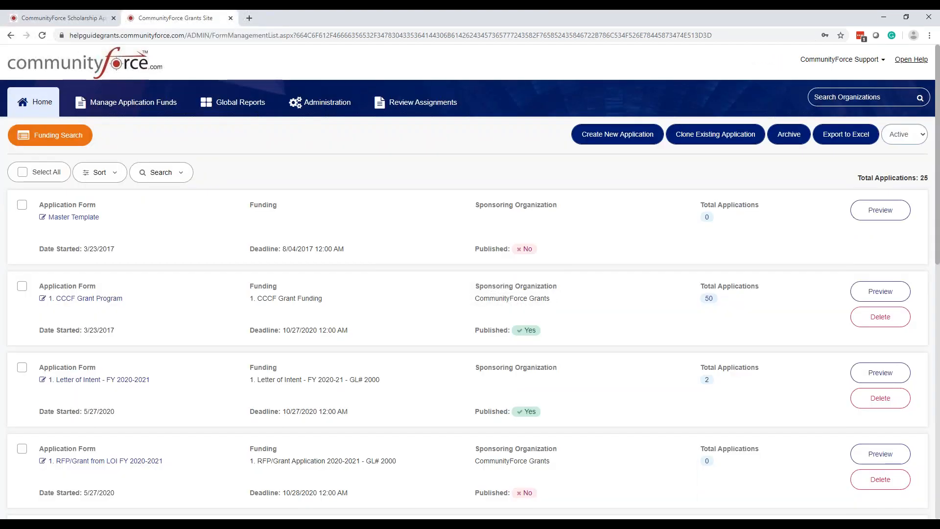
{"action": "left_click", "coordinate": [81, 300]}
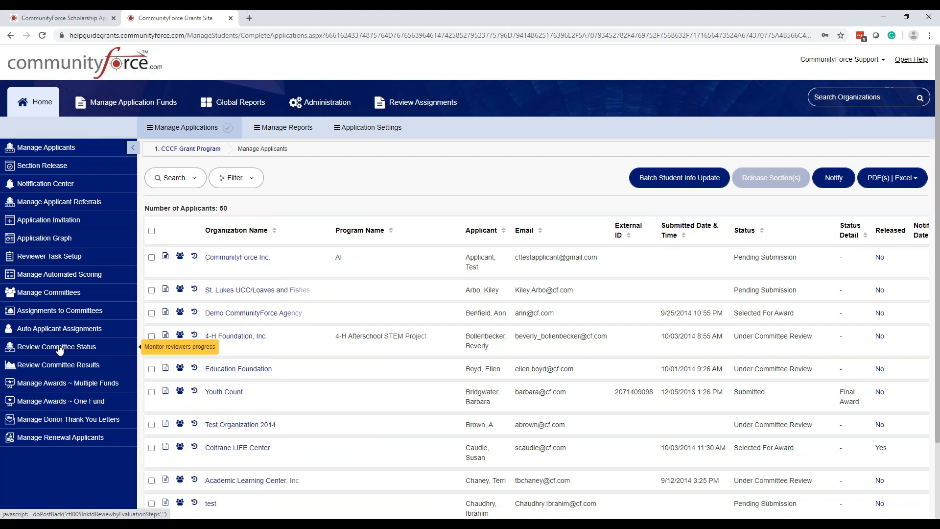
{"action": "left_click", "coordinate": [59, 348]}
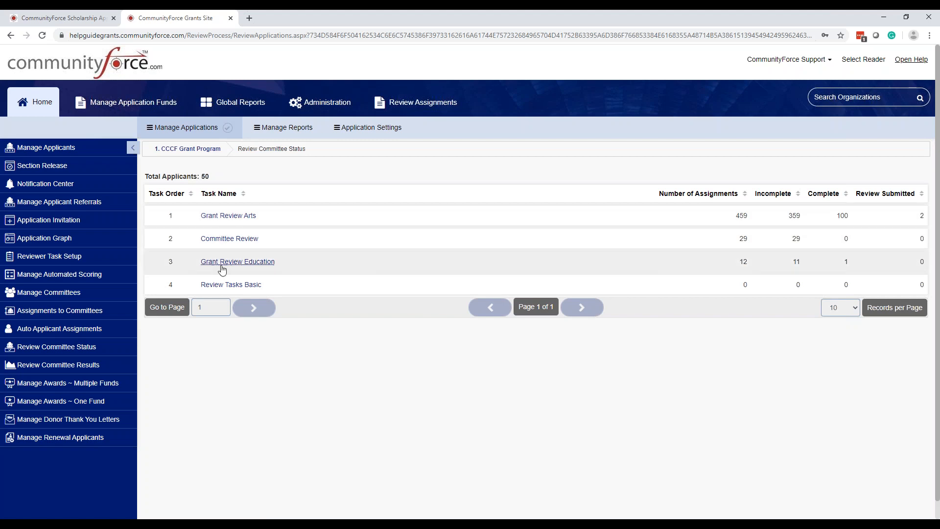
Step: Check the grant program's Reviewer Task Setup and return to its Review Committee Status
{"action": "left_click", "coordinate": [59, 258]}
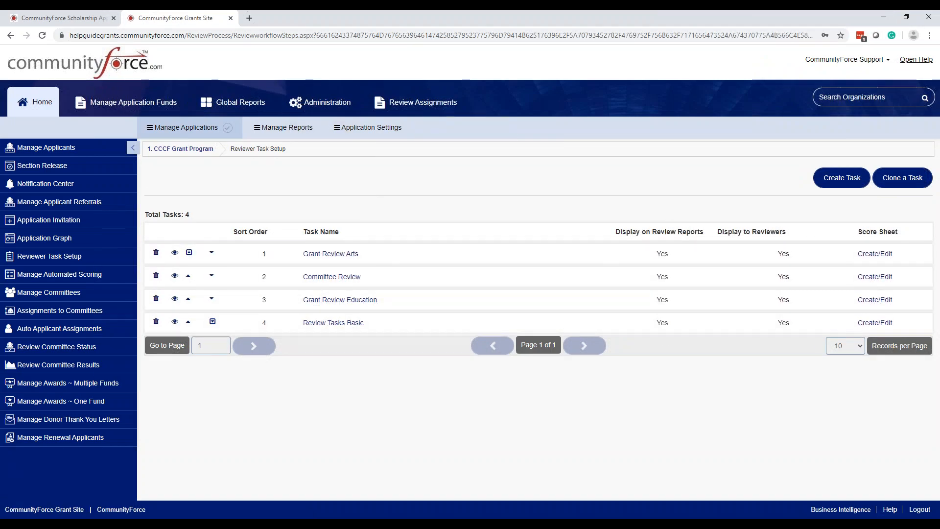
{"action": "left_click", "coordinate": [89, 347]}
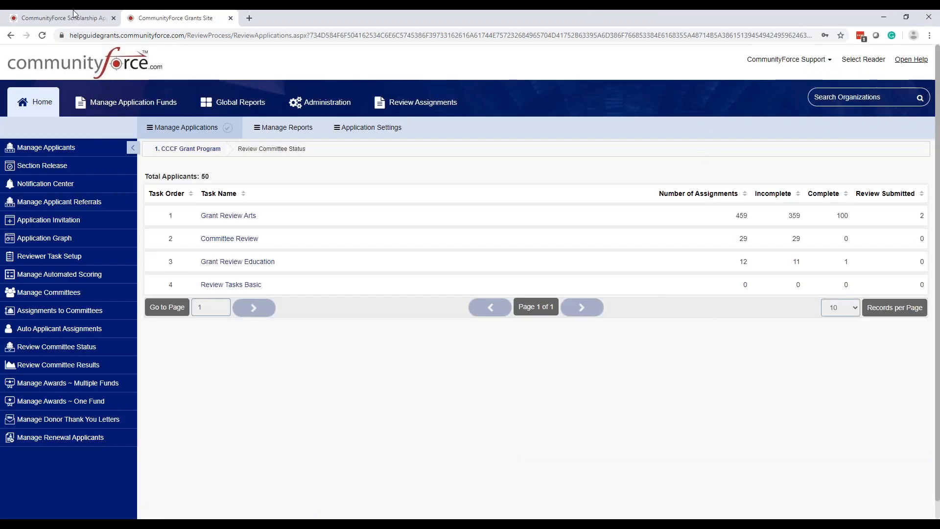
Step: Switch back to the scholarship site, review its committee task list and open the assignments of Task 1
{"action": "left_click", "coordinate": [59, 18]}
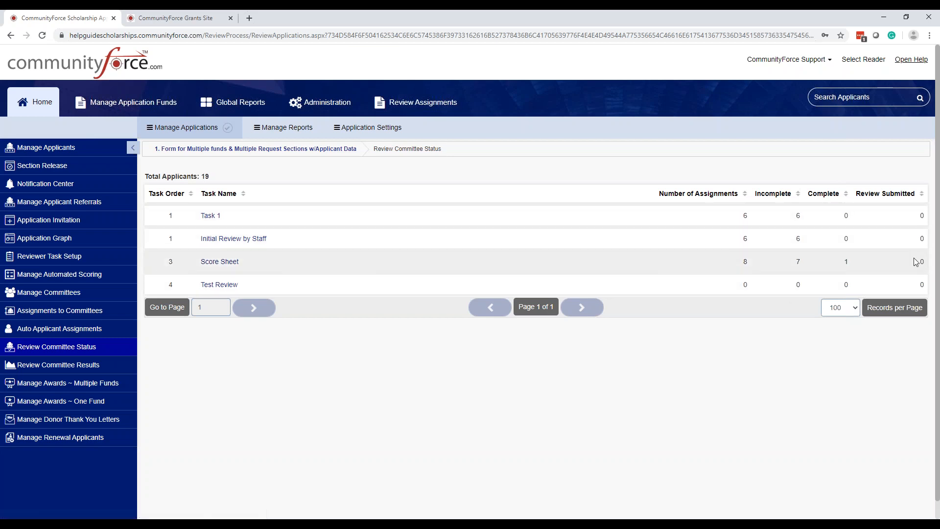
{"action": "key", "text": "ctrl"}
{"action": "key", "text": "ctrl"}
{"action": "key", "text": "ctrl"}
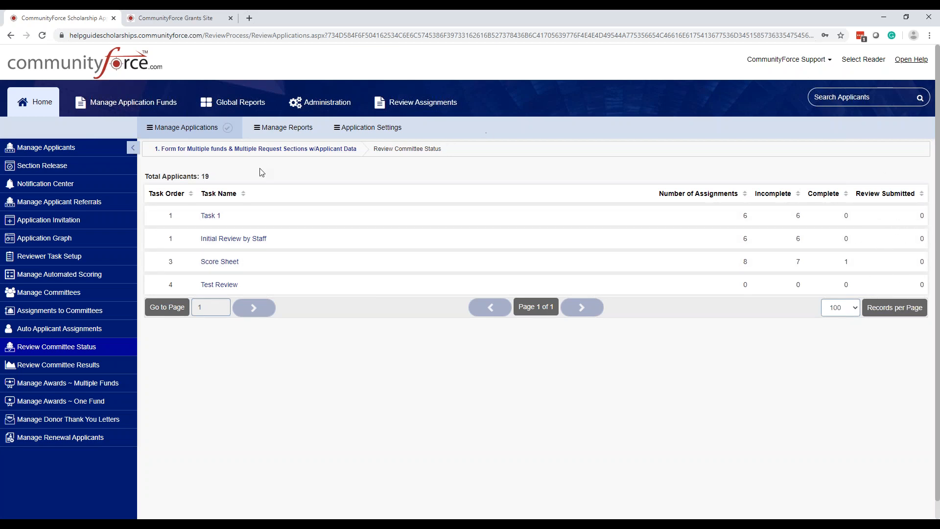
{"action": "key", "text": "ctrl"}
{"action": "key", "text": "ctrl"}
{"action": "key", "text": "ctrl"}
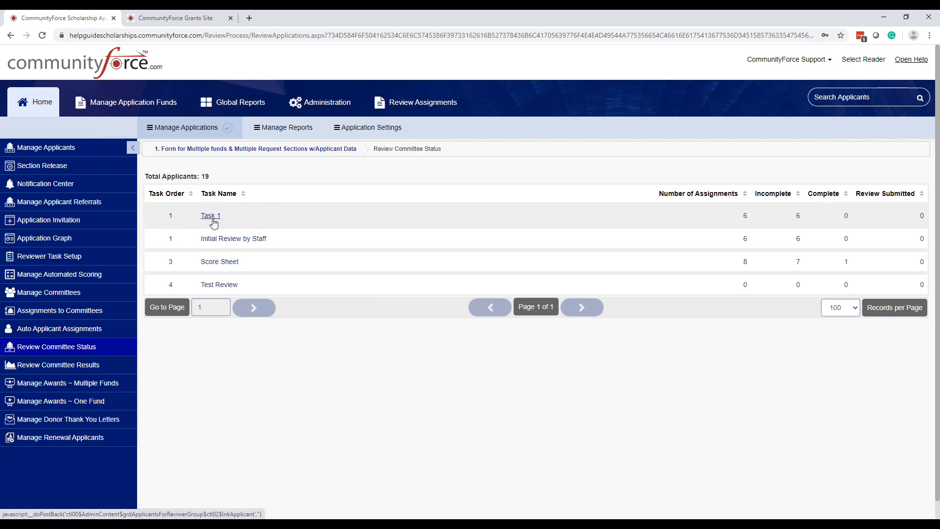
{"action": "left_click", "coordinate": [213, 220]}
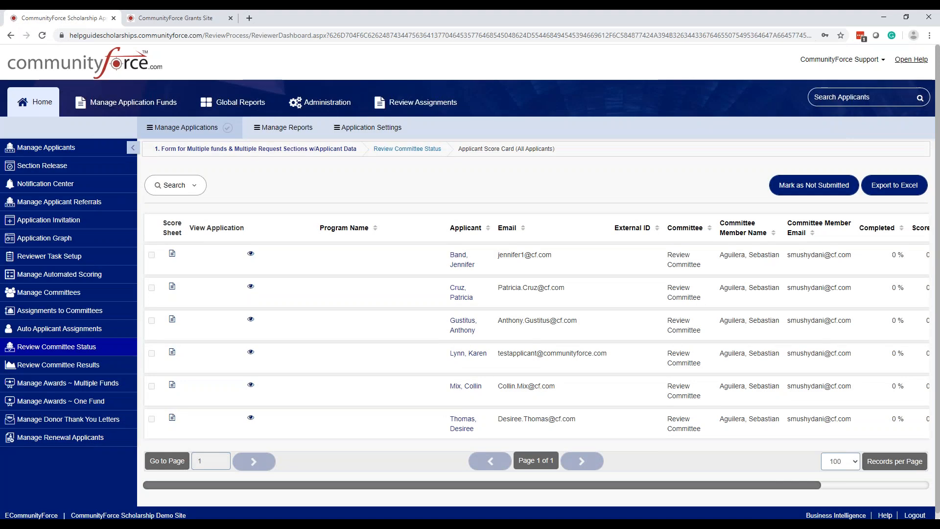
Step: Examine Task 1's assignment table across all columns, including committee member, completion, score, submission status and document locking
{"action": "left_click", "coordinate": [894, 193]}
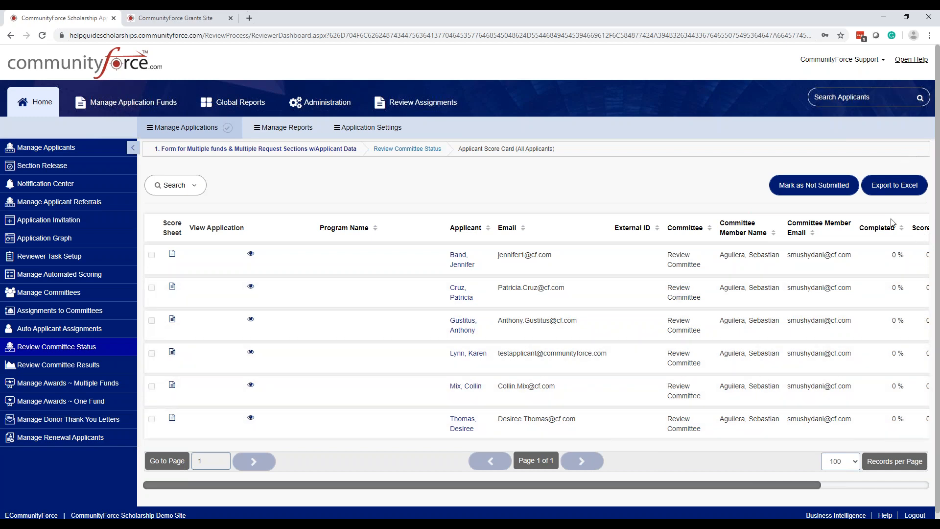
{"action": "left_click_drag", "start_coordinate": [815, 485], "coordinate": [939, 479]}
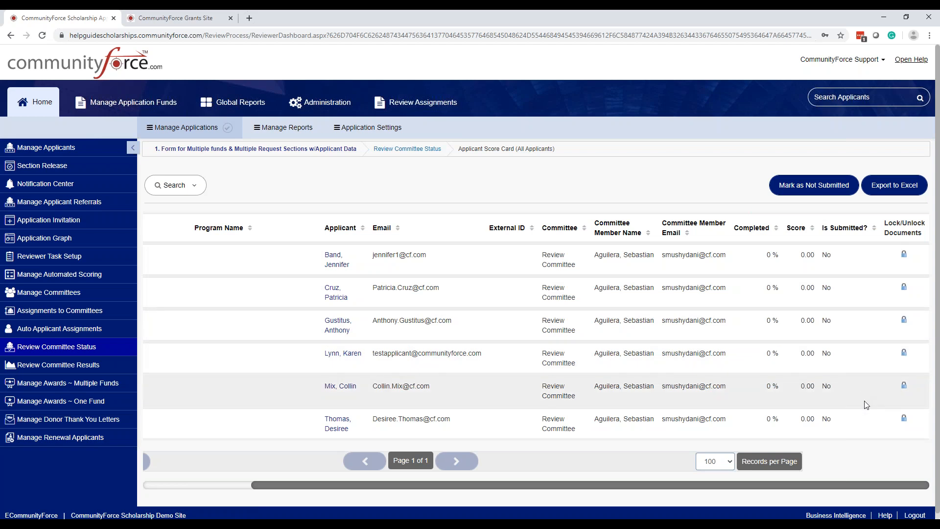
{"action": "left_click", "coordinate": [768, 271]}
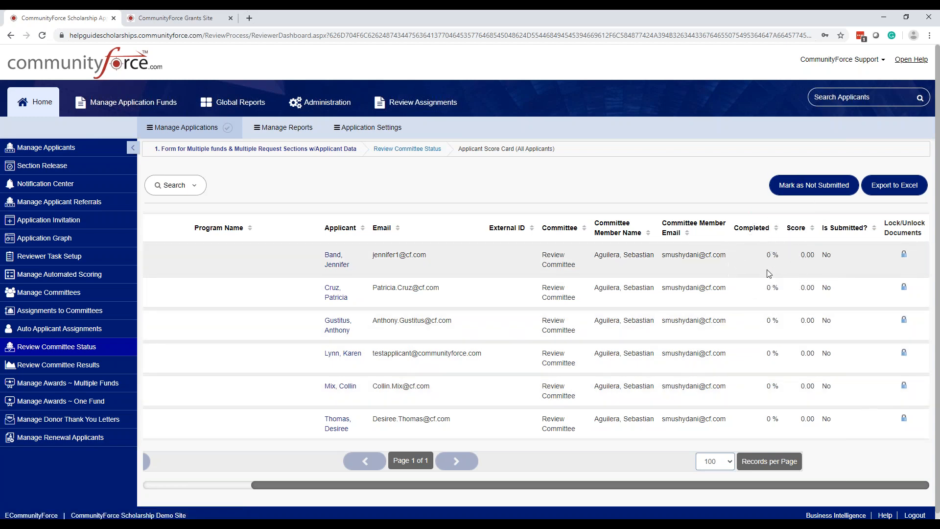
{"action": "left_click", "coordinate": [767, 270]}
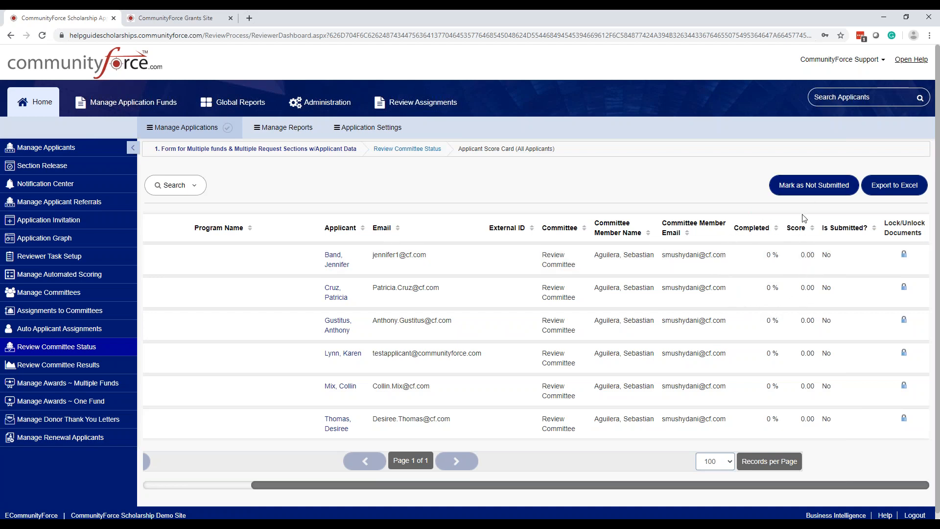
{"action": "key", "text": "ctrl"}
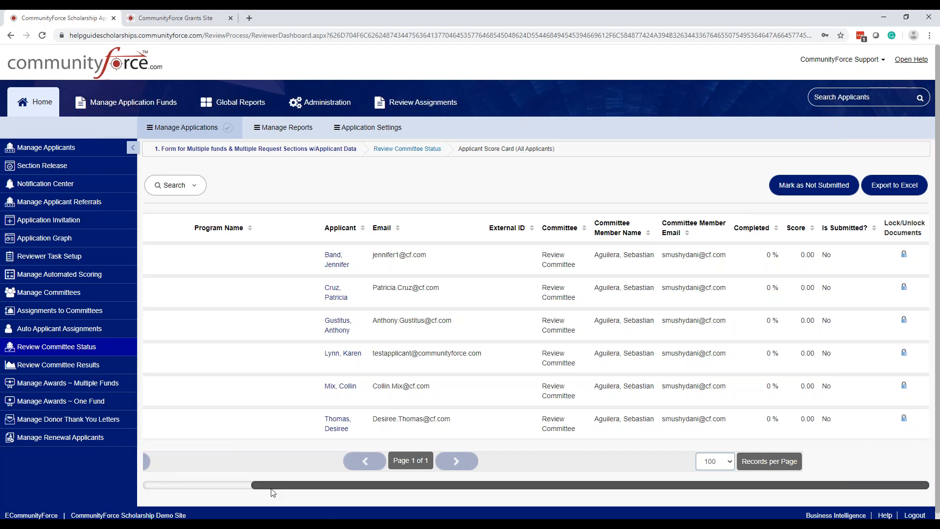
{"action": "left_click_drag", "start_coordinate": [277, 488], "coordinate": [69, 490]}
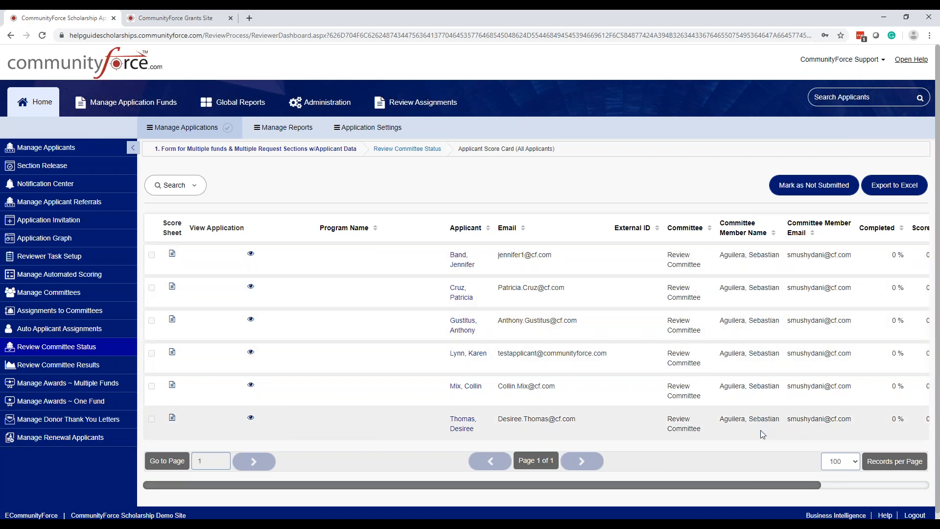
{"action": "scroll", "coordinate": [758, 251], "scroll_direction": "down", "scroll_amount": 1}
{"action": "scroll", "coordinate": [749, 264], "scroll_direction": "up", "scroll_amount": 1}
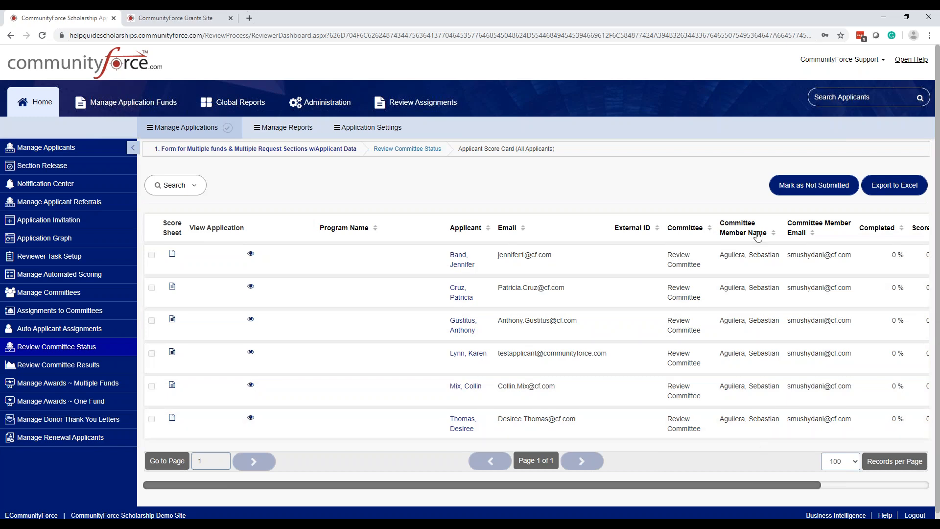
{"action": "left_click", "coordinate": [763, 254]}
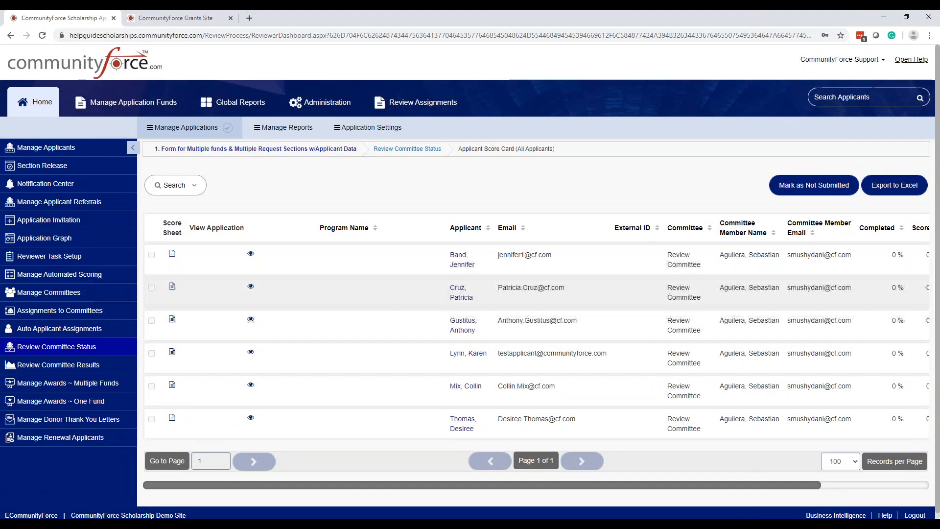
{"action": "left_click", "coordinate": [461, 267]}
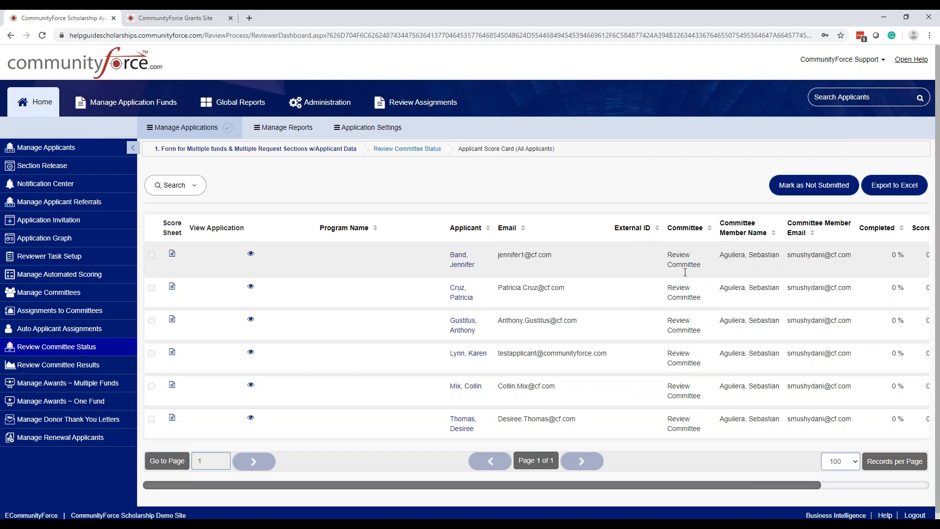
Step: View the lock/unlock documents page for the first applicant in Task 1 and exit it
{"action": "left_click_drag", "start_coordinate": [808, 489], "coordinate": [930, 492]}
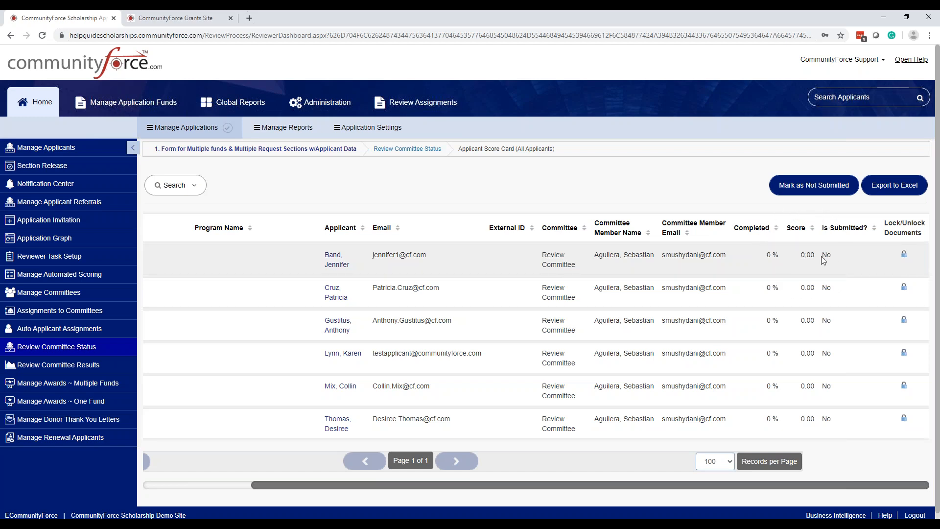
{"action": "left_click", "coordinate": [904, 254]}
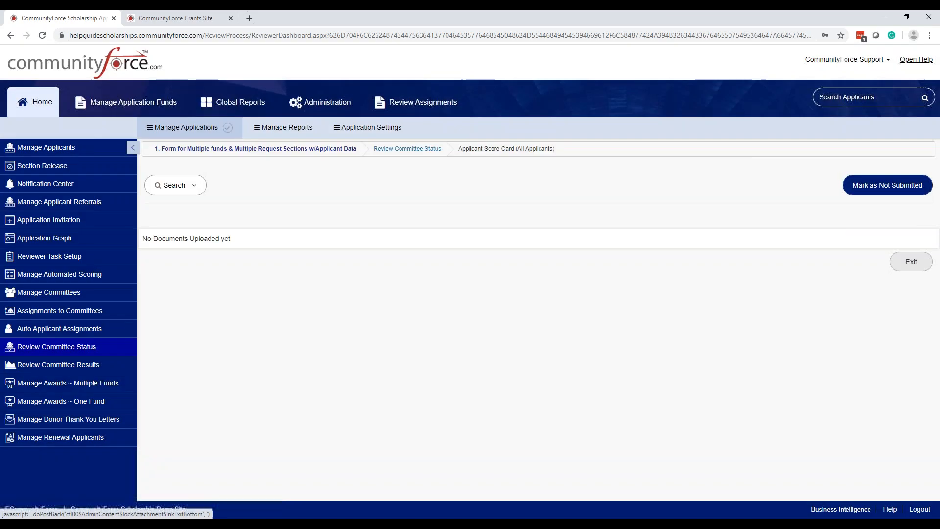
{"action": "left_click", "coordinate": [909, 268]}
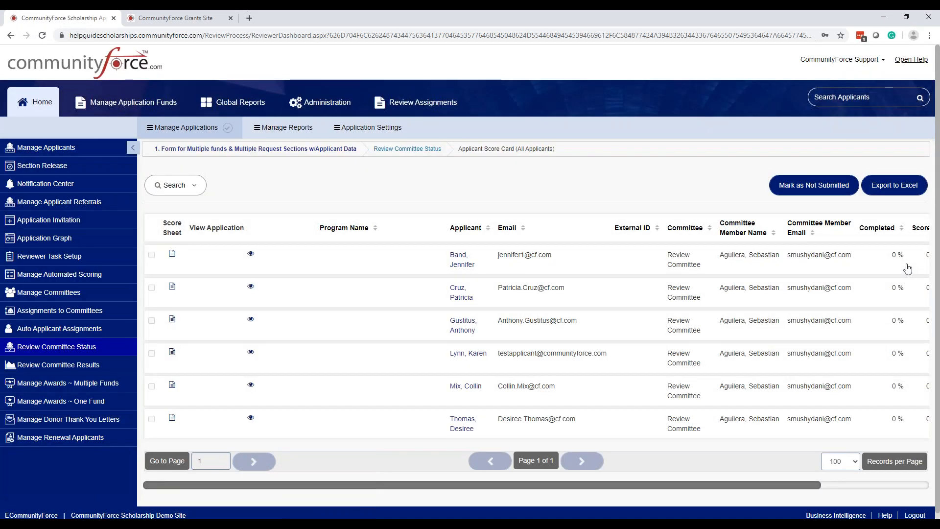
Step: Return to Review Committee Status, open the Score Sheet task and check the first assignment's reviewer, completion and score
{"action": "left_click", "coordinate": [406, 148]}
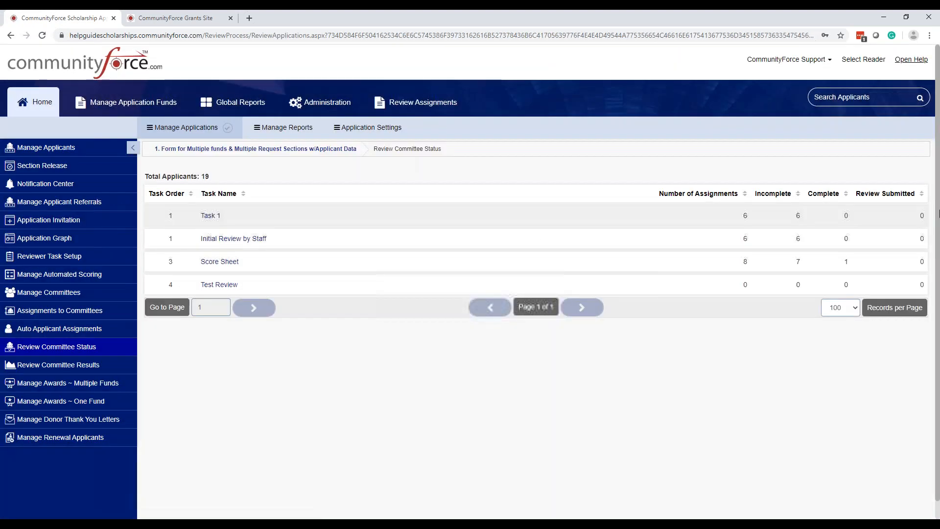
{"action": "left_click", "coordinate": [225, 262]}
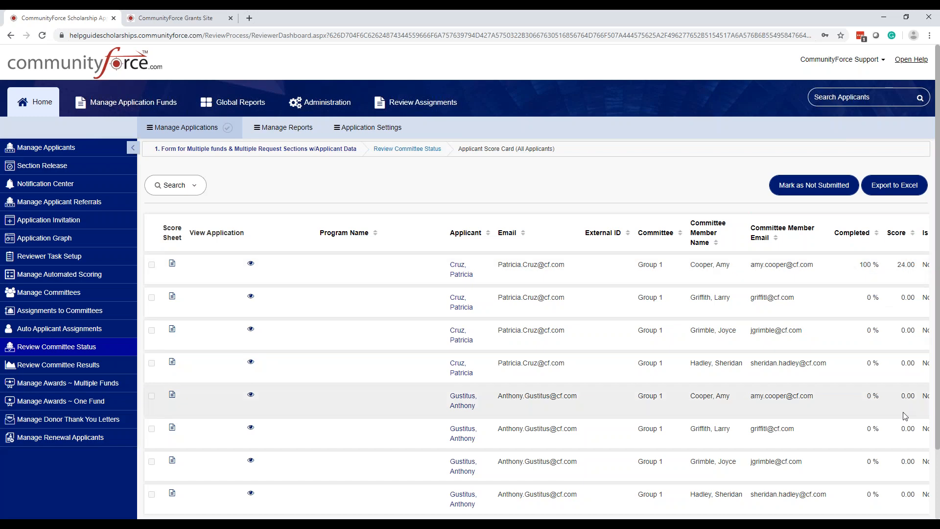
{"action": "scroll", "coordinate": [604, 288], "scroll_direction": "down", "scroll_amount": 2}
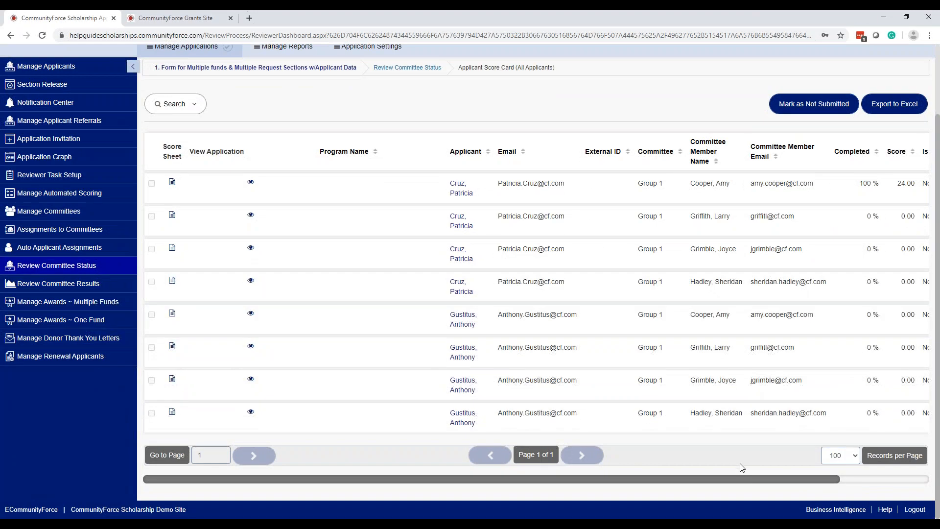
{"action": "left_click_drag", "start_coordinate": [748, 480], "coordinate": [877, 481]}
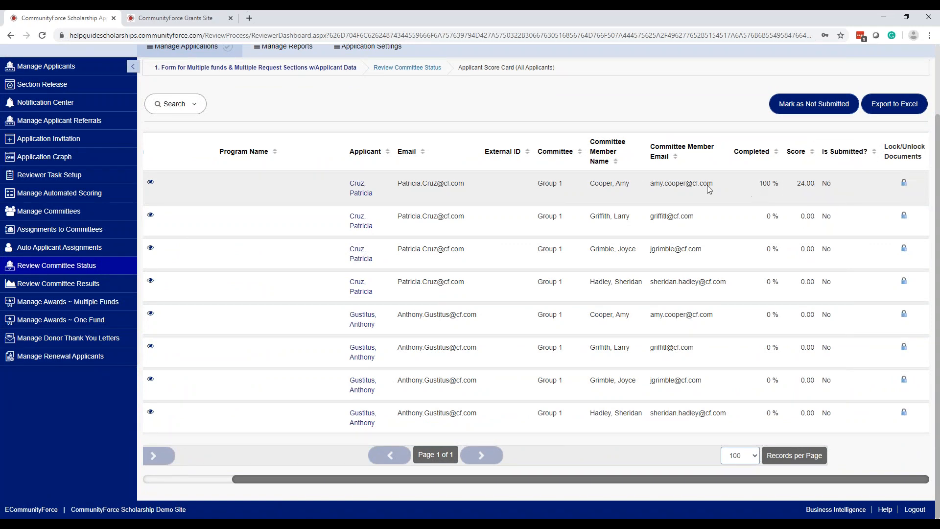
{"action": "left_click", "coordinate": [688, 186]}
{"action": "left_click", "coordinate": [800, 185]}
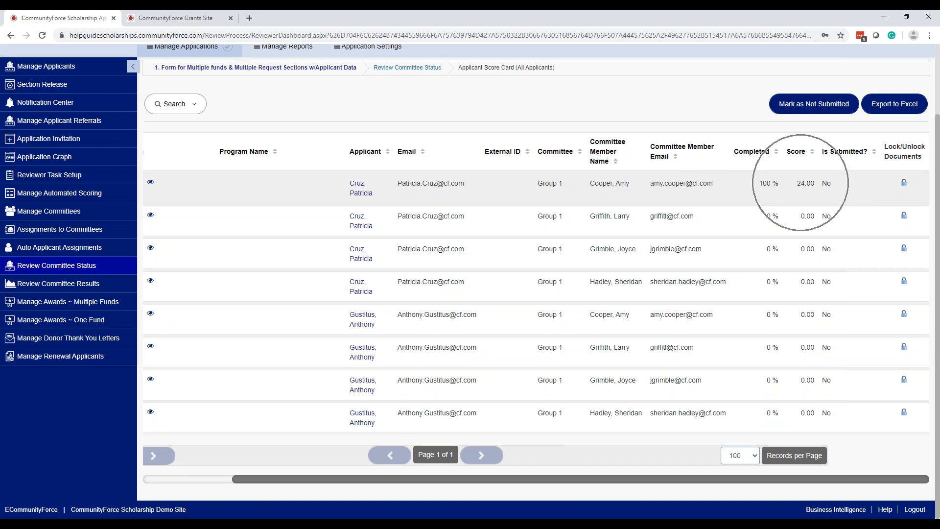
{"action": "left_click_drag", "start_coordinate": [336, 479], "coordinate": [221, 492]}
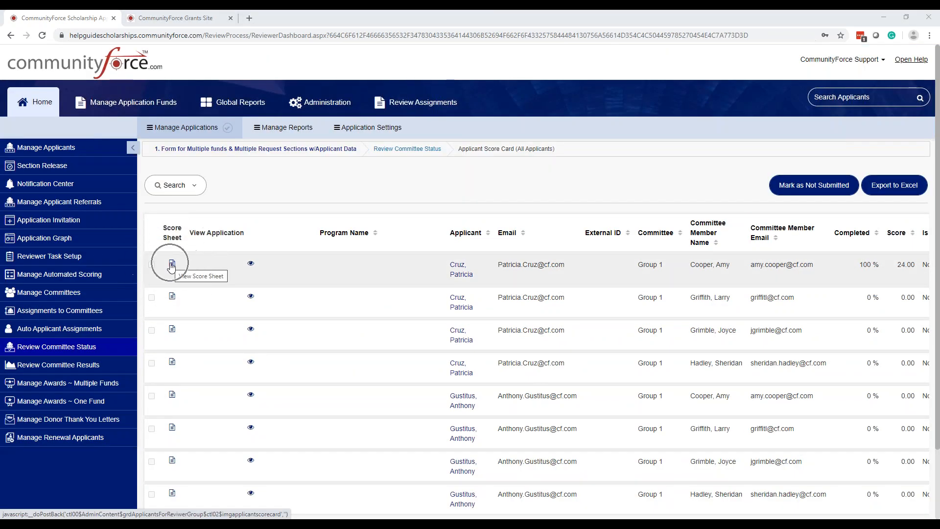
Step: Open the first assignment's score sheet, view the applicant's full application summary in its own tab and close that tab
{"action": "left_click", "coordinate": [172, 265]}
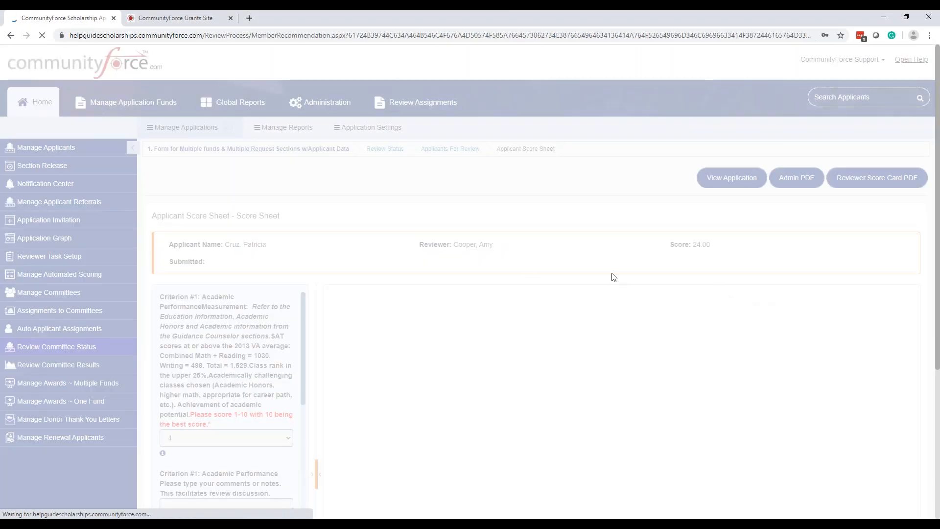
{"action": "scroll", "coordinate": [580, 275], "scroll_direction": "down", "scroll_amount": 1}
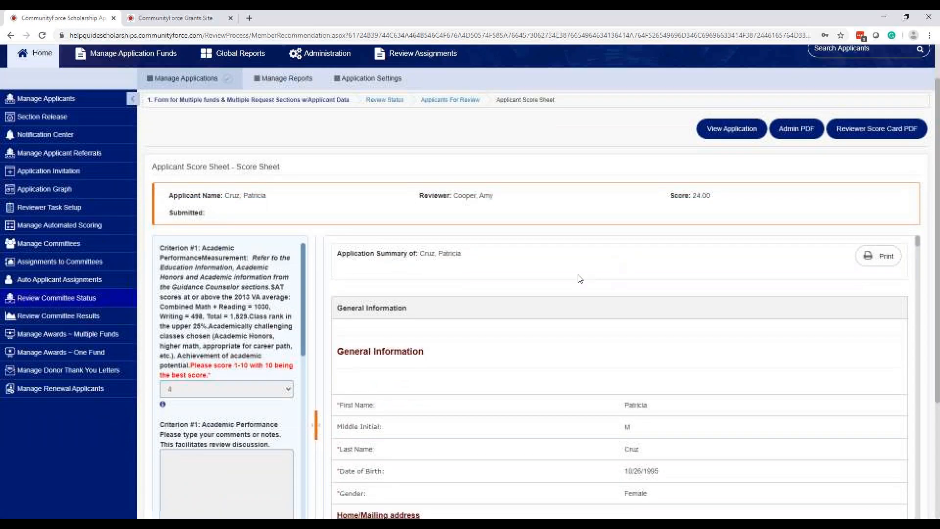
{"action": "left_click", "coordinate": [557, 221]}
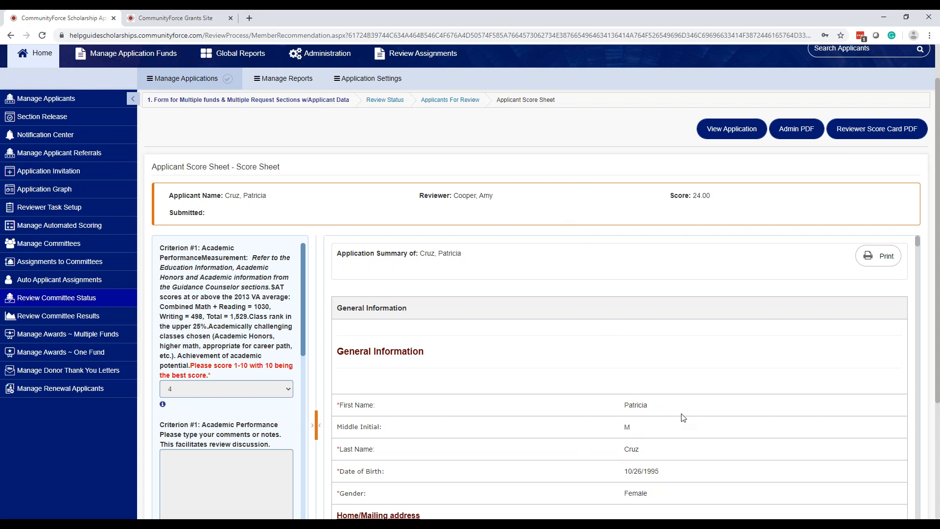
{"action": "left_click", "coordinate": [725, 131]}
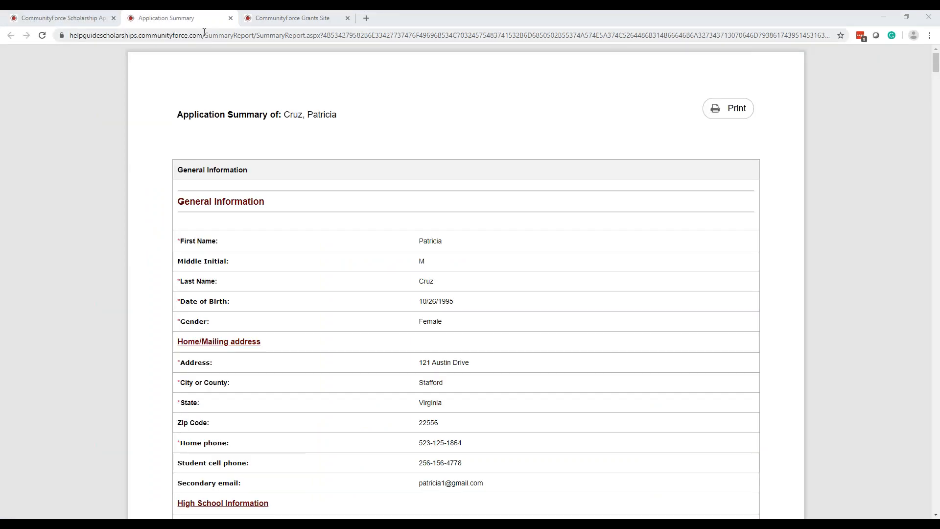
{"action": "left_click", "coordinate": [231, 18]}
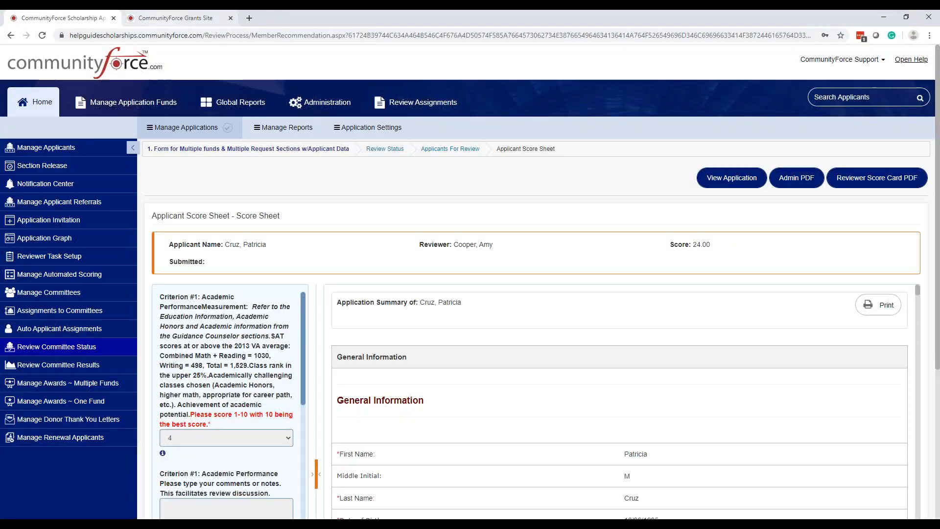
Step: Examine the criteria, scores and comment fields on the first assignment's score sheet, from Academic Performance to Essays
{"action": "scroll", "coordinate": [585, 189], "scroll_direction": "down", "scroll_amount": 1}
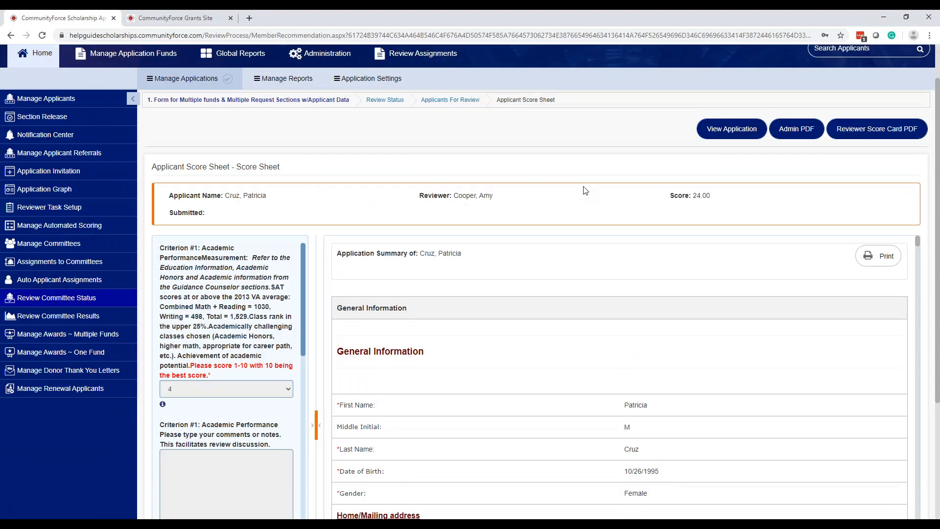
{"action": "scroll", "coordinate": [585, 190], "scroll_direction": "down", "scroll_amount": 1}
{"action": "scroll", "coordinate": [231, 341], "scroll_direction": "down", "scroll_amount": 6}
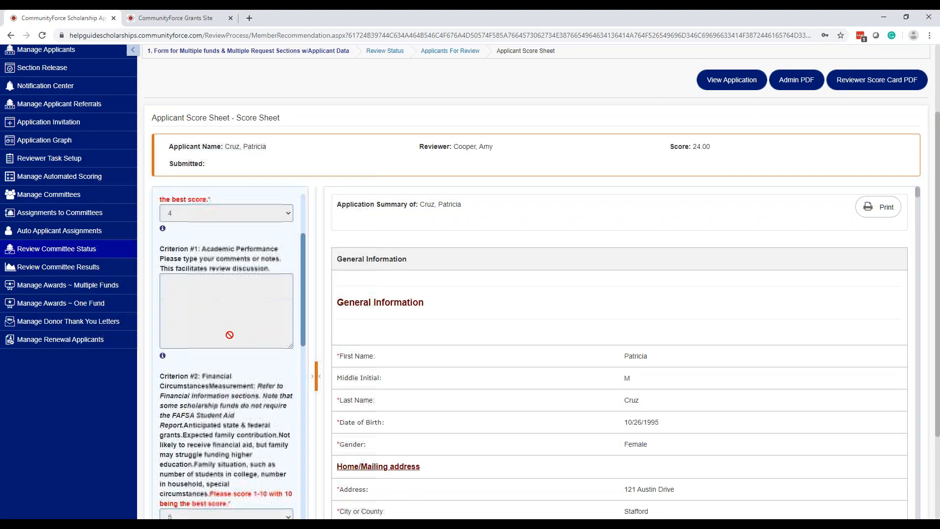
{"action": "scroll", "coordinate": [222, 349], "scroll_direction": "down", "scroll_amount": 7}
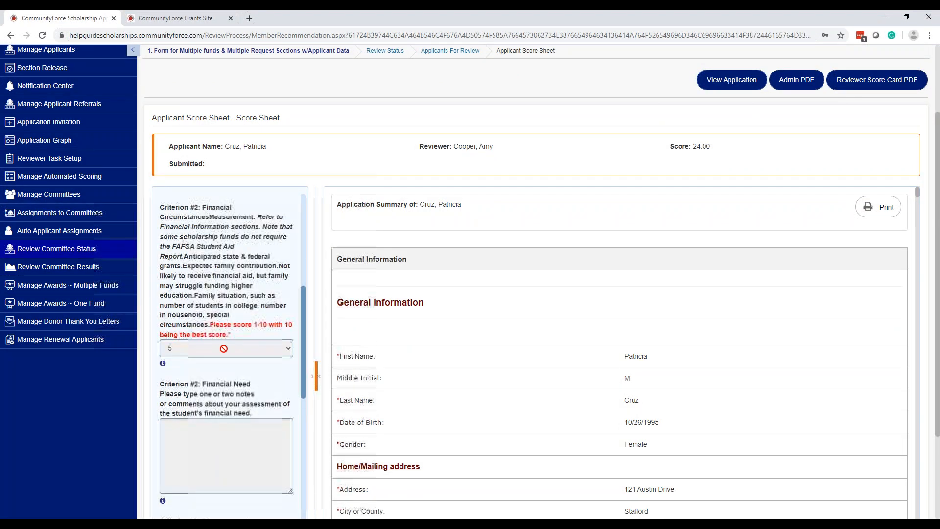
{"action": "scroll", "coordinate": [288, 353], "scroll_direction": "down", "scroll_amount": 7}
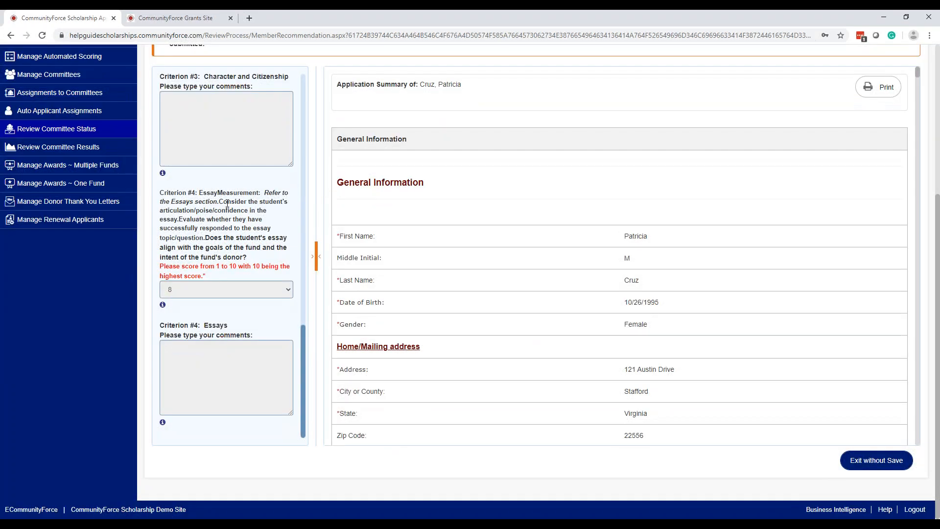
{"action": "scroll", "coordinate": [235, 261], "scroll_direction": "up", "scroll_amount": 12}
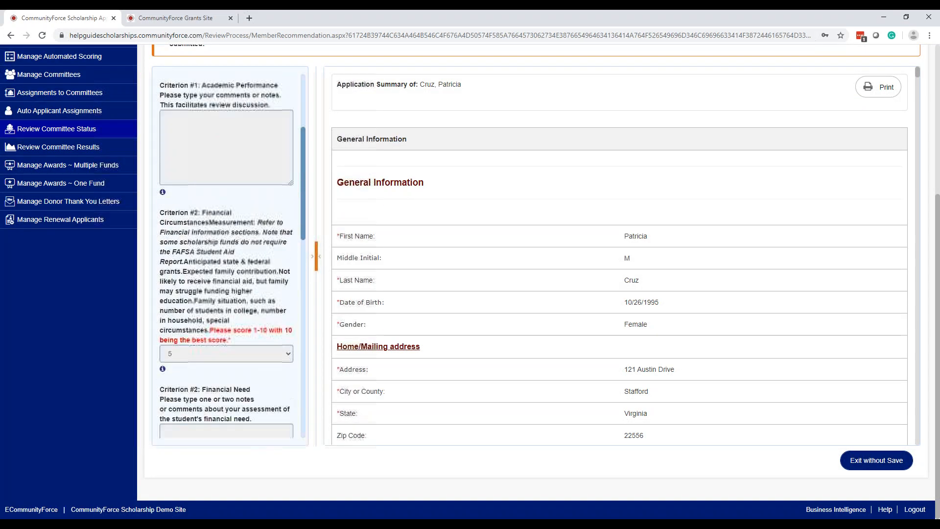
{"action": "scroll", "coordinate": [683, 265], "scroll_direction": "up", "scroll_amount": 3}
{"action": "scroll", "coordinate": [757, 271], "scroll_direction": "down", "scroll_amount": 5}
{"action": "scroll", "coordinate": [755, 273], "scroll_direction": "up", "scroll_amount": 5}
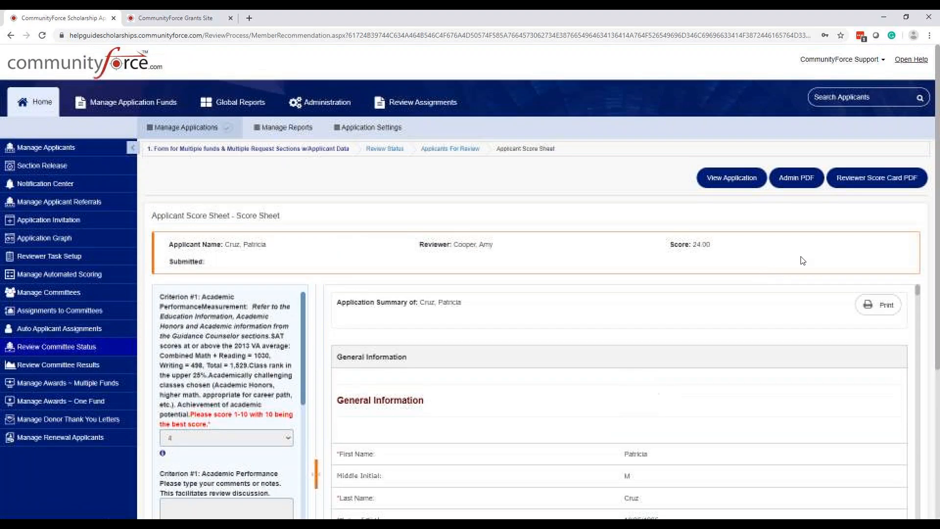
{"action": "left_click", "coordinate": [800, 183]}
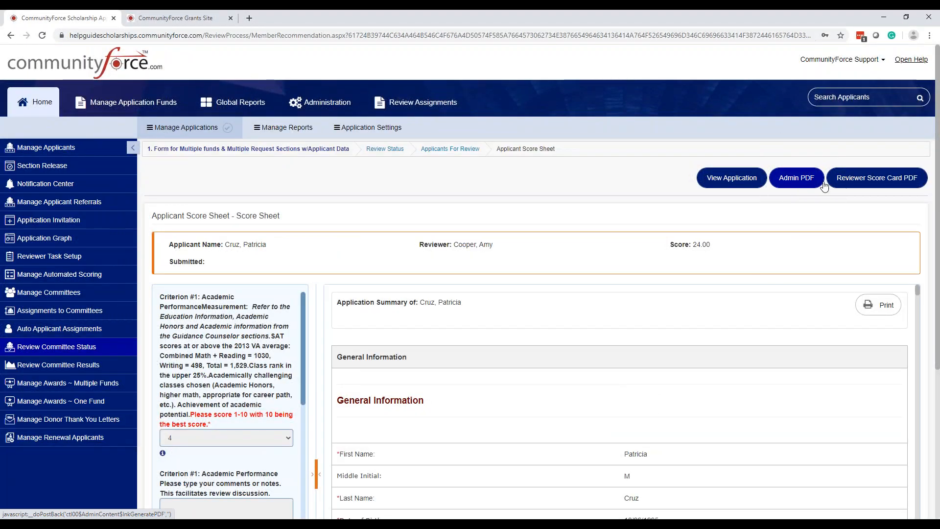
{"action": "left_click", "coordinate": [810, 182]}
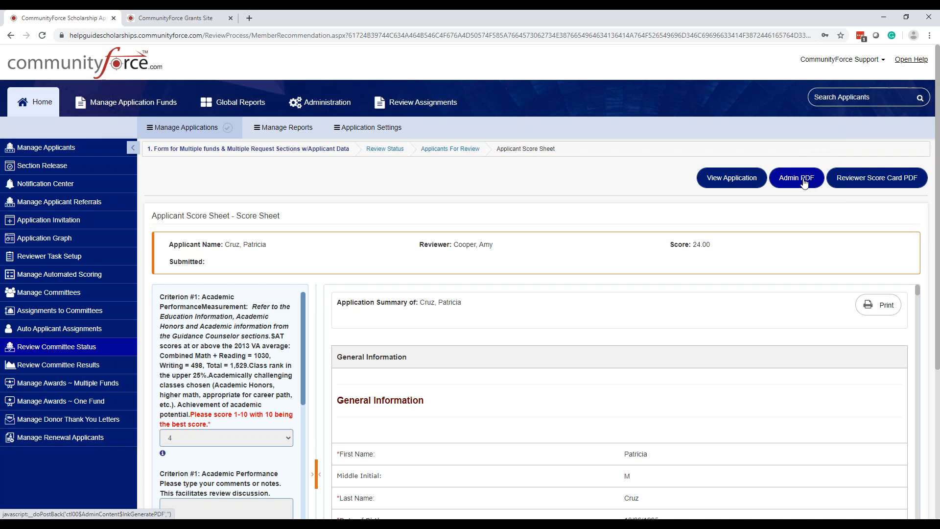
{"action": "left_click", "coordinate": [805, 182]}
{"action": "left_click", "coordinate": [805, 183]}
{"action": "left_click", "coordinate": [805, 182]}
{"action": "left_click", "coordinate": [804, 183]}
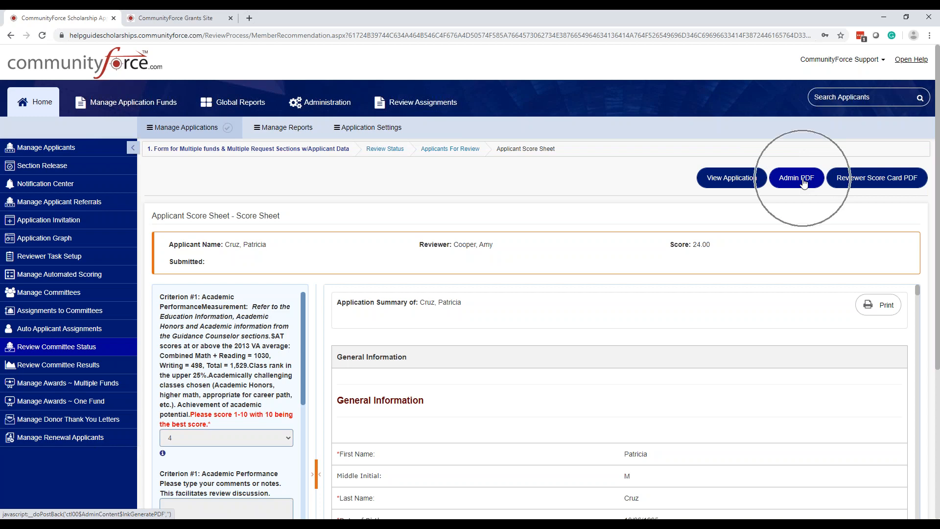
{"action": "left_click", "coordinate": [804, 182]}
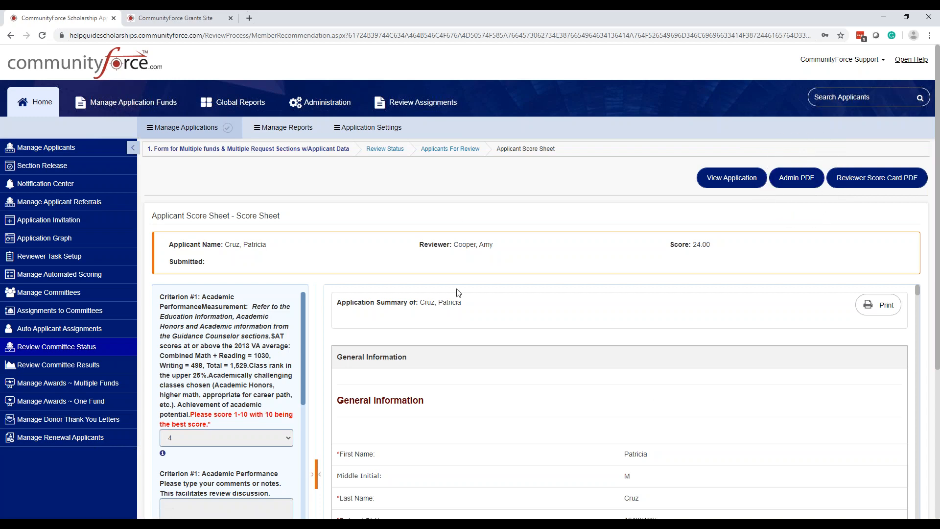
Step: Generate the Reviewer Score Card PDF for this score sheet and open the downloaded file
{"action": "left_click", "coordinate": [870, 183]}
{"action": "left_click", "coordinate": [870, 184]}
{"action": "left_click", "coordinate": [870, 183]}
{"action": "left_click", "coordinate": [870, 183]}
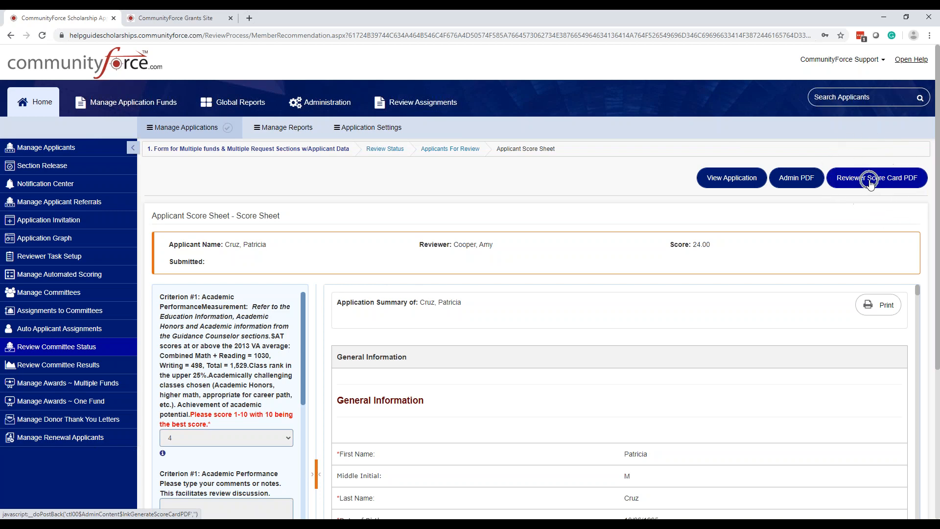
{"action": "left_click", "coordinate": [870, 183]}
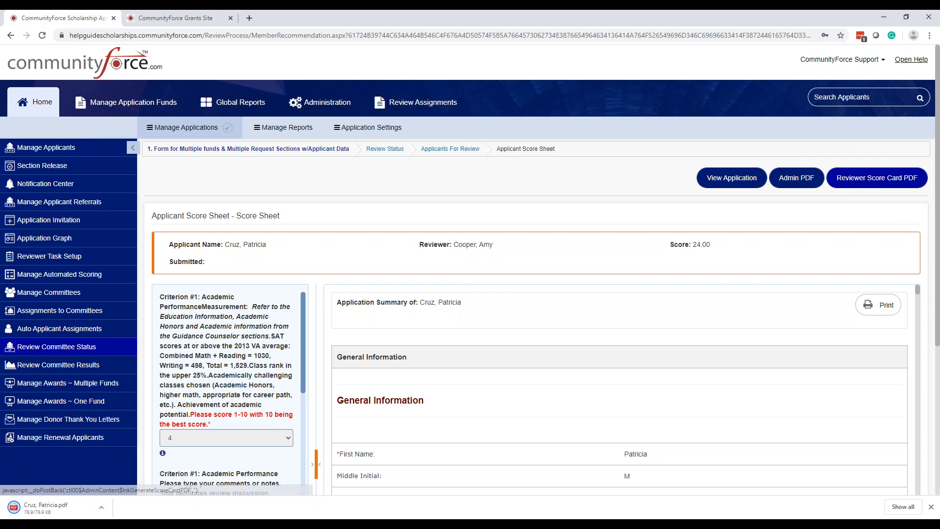
{"action": "left_click", "coordinate": [57, 507]}
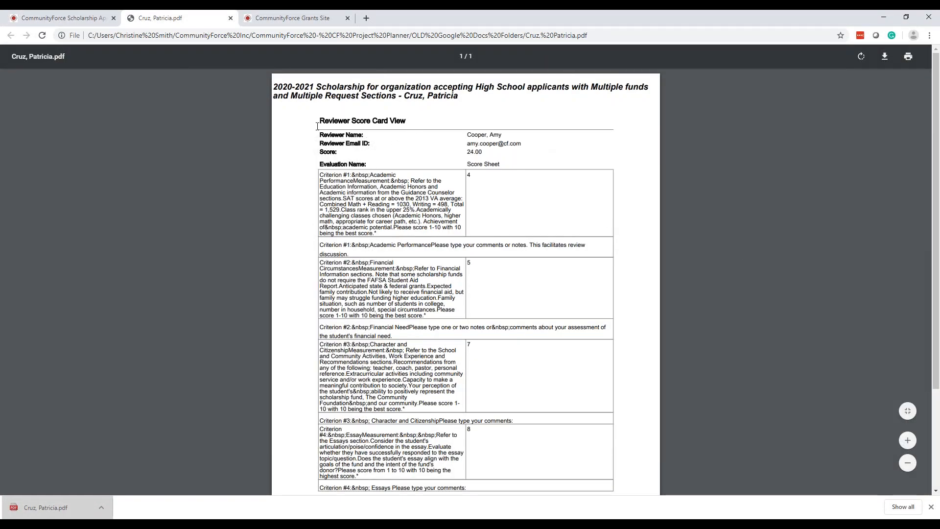
Step: Review the score card PDF's reviewer details, total score and criterion scores, and close its tab
{"action": "scroll", "coordinate": [415, 154], "scroll_direction": "down", "scroll_amount": 3}
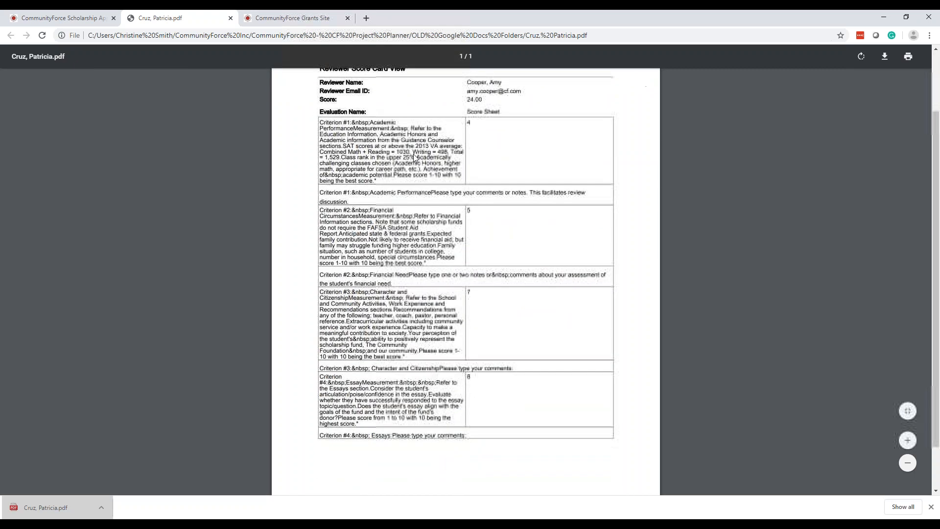
{"action": "scroll", "coordinate": [415, 154], "scroll_direction": "up", "scroll_amount": 3}
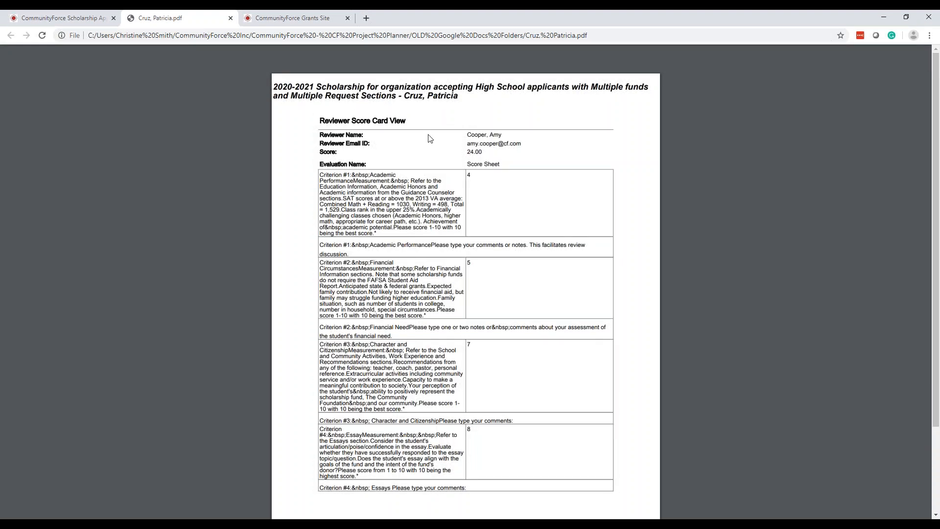
{"action": "left_click", "coordinate": [466, 130]}
{"action": "left_click", "coordinate": [464, 133]}
{"action": "left_click", "coordinate": [536, 162]}
{"action": "left_click", "coordinate": [483, 227]}
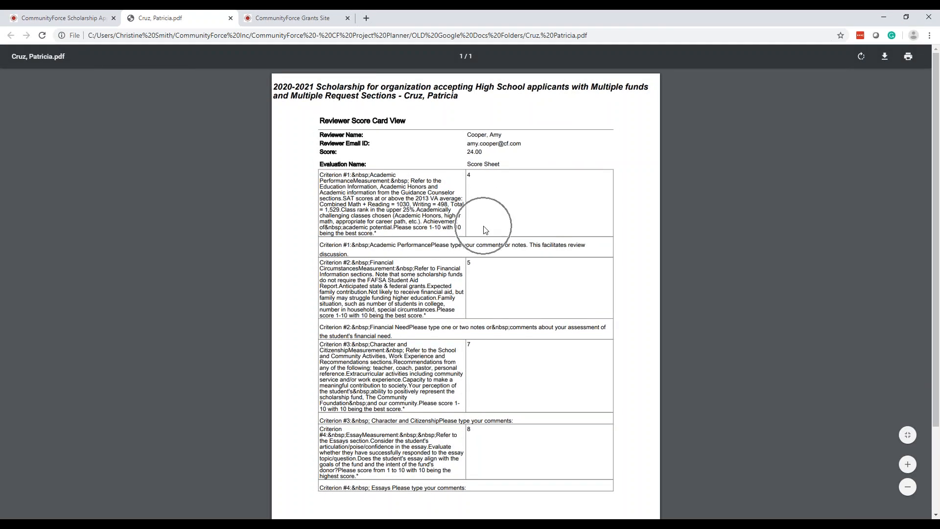
{"action": "left_click", "coordinate": [230, 19]}
{"action": "left_click", "coordinate": [870, 182]}
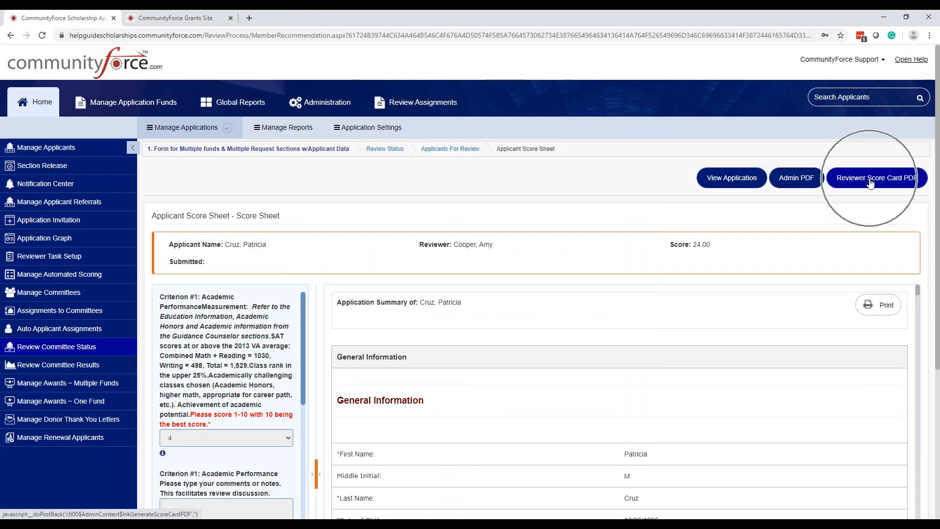
{"action": "key", "text": "ctrl"}
{"action": "key", "text": "ctrl"}
{"action": "key", "text": "ctrl"}
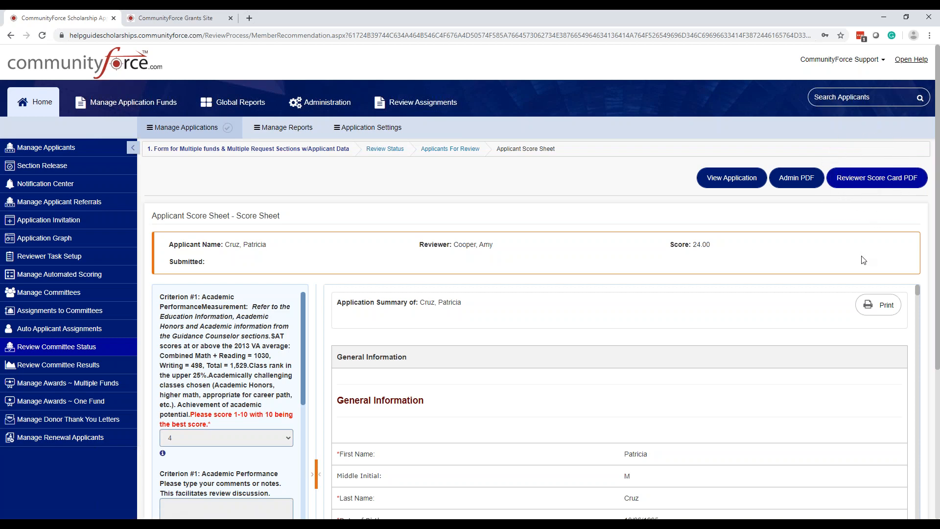
Step: Look through the application summary beside the score sheet, including the essay, and exit the score sheet without saving
{"action": "scroll", "coordinate": [749, 253], "scroll_direction": "down", "scroll_amount": 1}
{"action": "scroll", "coordinate": [749, 253], "scroll_direction": "down", "scroll_amount": 4}
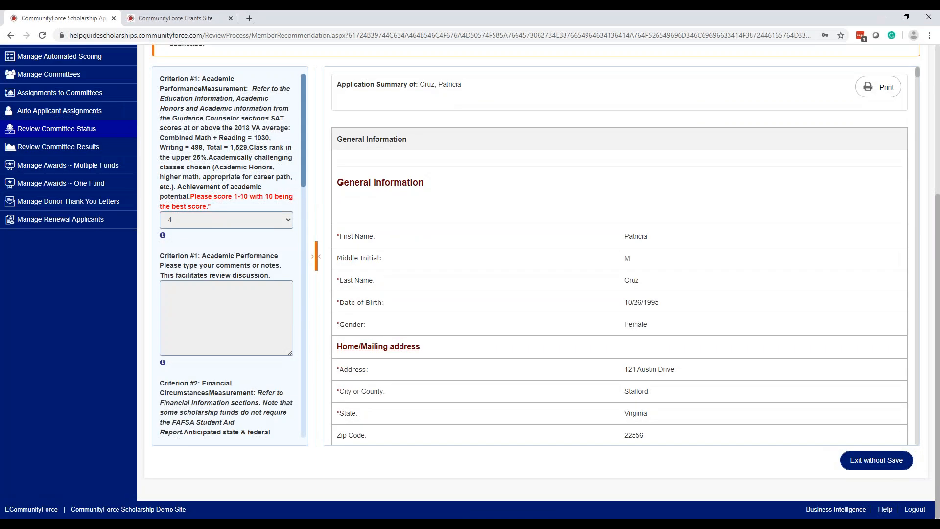
{"action": "scroll", "coordinate": [678, 256], "scroll_direction": "up", "scroll_amount": 5}
{"action": "scroll", "coordinate": [842, 296], "scroll_direction": "down", "scroll_amount": 5}
{"action": "scroll", "coordinate": [821, 296], "scroll_direction": "down", "scroll_amount": 10}
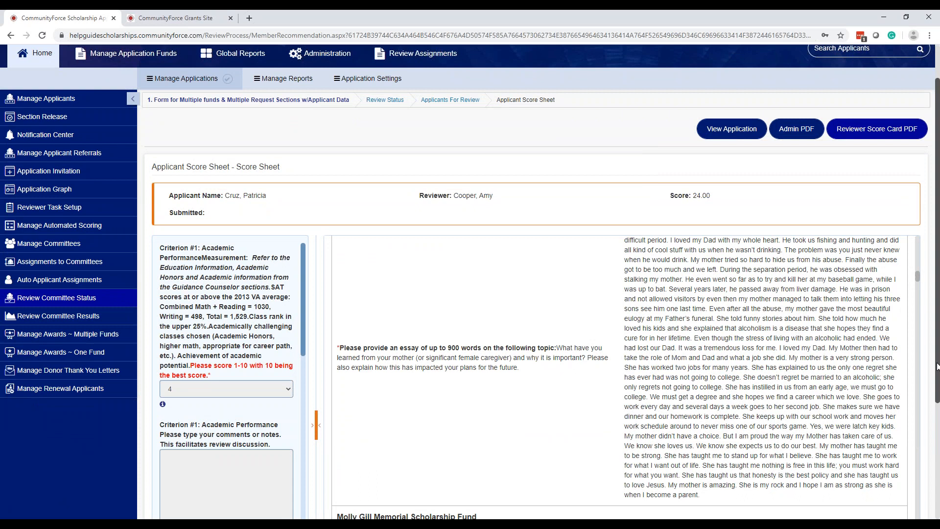
{"action": "scroll", "coordinate": [938, 438], "scroll_direction": "down", "scroll_amount": 1}
{"action": "scroll", "coordinate": [938, 439], "scroll_direction": "down", "scroll_amount": 3}
{"action": "left_click", "coordinate": [871, 460]}
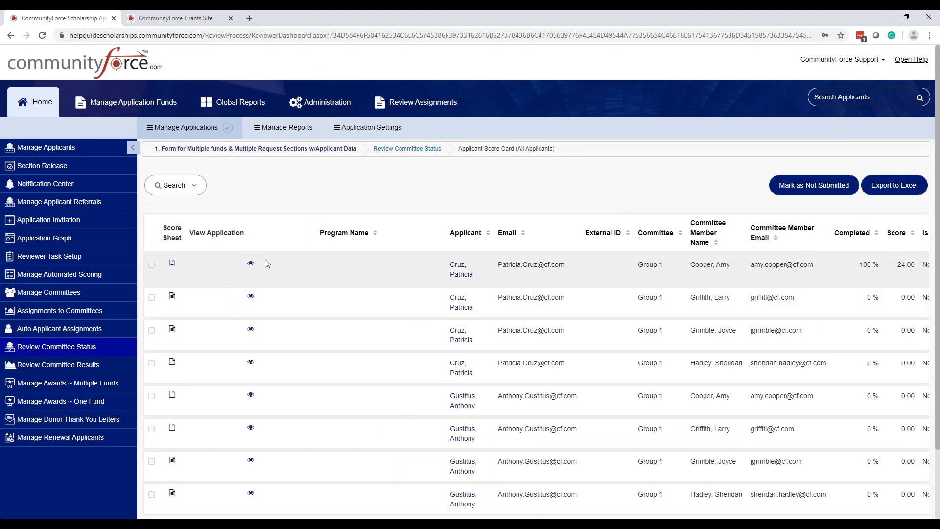
Step: Open the first assignment's application summary and inspect the reviewer score sheets near its end
{"action": "left_click", "coordinate": [252, 265]}
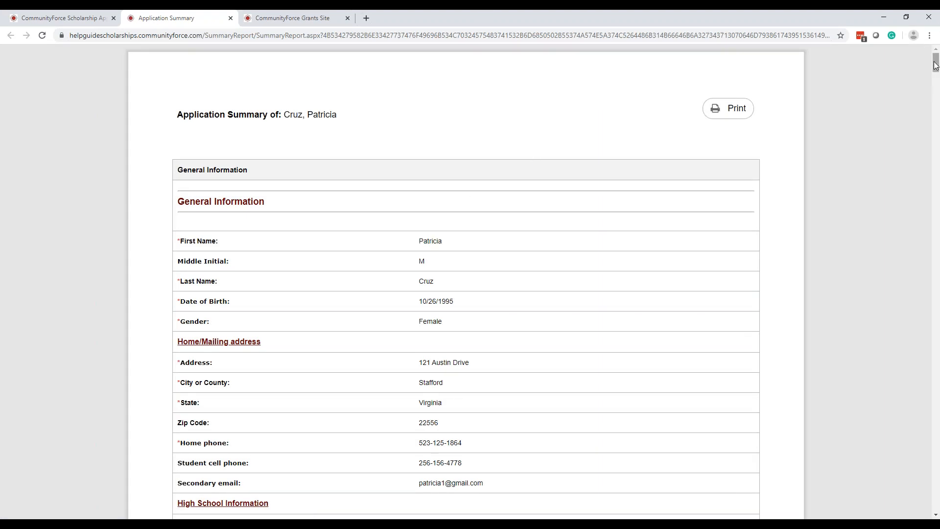
{"action": "left_click_drag", "start_coordinate": [935, 62], "coordinate": [937, 474]}
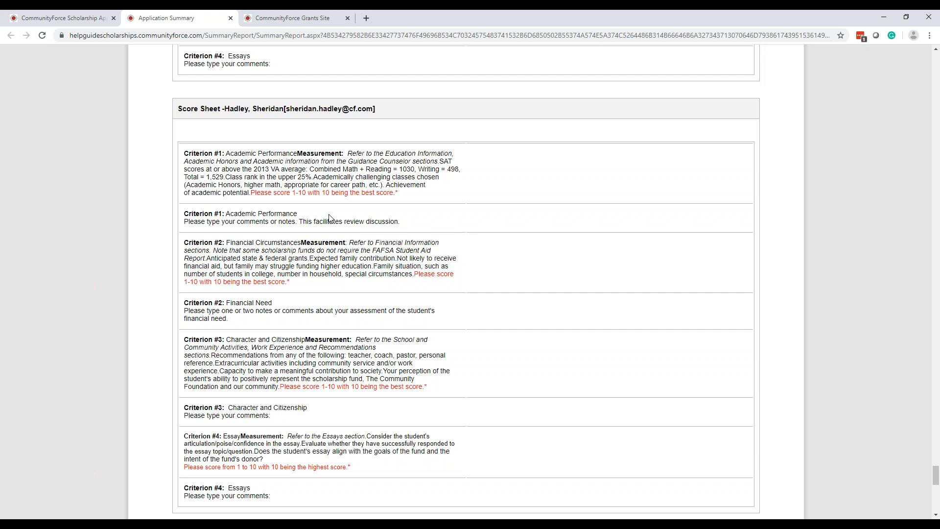
{"action": "scroll", "coordinate": [470, 195], "scroll_direction": "up", "scroll_amount": 8}
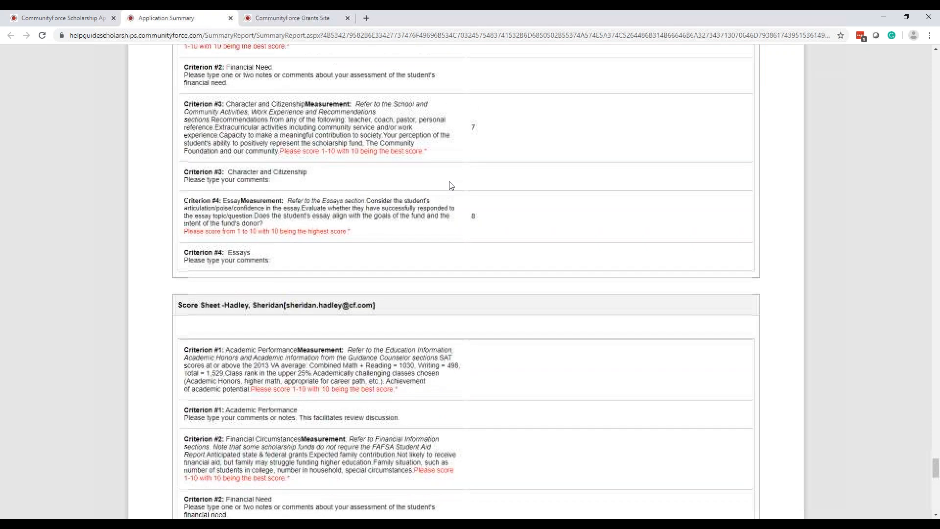
{"action": "scroll", "coordinate": [473, 200], "scroll_direction": "up", "scroll_amount": 3}
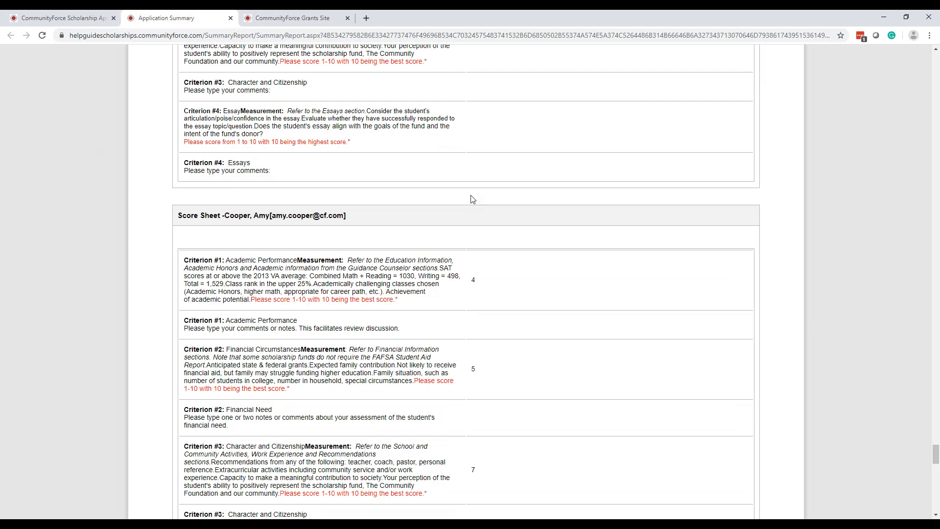
{"action": "left_click", "coordinate": [530, 144]}
{"action": "left_click", "coordinate": [530, 145]}
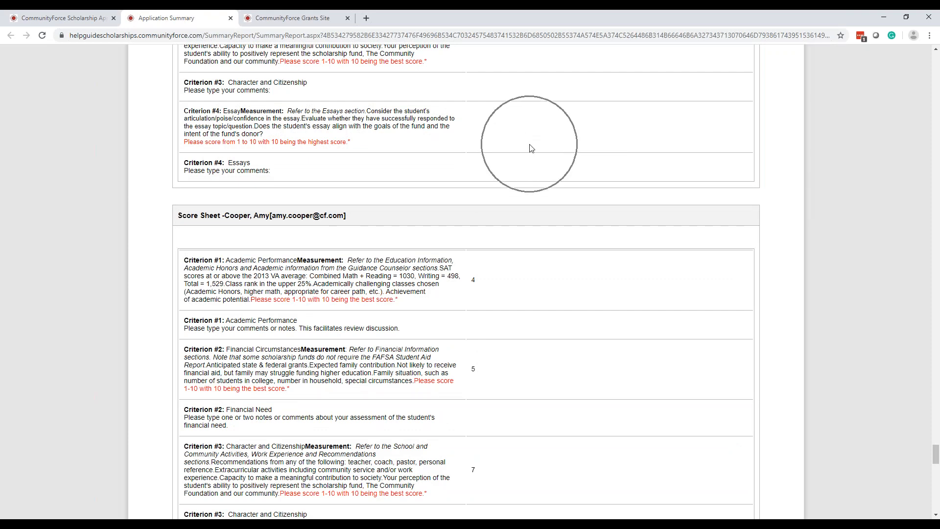
{"action": "left_click", "coordinate": [530, 145]}
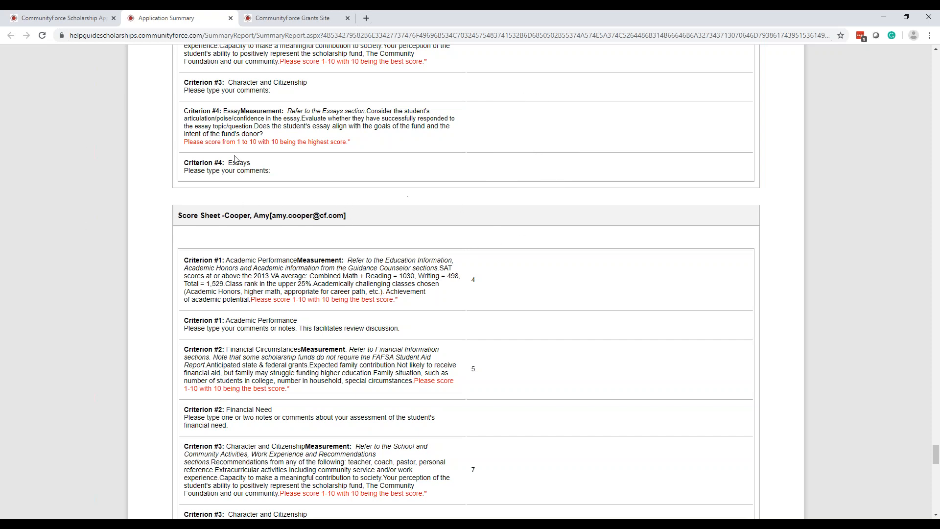
Step: Compare the committee members' score sheets in the application summary and go back to the Request Details and Initial Review sections
{"action": "scroll", "coordinate": [505, 208], "scroll_direction": "up", "scroll_amount": 1}
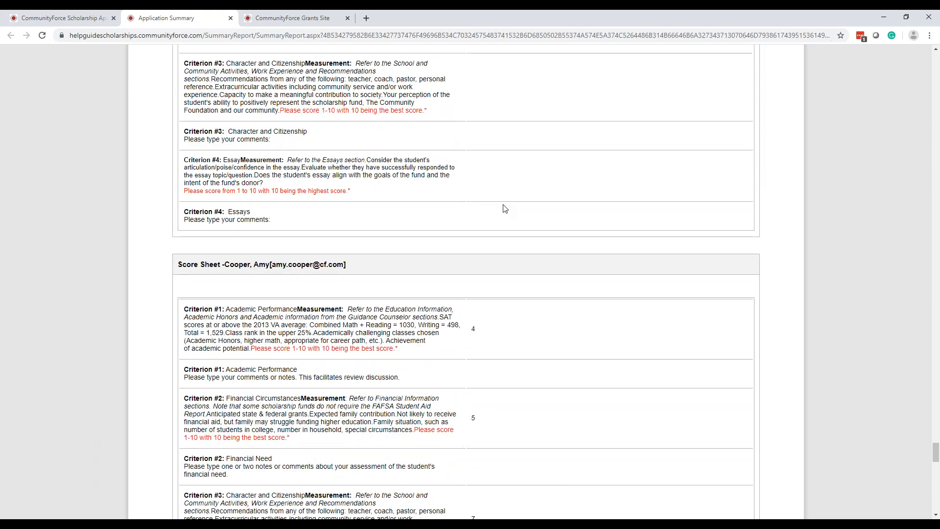
{"action": "scroll", "coordinate": [515, 218], "scroll_direction": "up", "scroll_amount": 5}
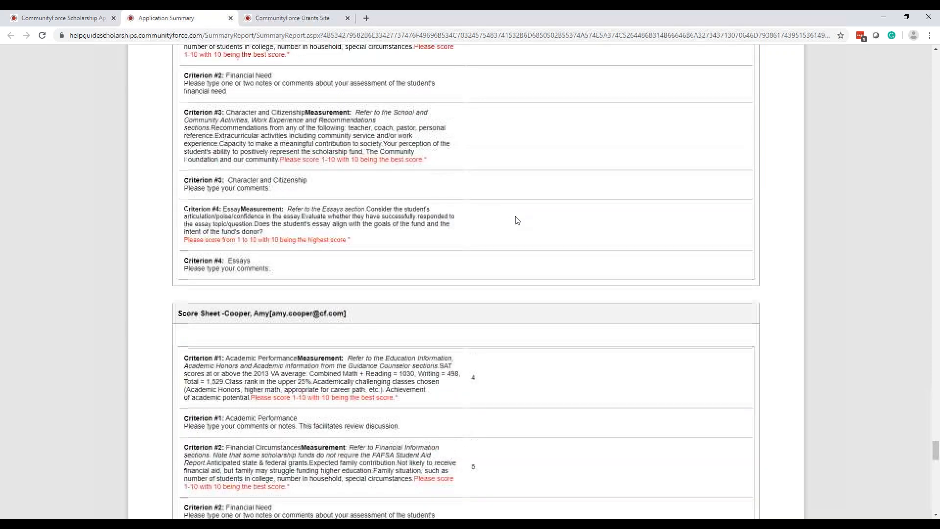
{"action": "scroll", "coordinate": [516, 220], "scroll_direction": "down", "scroll_amount": 7}
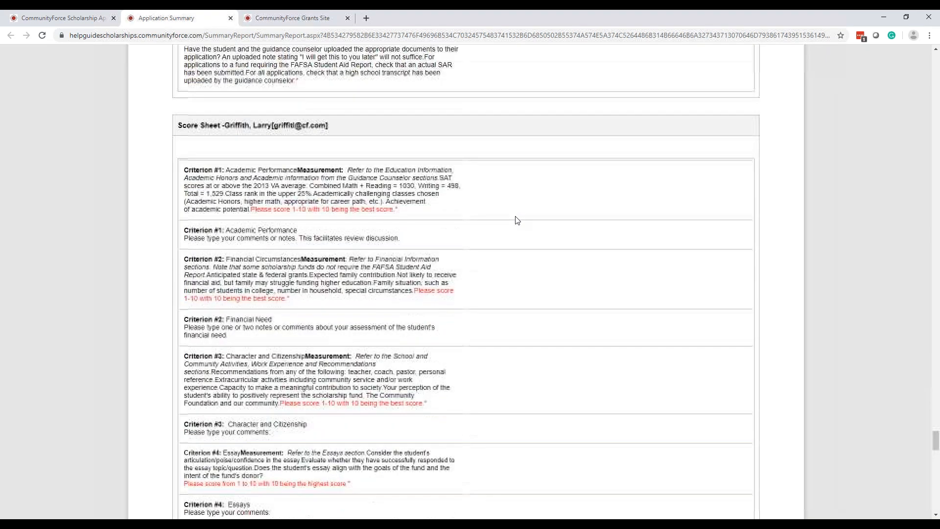
{"action": "scroll", "coordinate": [517, 220], "scroll_direction": "down", "scroll_amount": 11}
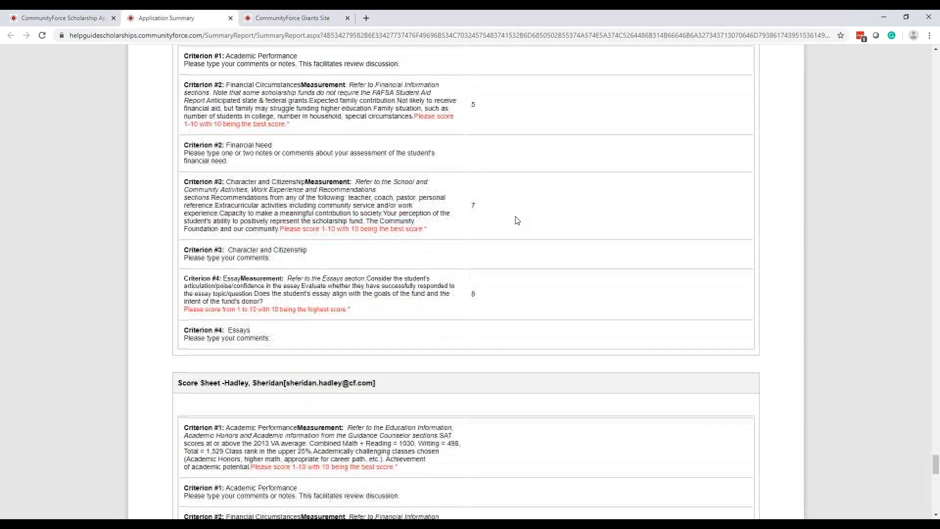
{"action": "scroll", "coordinate": [517, 220], "scroll_direction": "up", "scroll_amount": 2}
{"action": "scroll", "coordinate": [517, 220], "scroll_direction": "up", "scroll_amount": 8}
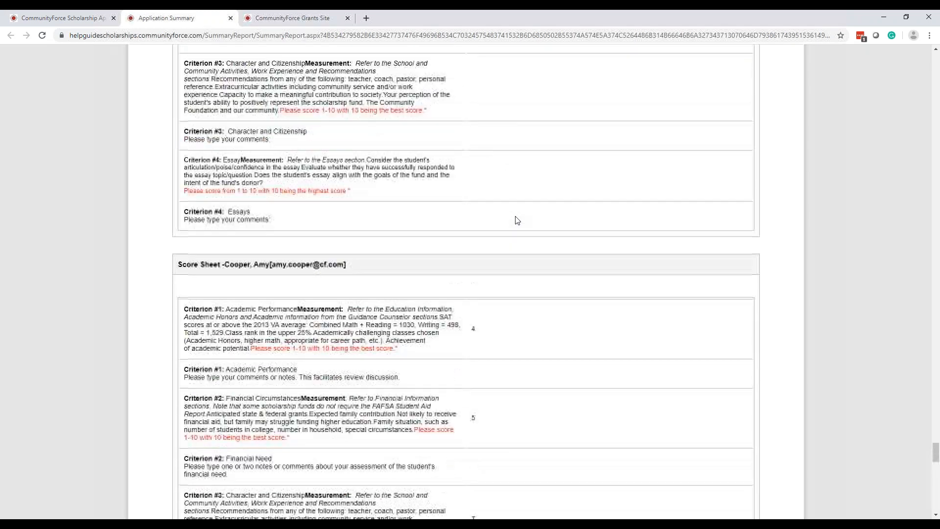
{"action": "left_click", "coordinate": [516, 220]}
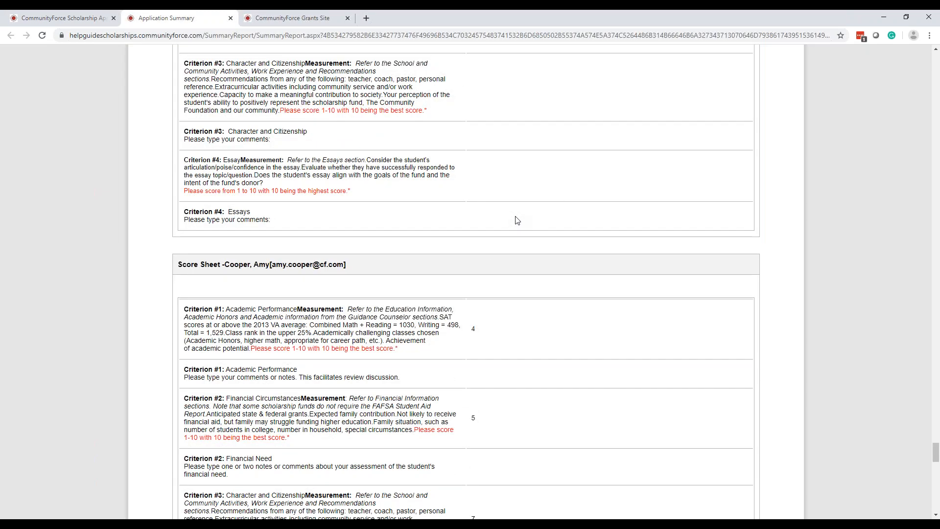
{"action": "left_click", "coordinate": [517, 220]}
{"action": "left_click", "coordinate": [516, 217]}
{"action": "left_click", "coordinate": [517, 219]}
{"action": "scroll", "coordinate": [516, 220], "scroll_direction": "up", "scroll_amount": 15}
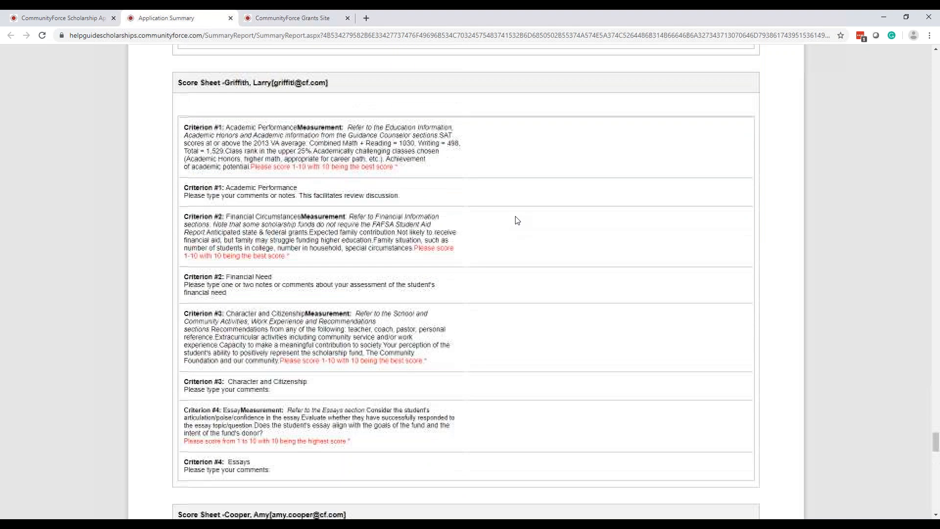
{"action": "left_click", "coordinate": [939, 422]}
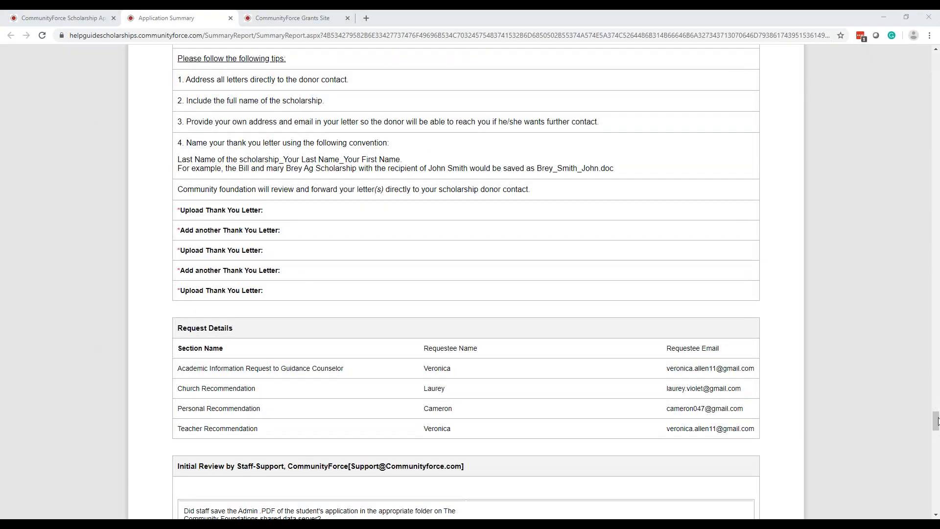
Step: Close the application summary and return to the Review Committee Status task list
{"action": "left_click_drag", "start_coordinate": [935, 421], "coordinate": [930, 42]}
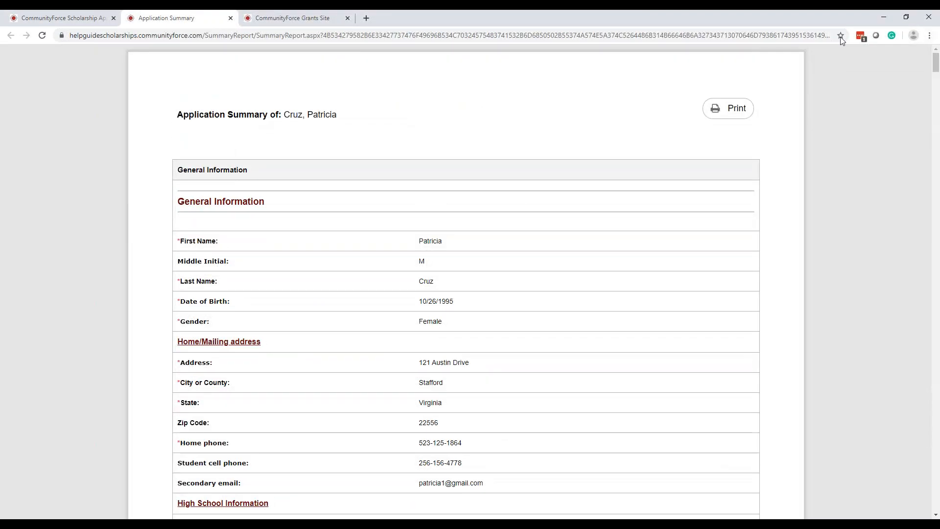
{"action": "left_click", "coordinate": [231, 19]}
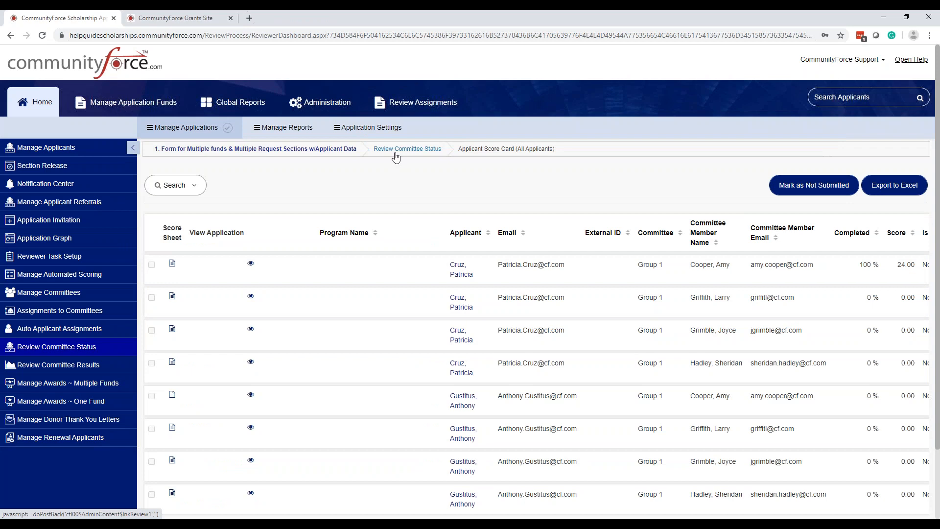
{"action": "left_click", "coordinate": [395, 150]}
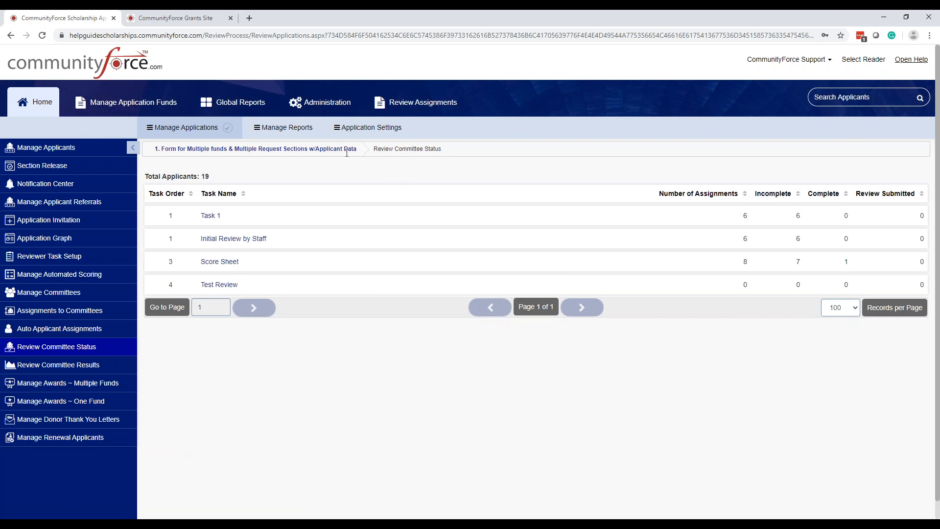
{"action": "left_click", "coordinate": [70, 347]}
{"action": "left_click", "coordinate": [88, 352]}
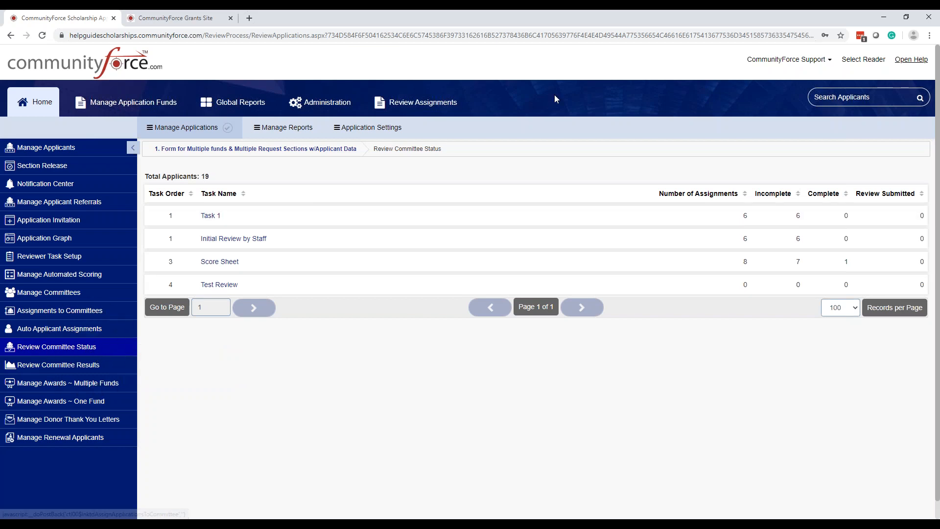
Step: Open the reader selection and switch to the account of the first listed user with the Reviewer role
{"action": "left_click", "coordinate": [858, 61]}
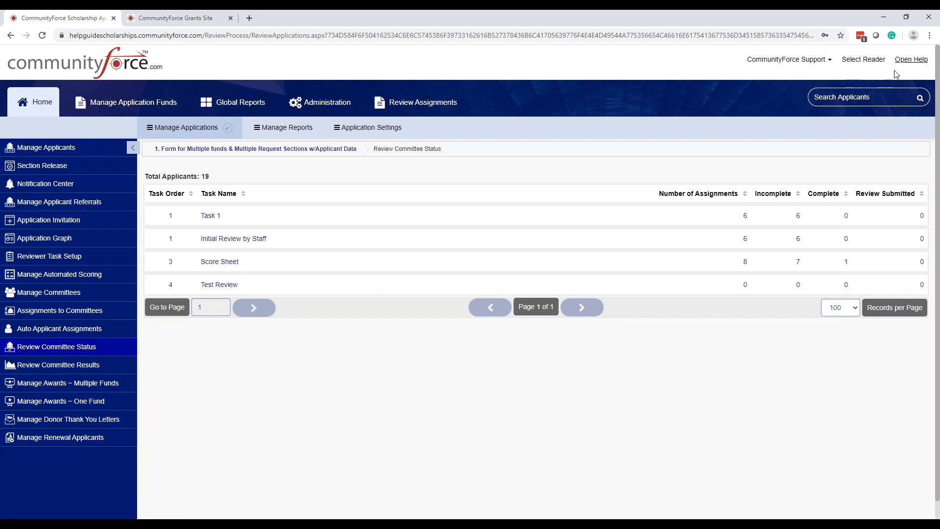
{"action": "left_click", "coordinate": [852, 61]}
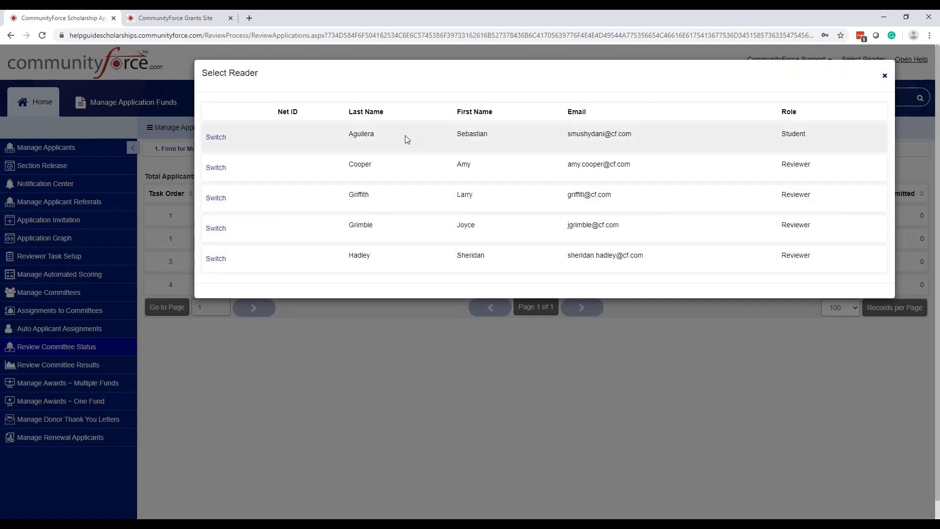
{"action": "left_click", "coordinate": [222, 142]}
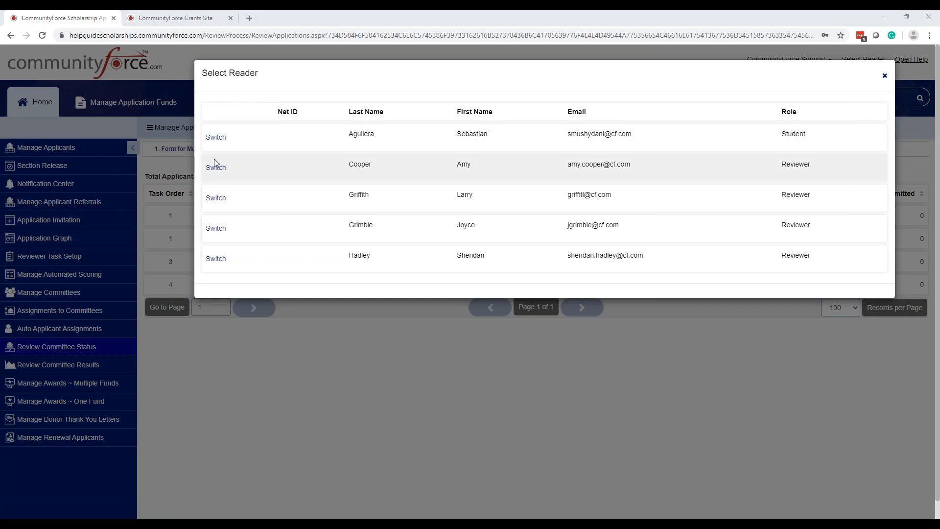
{"action": "left_click", "coordinate": [218, 171]}
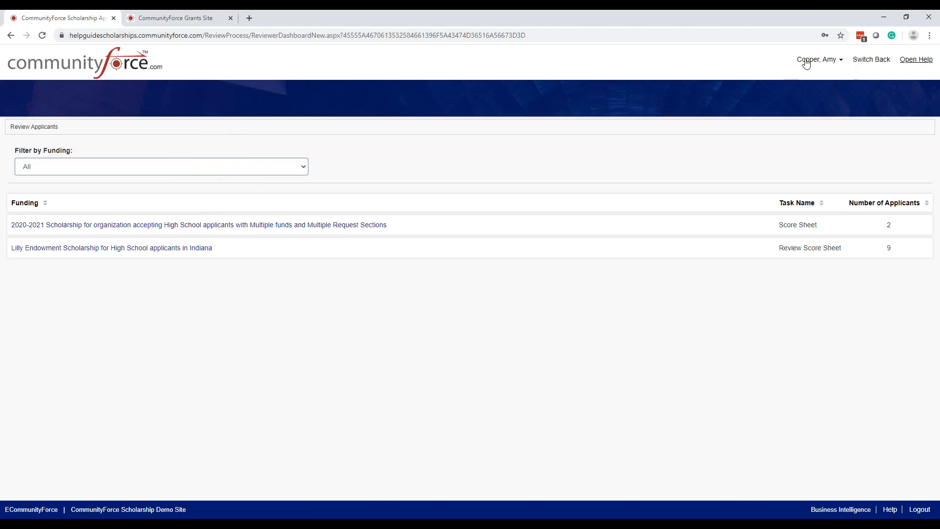
{"action": "left_click", "coordinate": [830, 68]}
{"action": "left_click", "coordinate": [840, 63]}
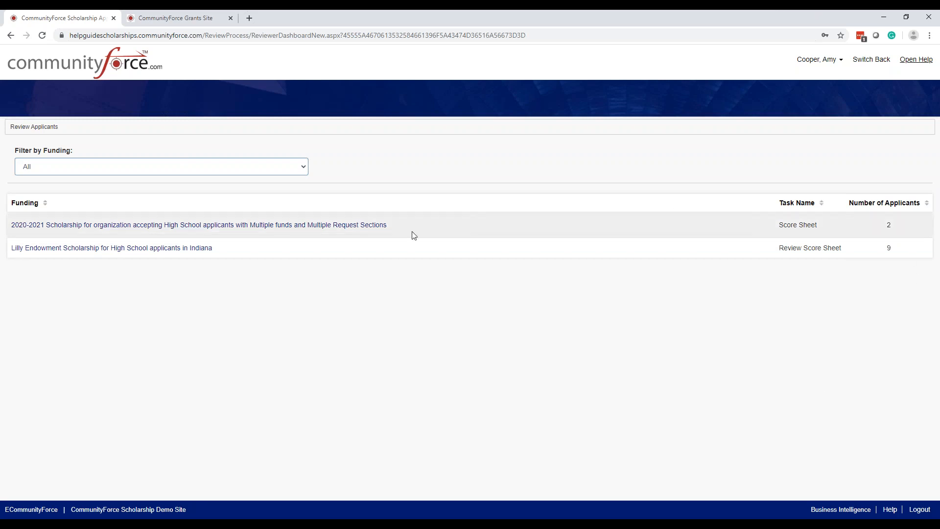
Step: Open the 2020-2021 multiple-fund scholarship's first applicant and look through the score sheet criteria down to the essay comments
{"action": "left_click", "coordinate": [362, 225]}
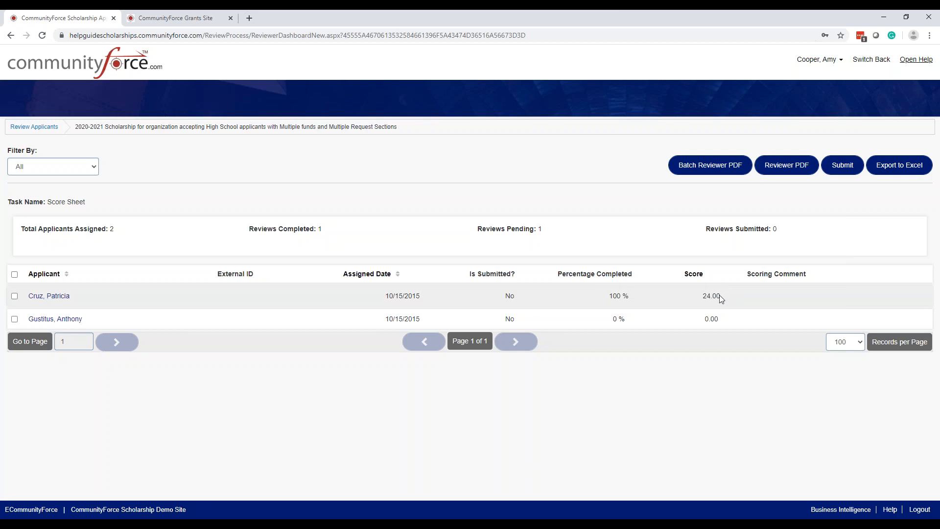
{"action": "left_click", "coordinate": [56, 301]}
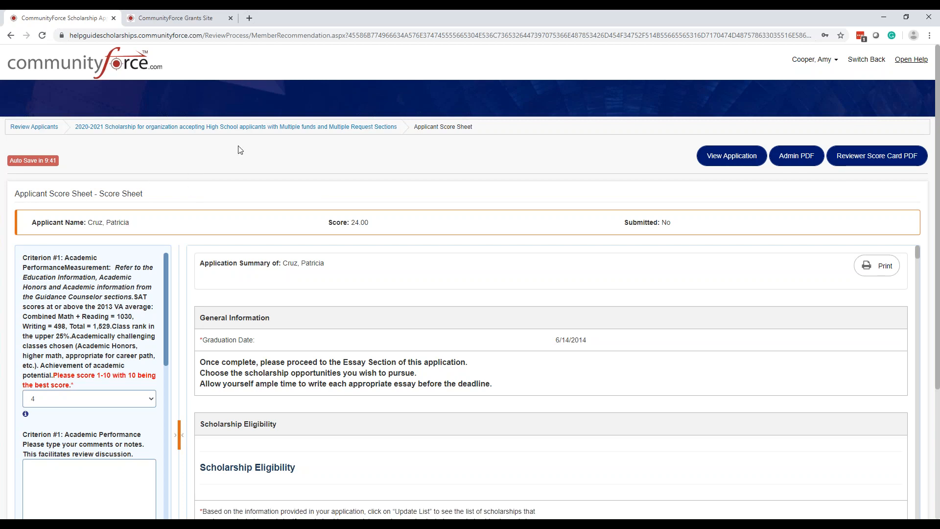
{"action": "scroll", "coordinate": [83, 239], "scroll_direction": "down", "scroll_amount": 1}
{"action": "scroll", "coordinate": [89, 361], "scroll_direction": "down", "scroll_amount": 9}
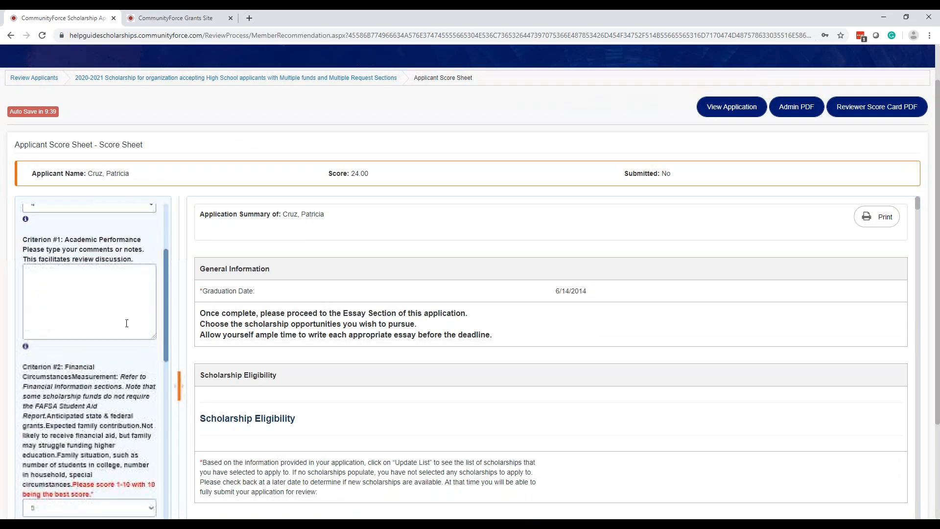
{"action": "scroll", "coordinate": [90, 362], "scroll_direction": "down", "scroll_amount": 4}
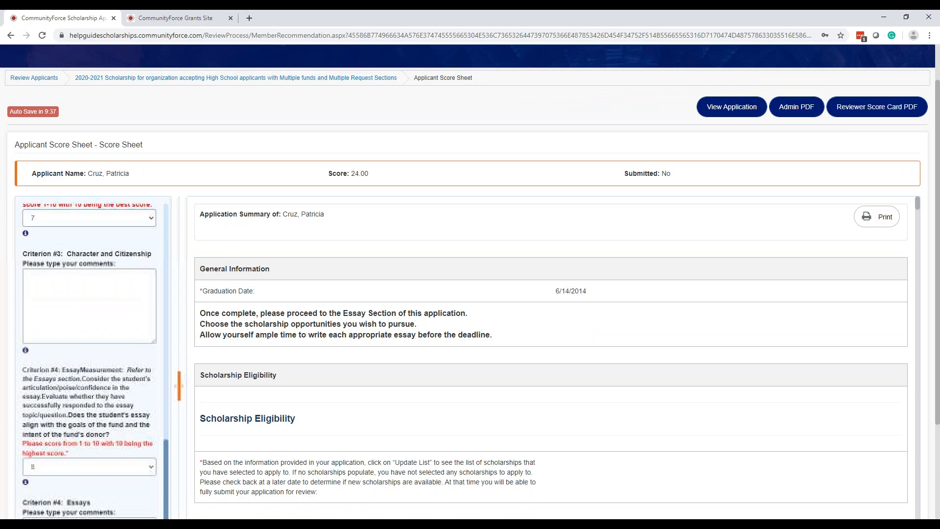
{"action": "scroll", "coordinate": [90, 361], "scroll_direction": "down", "scroll_amount": 3}
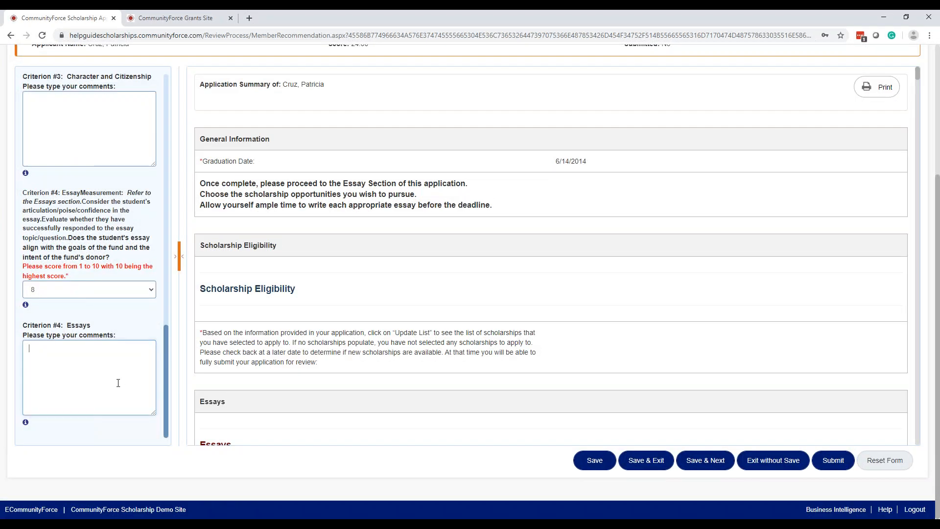
{"action": "left_click", "coordinate": [118, 382]}
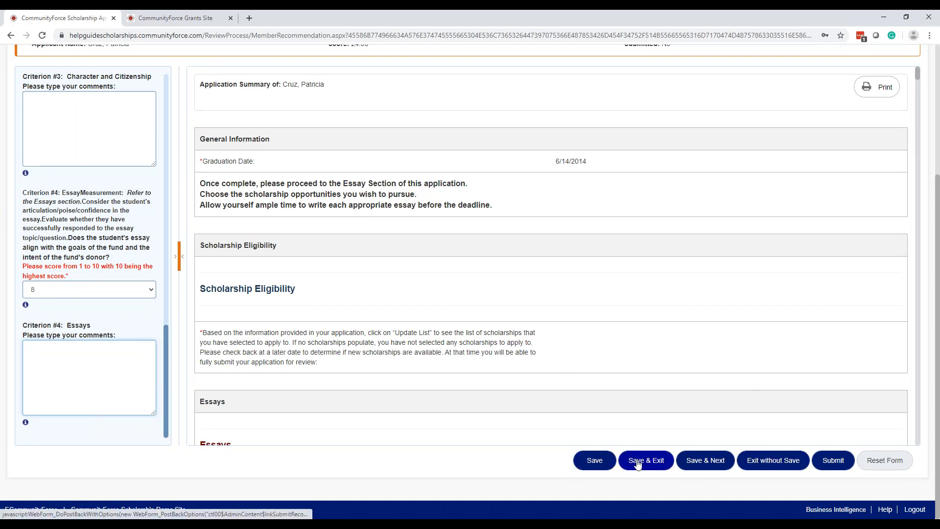
Step: Submit the first applicant's completed score sheet and check its submission status in the reviewer's applicant list
{"action": "left_click", "coordinate": [655, 462]}
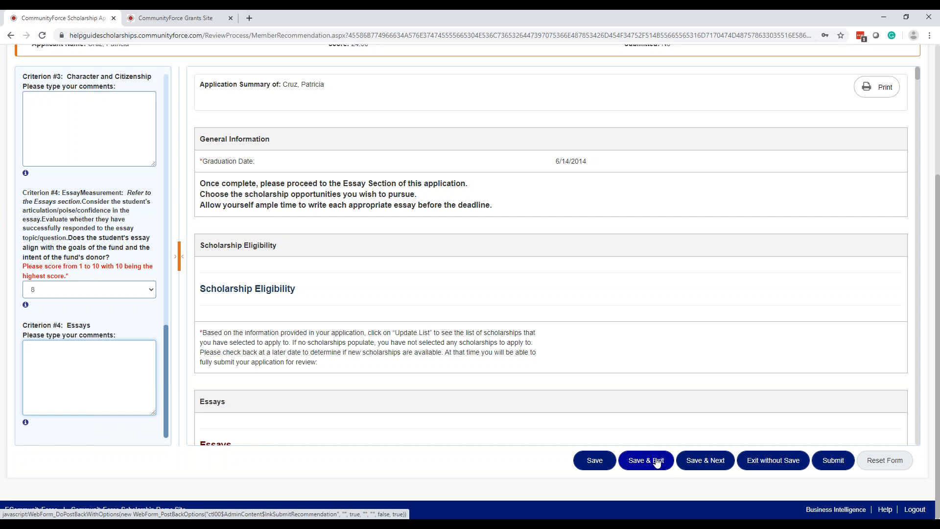
{"action": "left_click", "coordinate": [695, 466]}
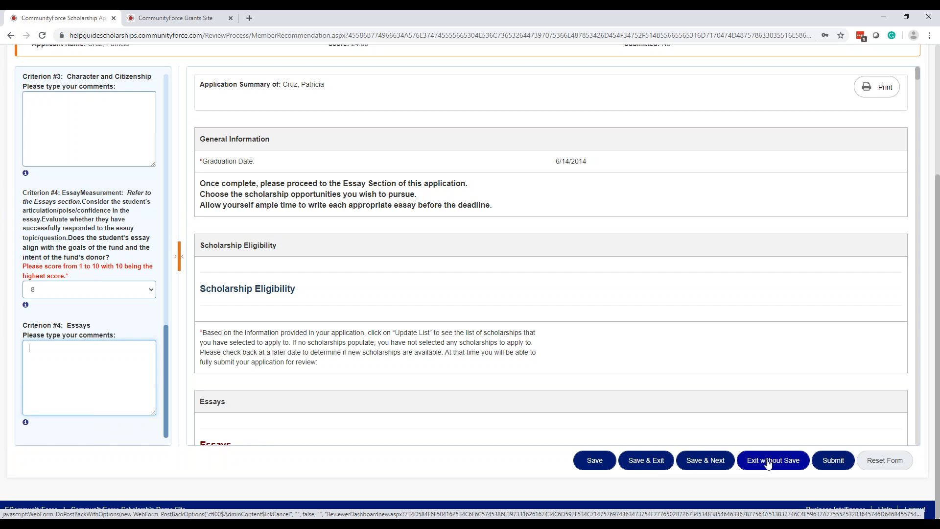
{"action": "left_click", "coordinate": [835, 462]}
{"action": "left_click", "coordinate": [835, 461]}
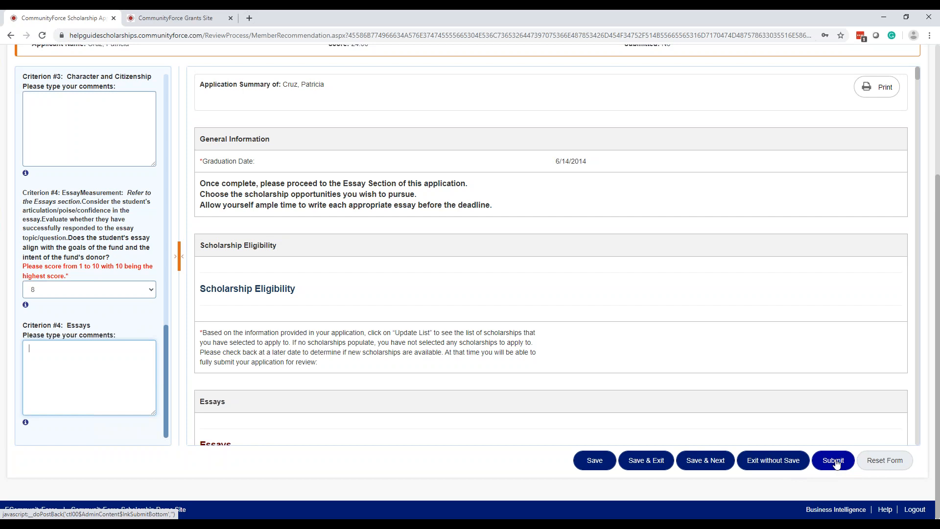
{"action": "left_click", "coordinate": [835, 461]}
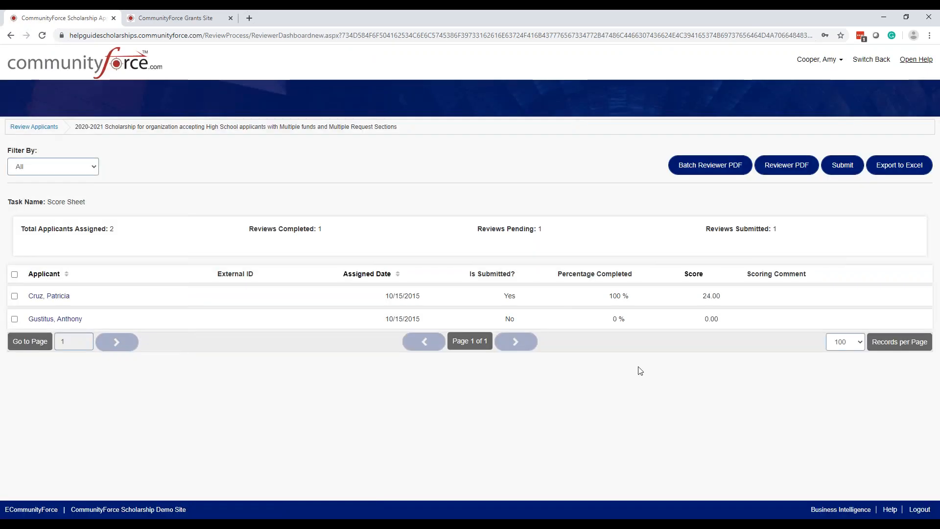
{"action": "left_click", "coordinate": [516, 298]}
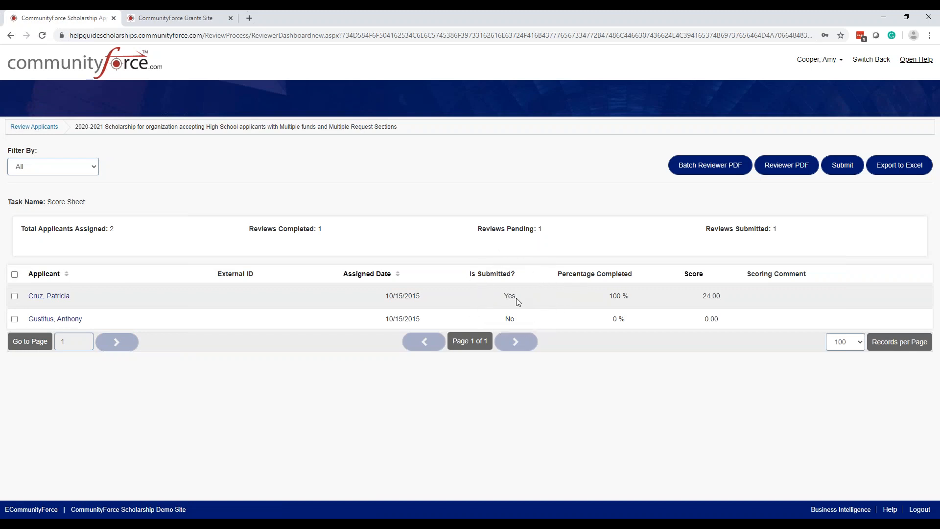
{"action": "left_click", "coordinate": [78, 325]}
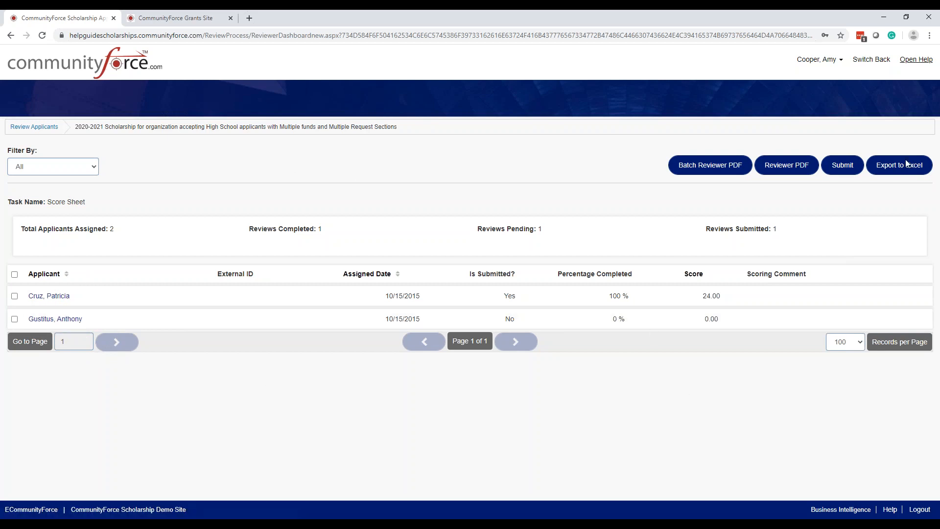
Step: Switch back from the reviewer's account to the CommunityForce Support administrator account
{"action": "left_click", "coordinate": [830, 62]}
{"action": "left_click", "coordinate": [871, 60]}
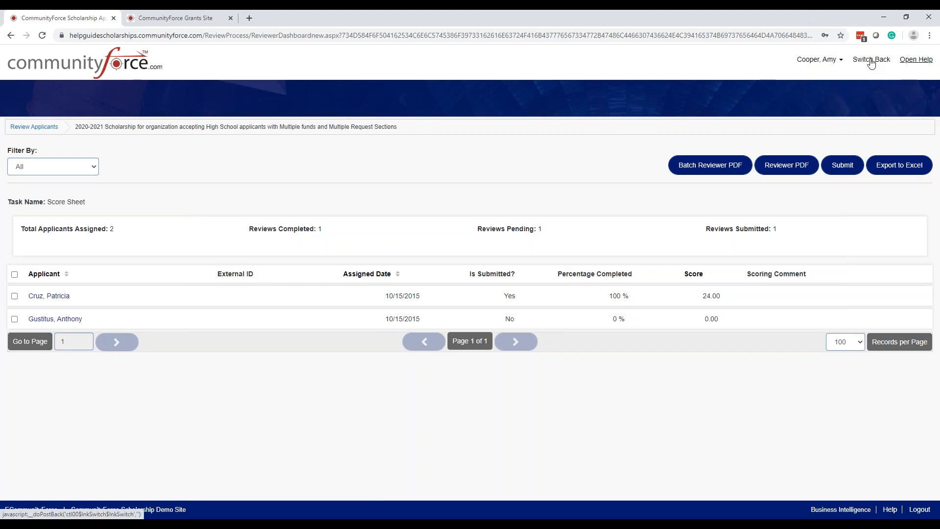
{"action": "left_click", "coordinate": [840, 60]}
{"action": "left_click", "coordinate": [871, 61]}
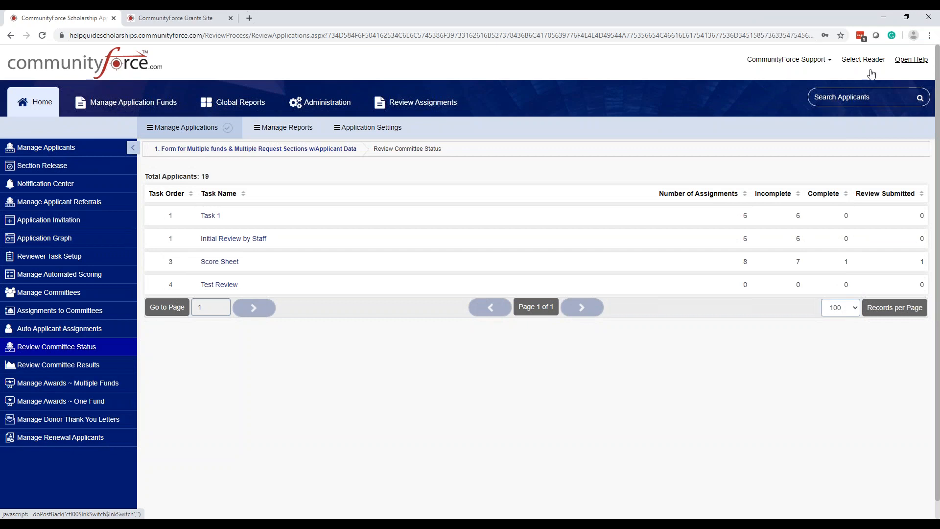
{"action": "left_click", "coordinate": [814, 63]}
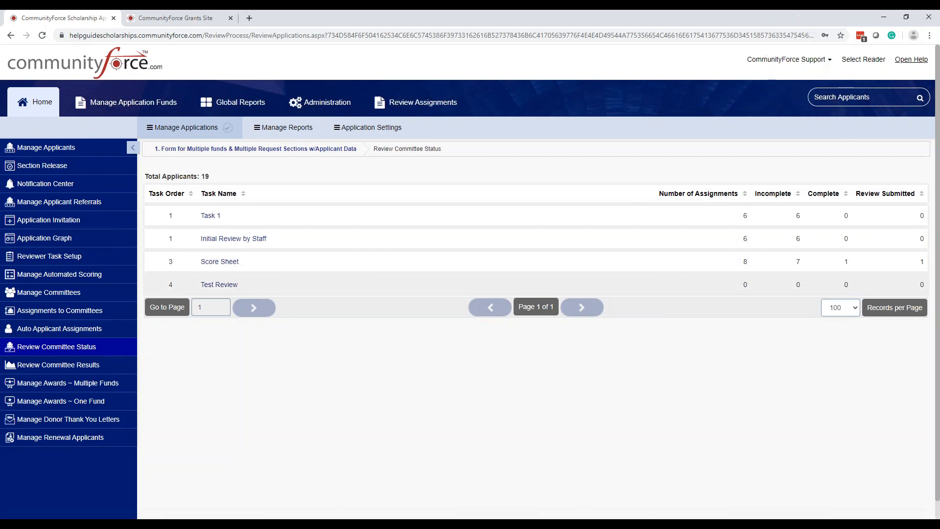
Step: Check the Score Sheet task's number of submitted reviews in the Review Committee Status list
{"action": "left_click", "coordinate": [925, 262]}
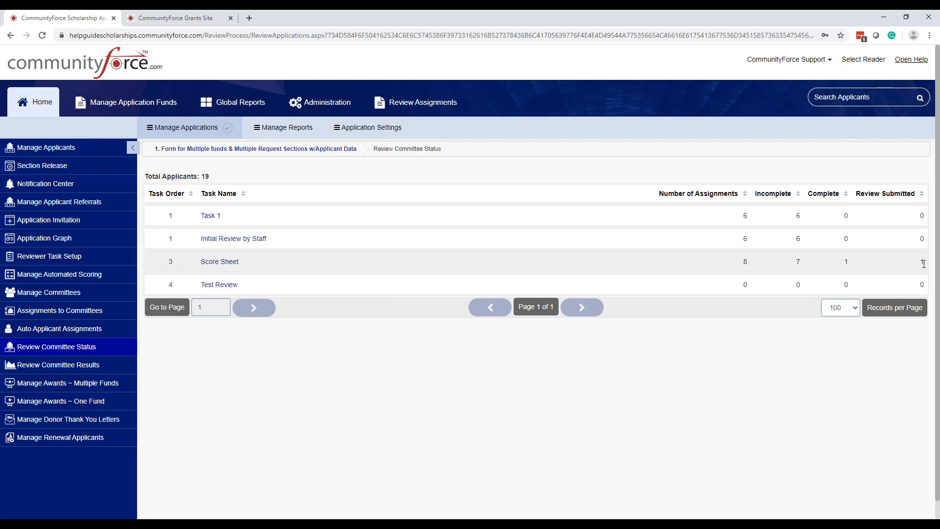
{"action": "left_click", "coordinate": [283, 266]}
{"action": "left_click", "coordinate": [282, 270]}
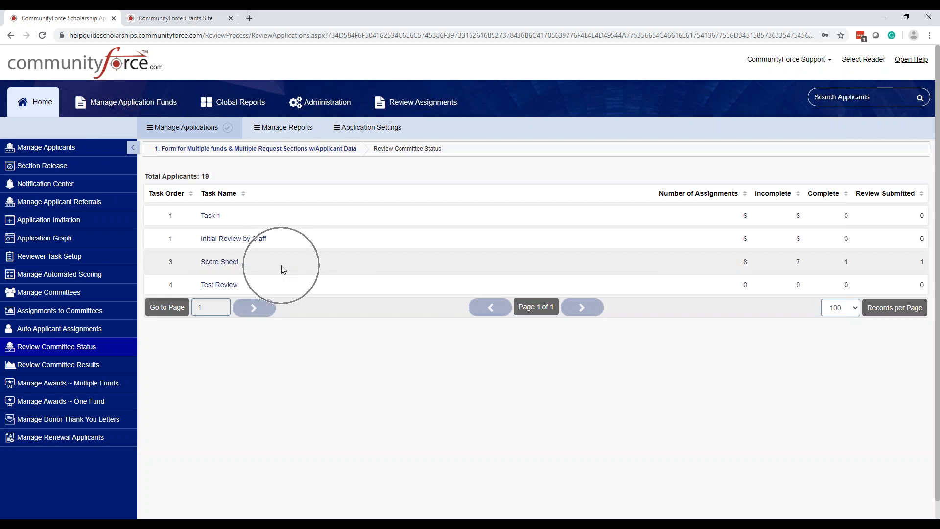
{"action": "key", "text": "ctrl"}
{"action": "key", "text": "ctrl"}
{"action": "key", "text": "ctrl"}
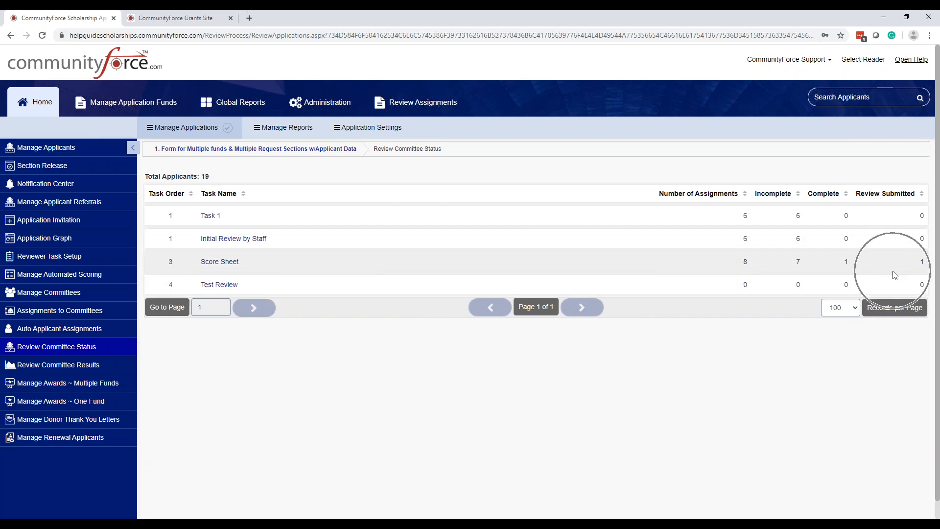
{"action": "key", "text": "ctrl"}
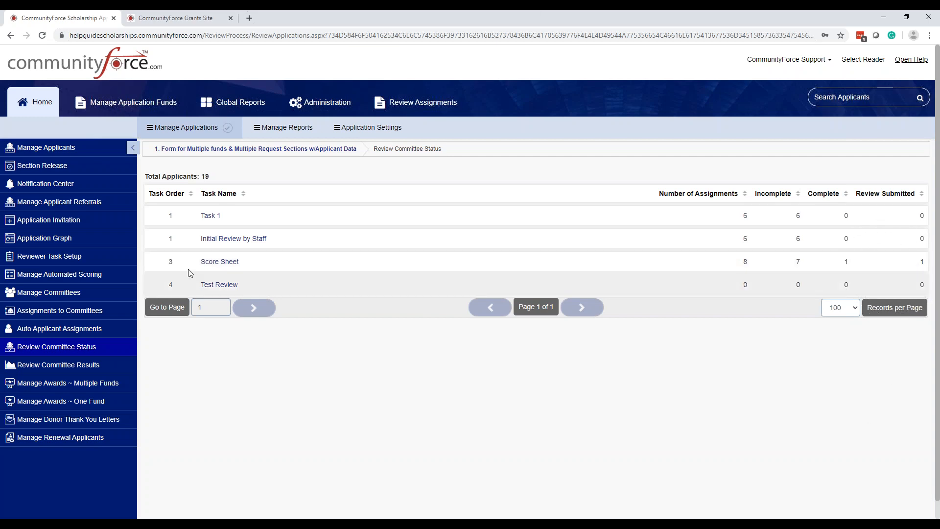
{"action": "key", "text": "ctrl"}
Step: Open the Score Sheet task's assignments and inspect each review's submission status and document lock
{"action": "left_click", "coordinate": [225, 262]}
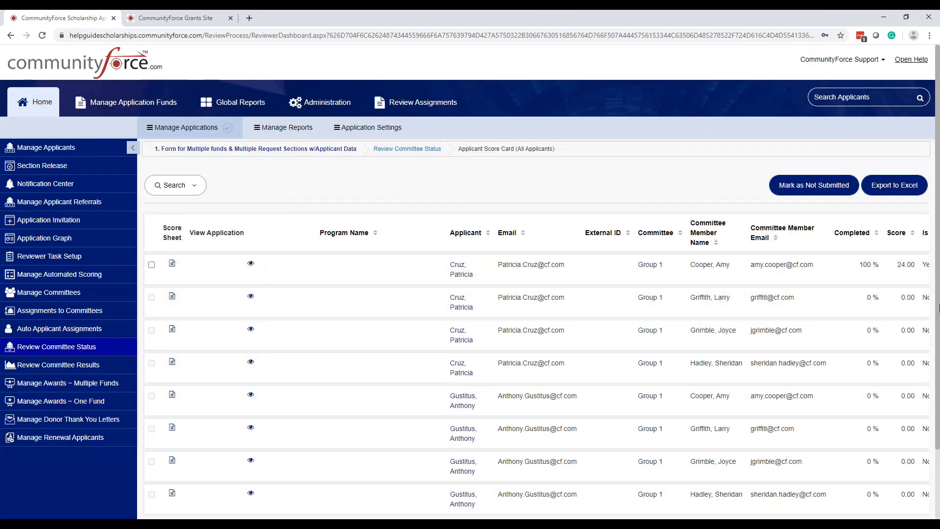
{"action": "scroll", "coordinate": [938, 446], "scroll_direction": "down", "scroll_amount": 1}
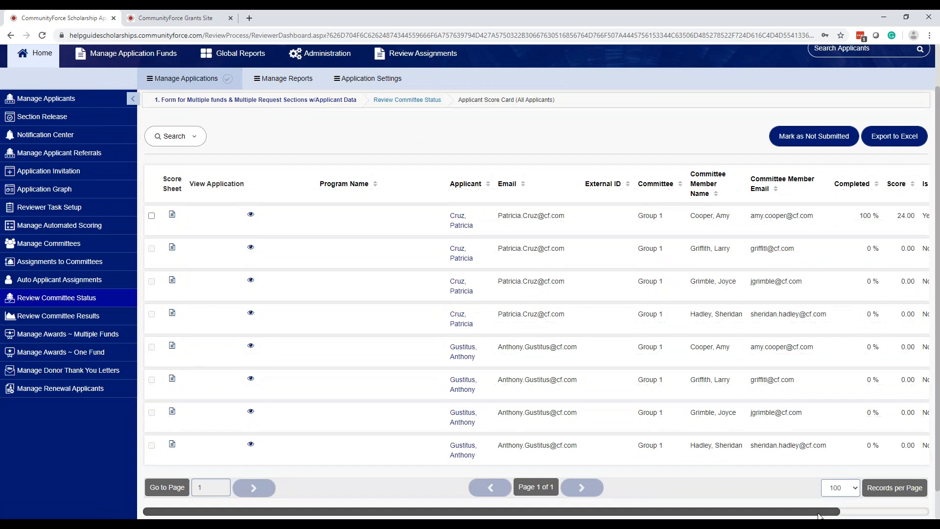
{"action": "left_click_drag", "start_coordinate": [823, 513], "coordinate": [925, 517]}
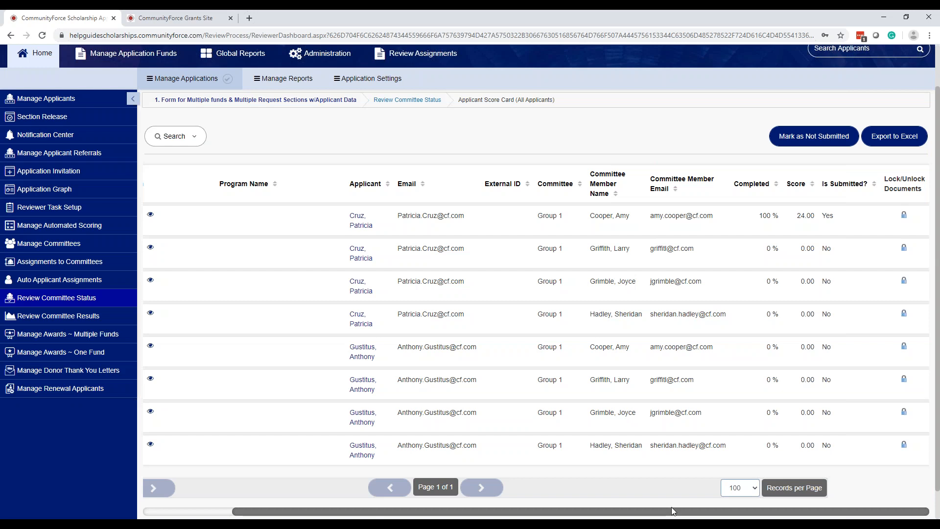
{"action": "left_click_drag", "start_coordinate": [671, 512], "coordinate": [582, 511]}
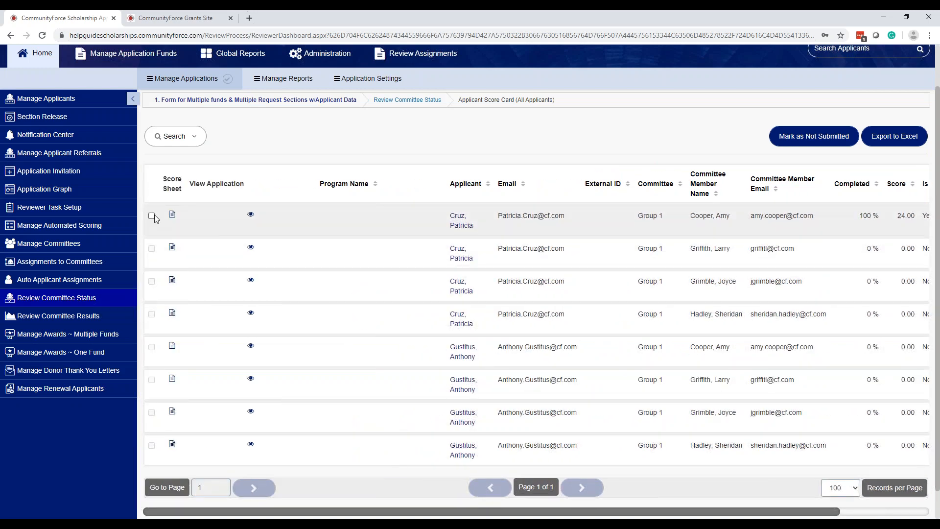
Step: Mark the first applicant's submitted review as not submitted, acknowledge the notice and check the submission status column
{"action": "left_click", "coordinate": [151, 217]}
{"action": "left_click", "coordinate": [826, 140]}
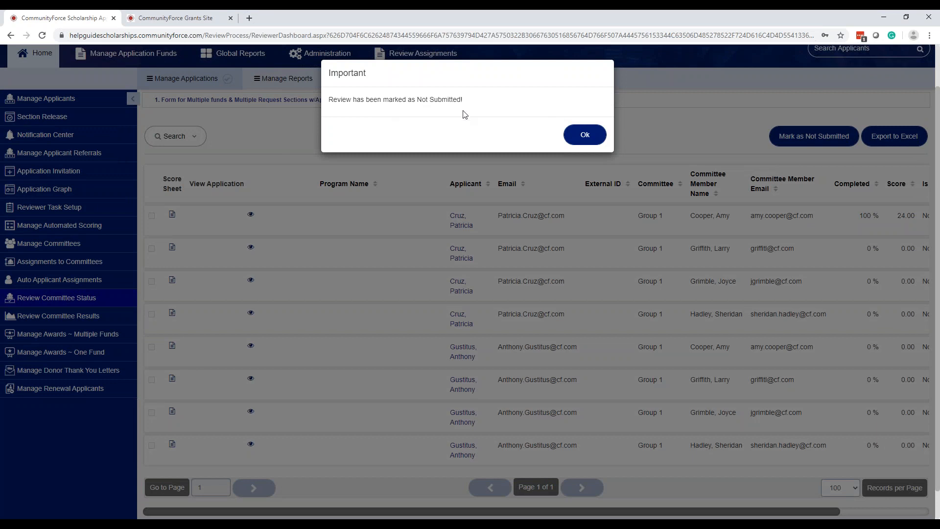
{"action": "left_click", "coordinate": [595, 140]}
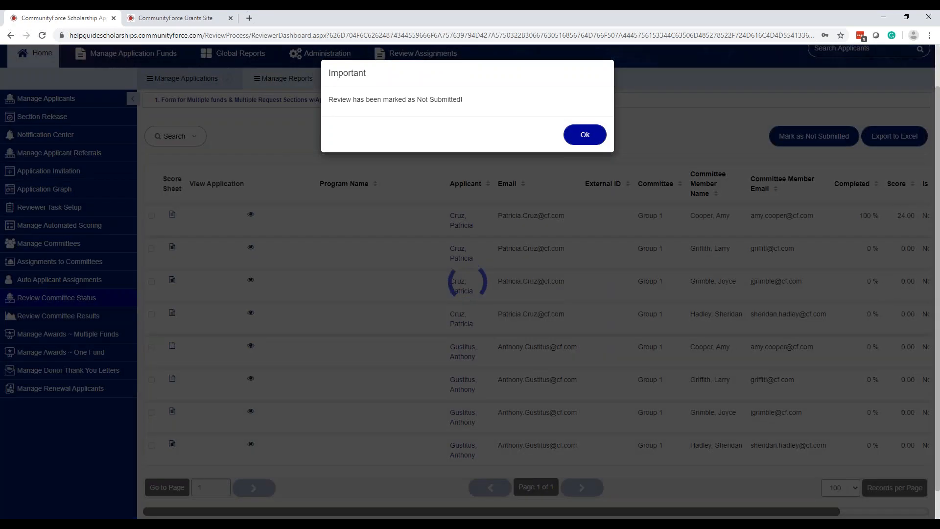
{"action": "left_click_drag", "start_coordinate": [807, 513], "coordinate": [938, 512]}
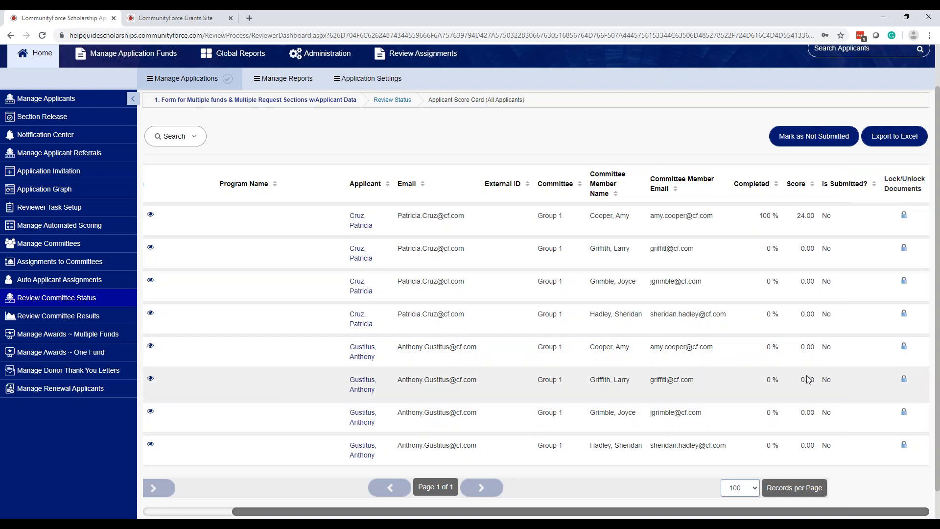
{"action": "scroll", "coordinate": [808, 392], "scroll_direction": "down", "scroll_amount": 1}
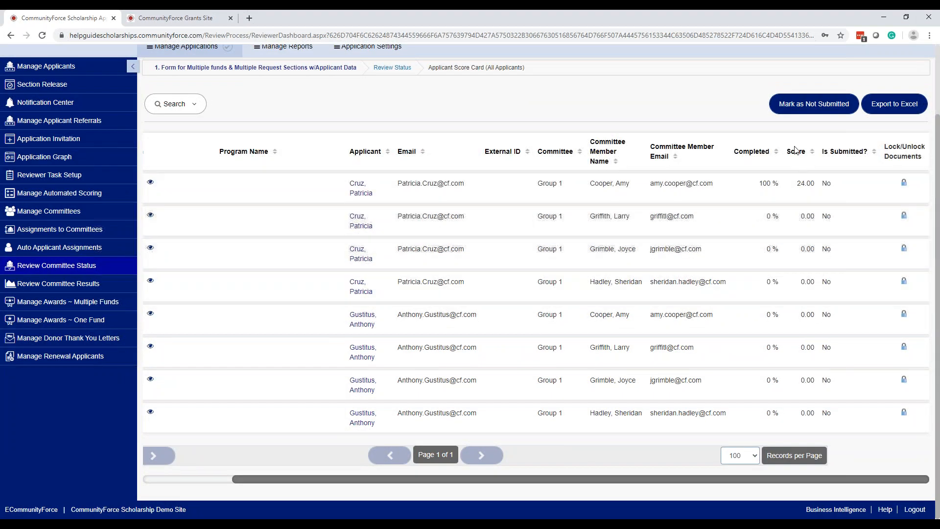
Step: Compare the applicants' completion and average scores in Review Committee Results with the tasks' display settings in Reviewer Task Setup
{"action": "key", "text": "ctrl"}
{"action": "key", "text": "ctrl"}
{"action": "left_click", "coordinate": [885, 112]}
{"action": "left_click", "coordinate": [76, 284]}
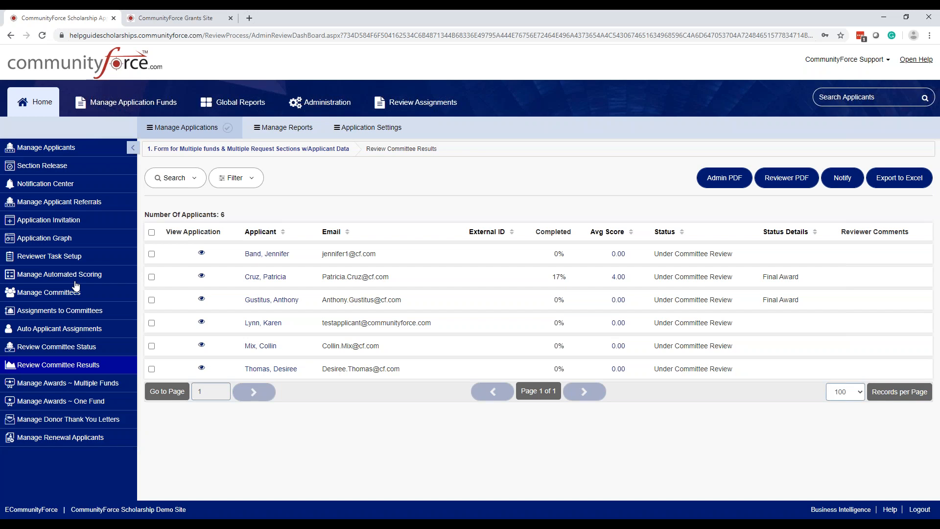
{"action": "left_click", "coordinate": [52, 257]}
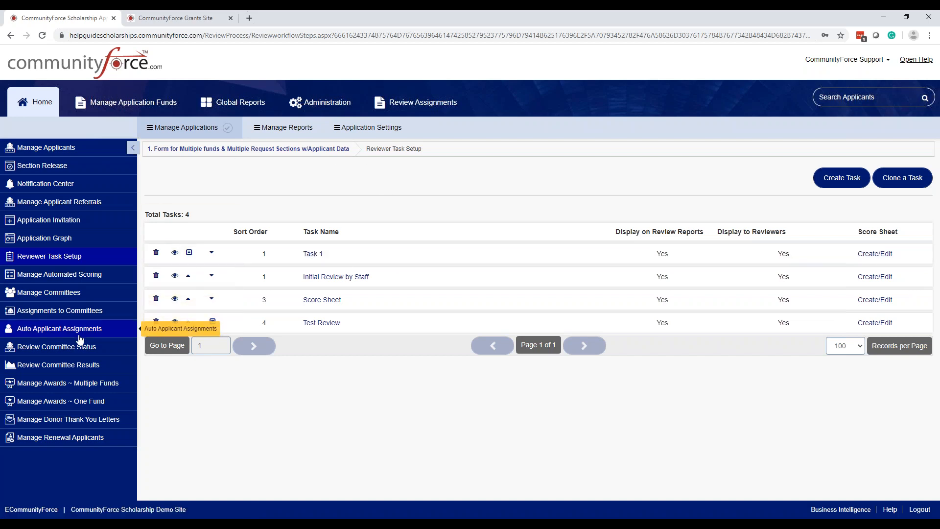
{"action": "left_click", "coordinate": [89, 368]}
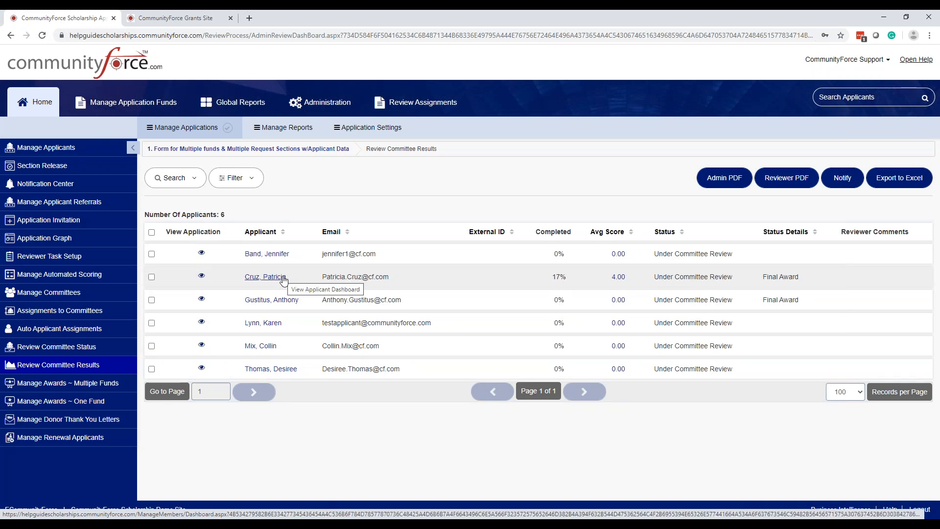
Step: View the second applicant's committee member scores, filtering them by Score Sheet and by Task 1, and return to Review Committee Results
{"action": "left_click", "coordinate": [619, 278]}
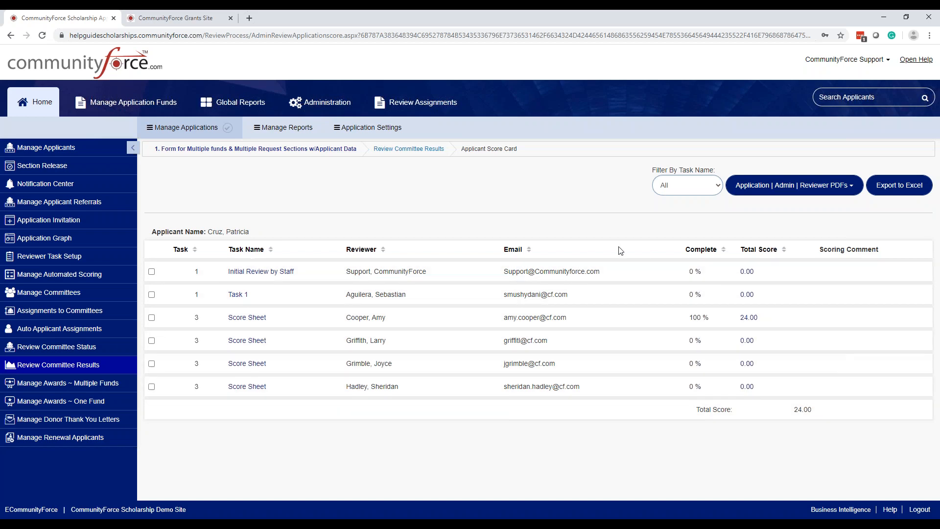
{"action": "left_click", "coordinate": [716, 188]}
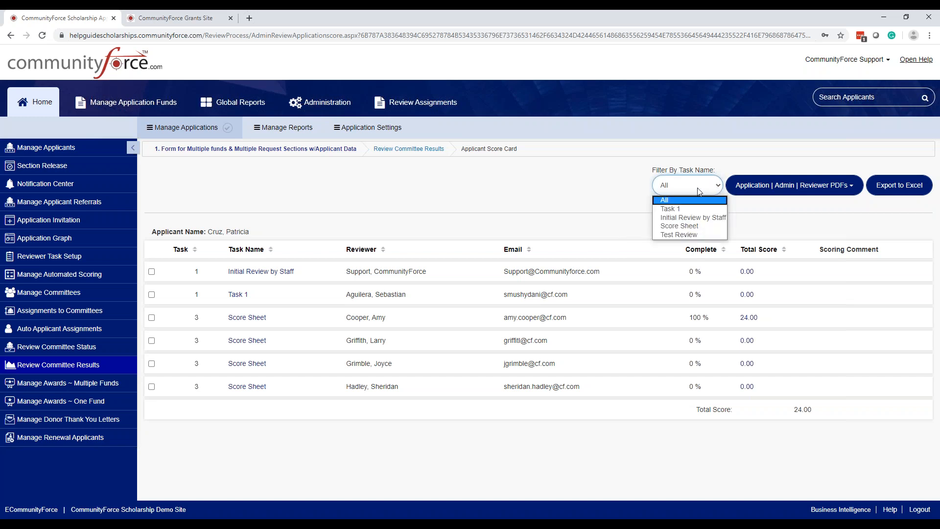
{"action": "left_click", "coordinate": [676, 228]}
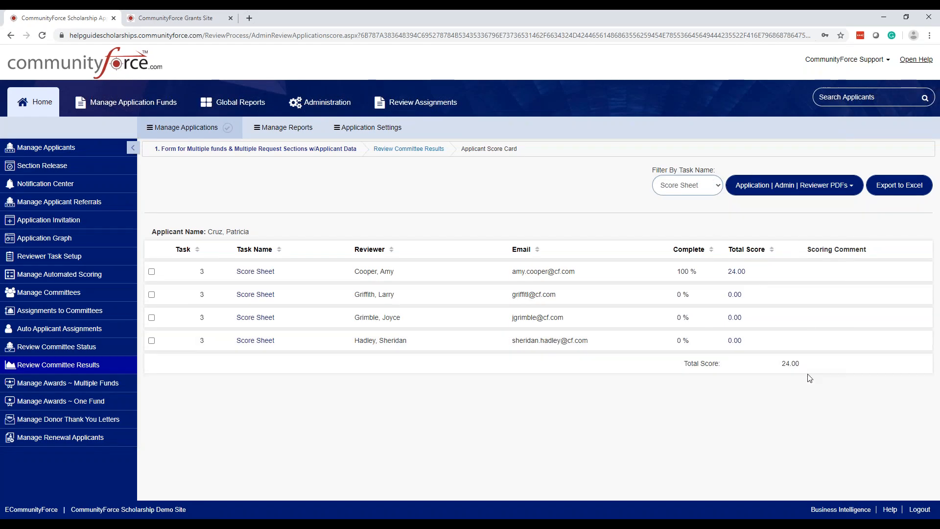
{"action": "left_click", "coordinate": [685, 186]}
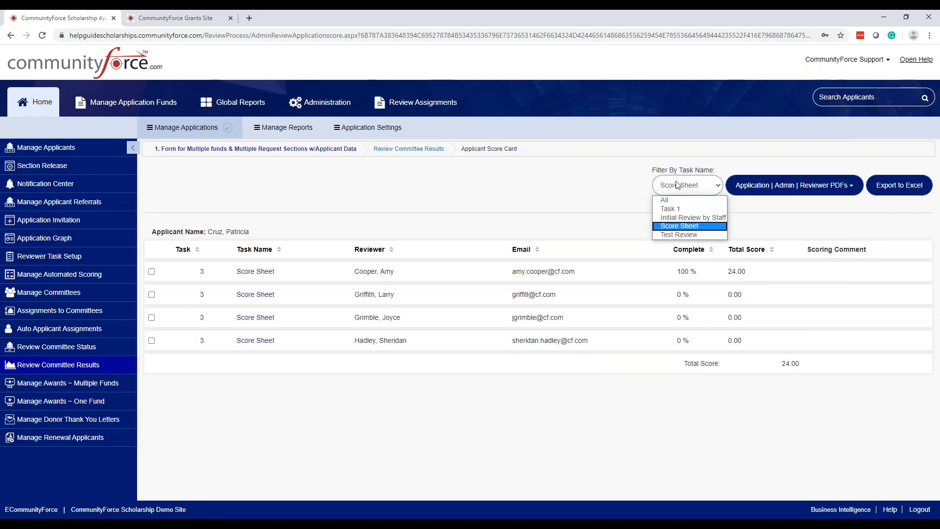
{"action": "left_click", "coordinate": [669, 211]}
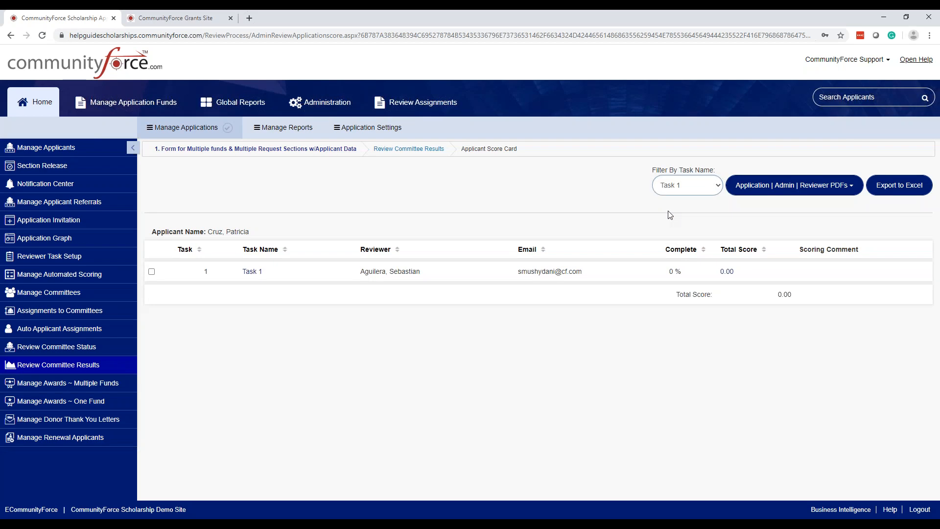
{"action": "left_click", "coordinate": [421, 148]}
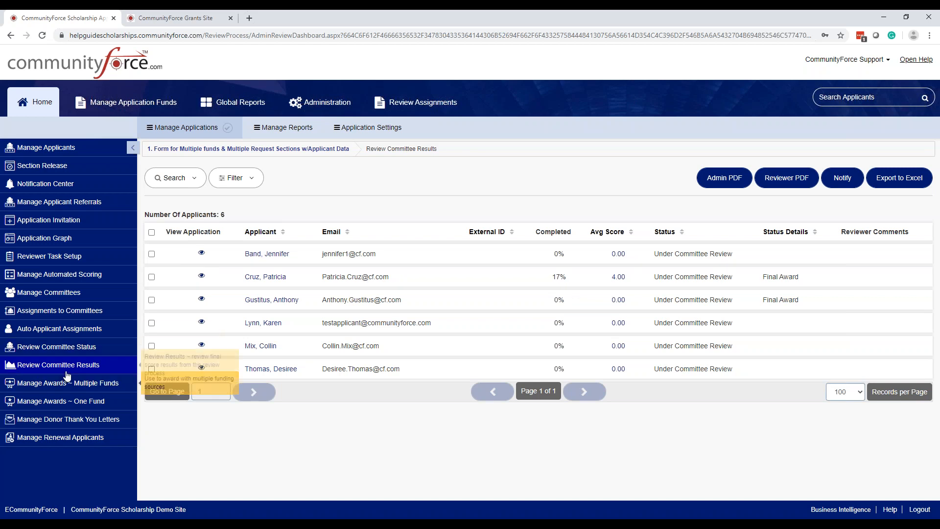
Step: In Reviewer Task Setup, turn off Display on Review Reports for Task 1 and save the task
{"action": "left_click", "coordinate": [58, 261]}
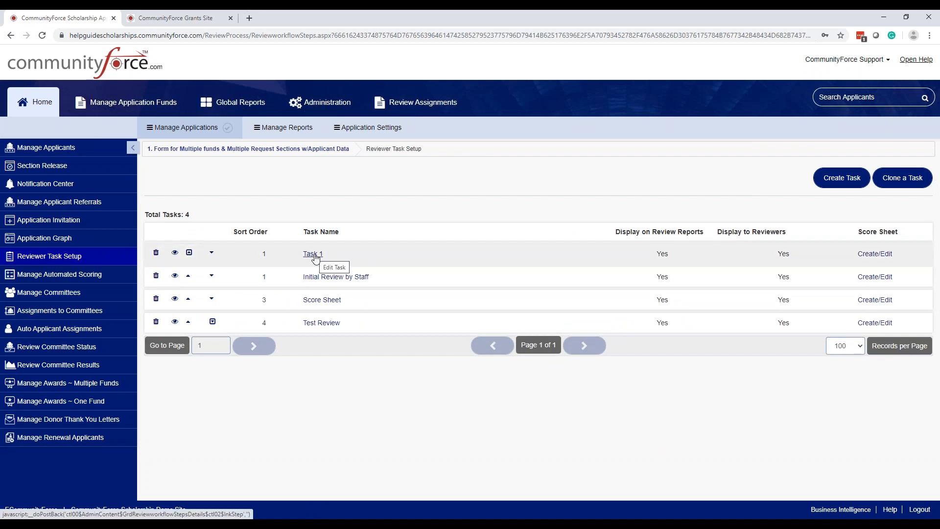
{"action": "left_click", "coordinate": [312, 254]}
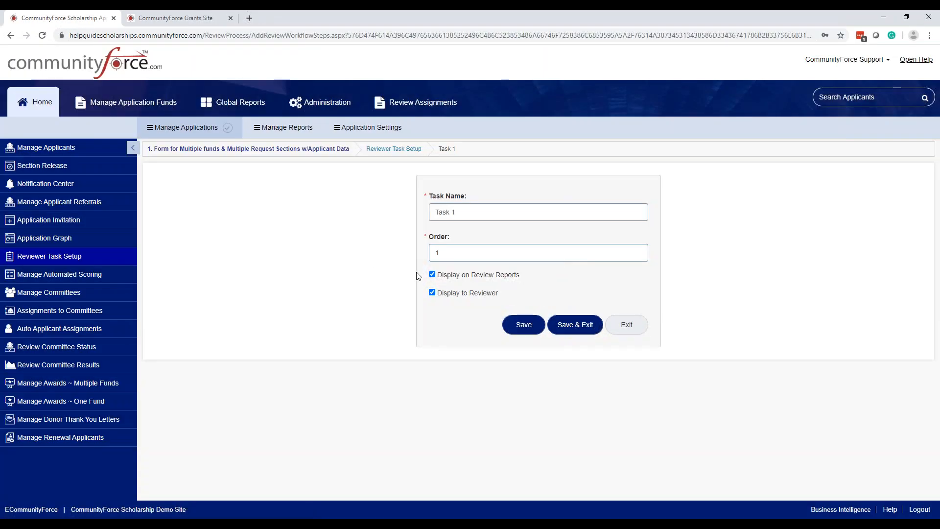
{"action": "left_click", "coordinate": [432, 275]}
{"action": "left_click", "coordinate": [580, 326]}
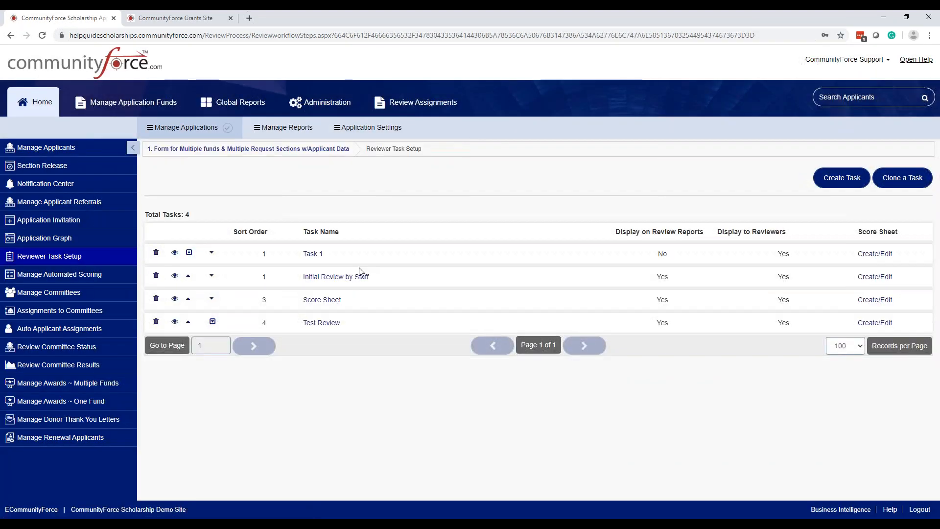
Step: Turn off Display on Review Reports for the Initial Review by Staff task and save it
{"action": "left_click", "coordinate": [353, 276]}
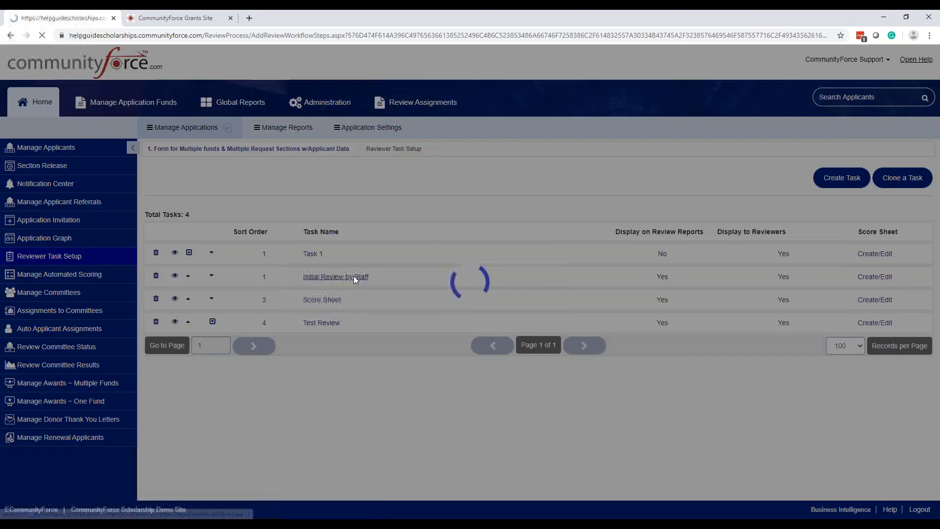
{"action": "left_click", "coordinate": [432, 275]}
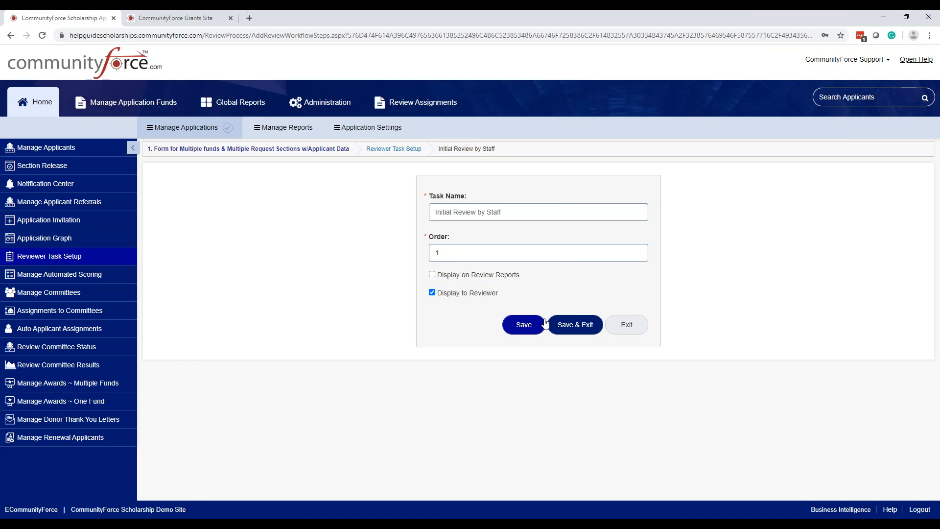
{"action": "left_click", "coordinate": [572, 326]}
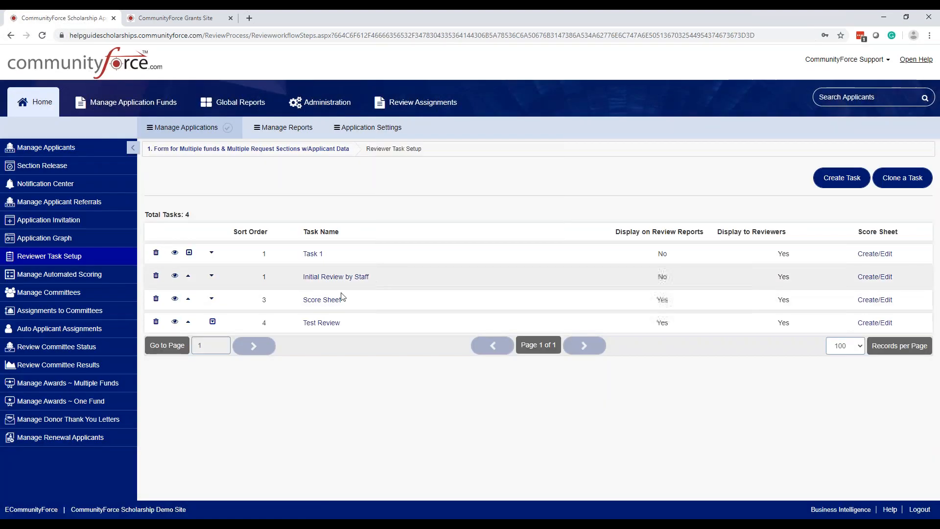
Step: Turn off both Display on Review Reports and Display to Reviewer for the Test Review task and save it
{"action": "left_click", "coordinate": [322, 324]}
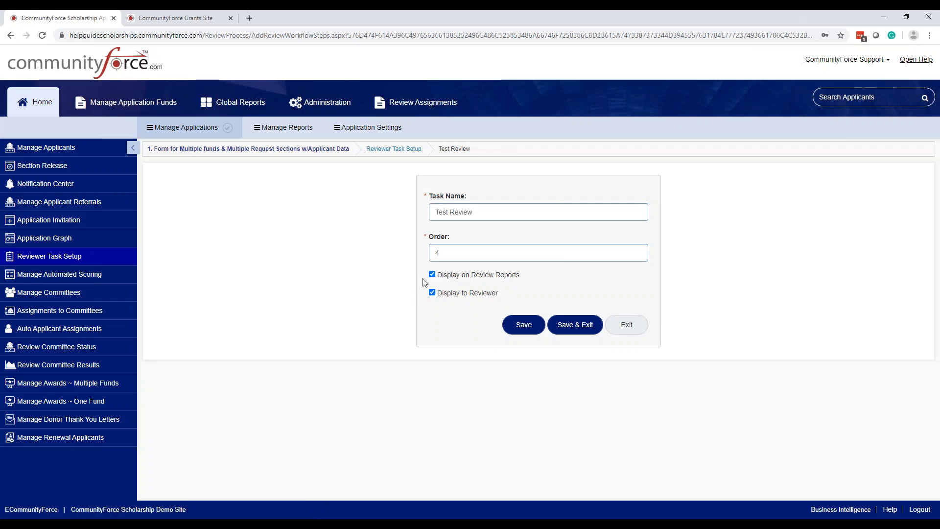
{"action": "left_click", "coordinate": [432, 292]}
{"action": "left_click", "coordinate": [573, 325]}
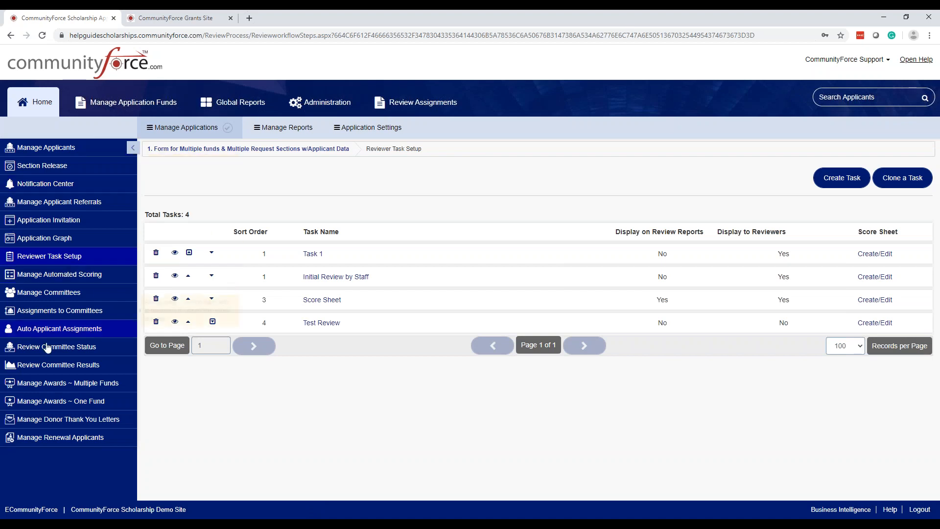
Step: Check the average scores in Review Committee Results and inspect the second applicant's score card across all tasks
{"action": "left_click", "coordinate": [53, 365]}
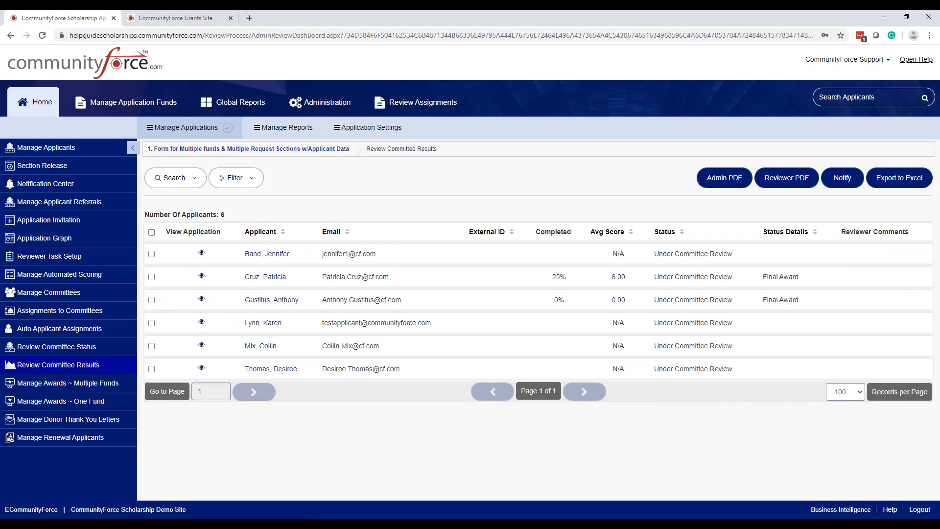
{"action": "left_click", "coordinate": [618, 277]}
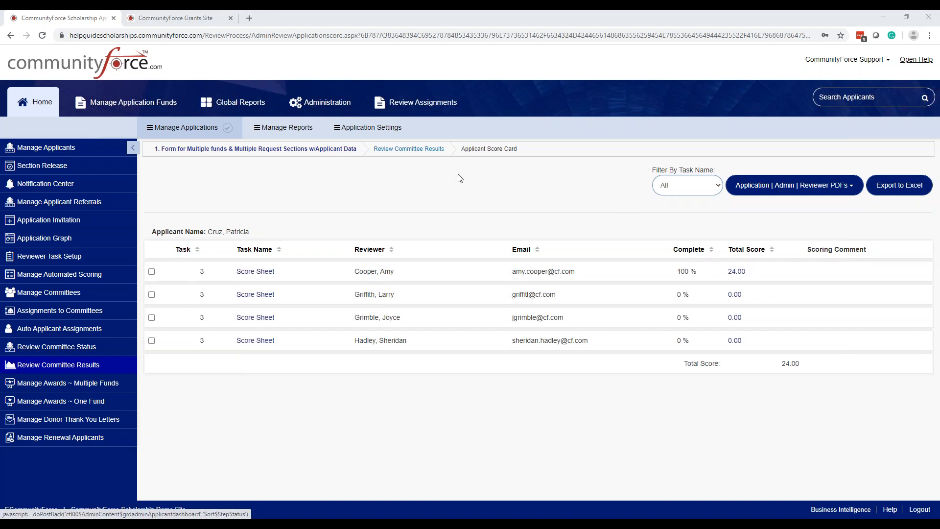
{"action": "left_click", "coordinate": [431, 149]}
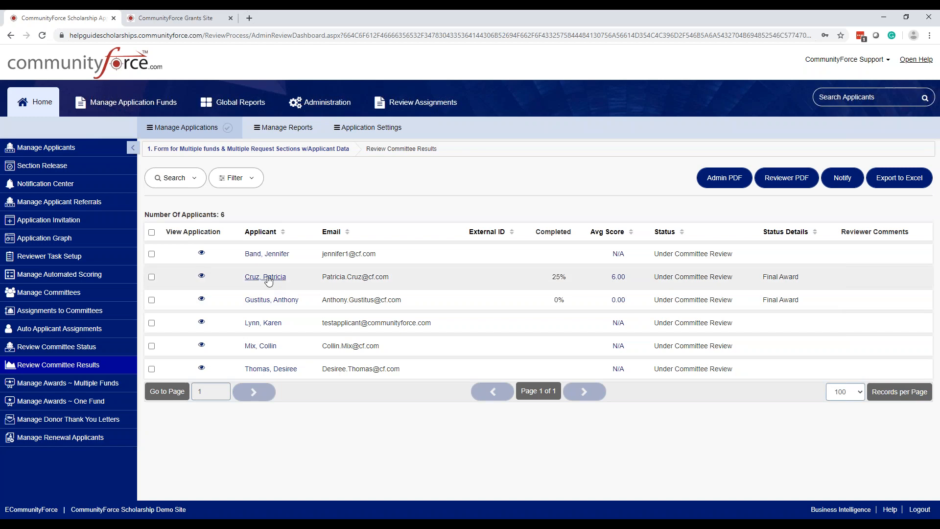
{"action": "left_click", "coordinate": [617, 277]}
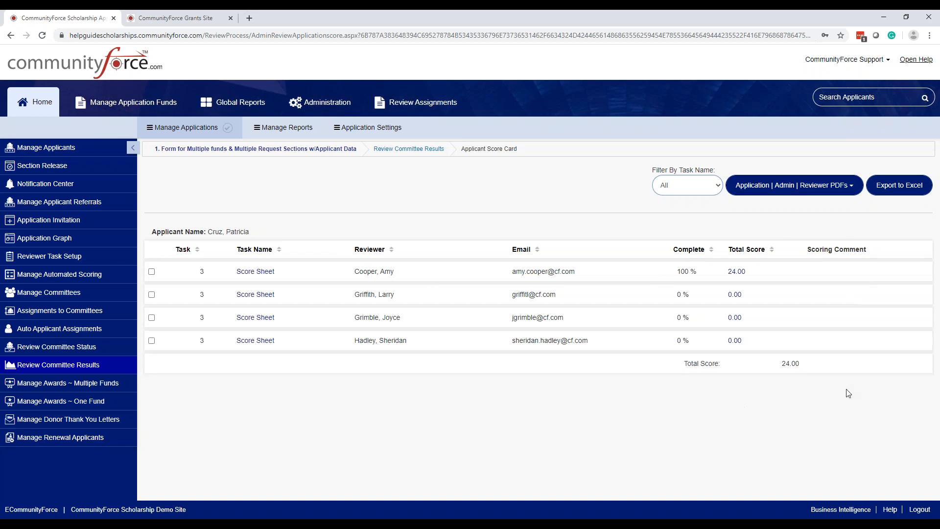
{"action": "left_click", "coordinate": [418, 149]}
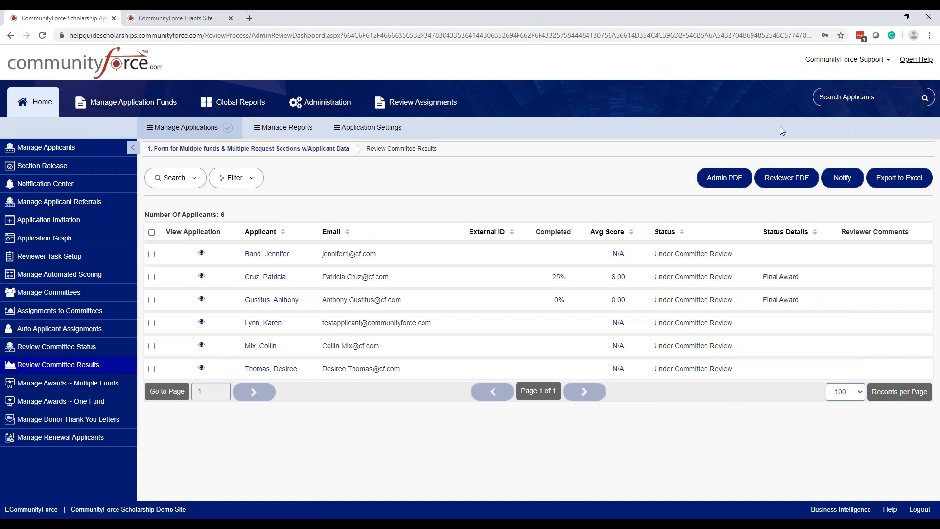
Step: Turn Display on Review Reports back on for Task 1 in Reviewer Task Setup and save the task
{"action": "left_click", "coordinate": [65, 257]}
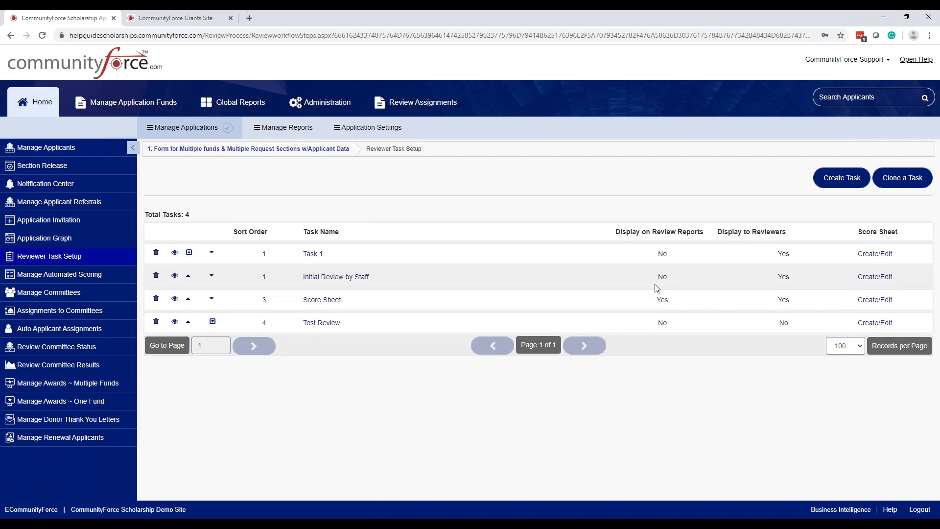
{"action": "left_click", "coordinate": [312, 253]}
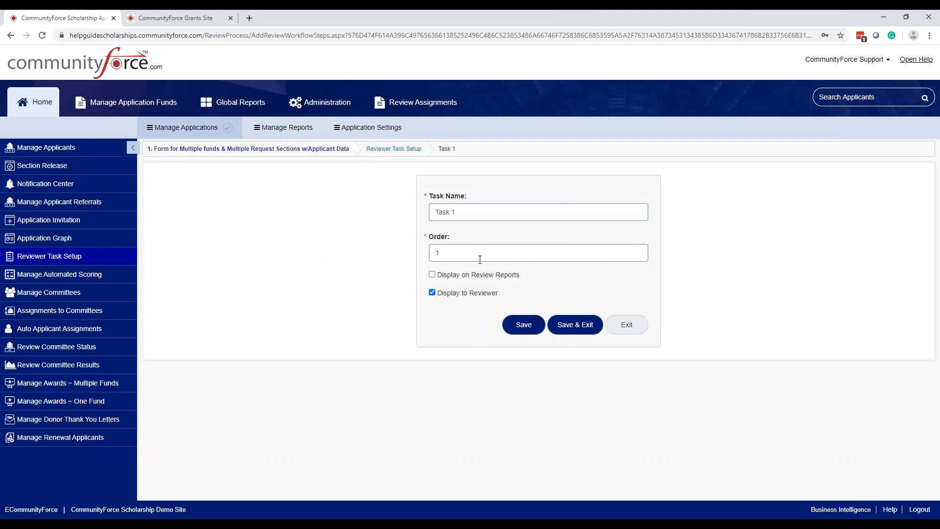
{"action": "left_click", "coordinate": [575, 326]}
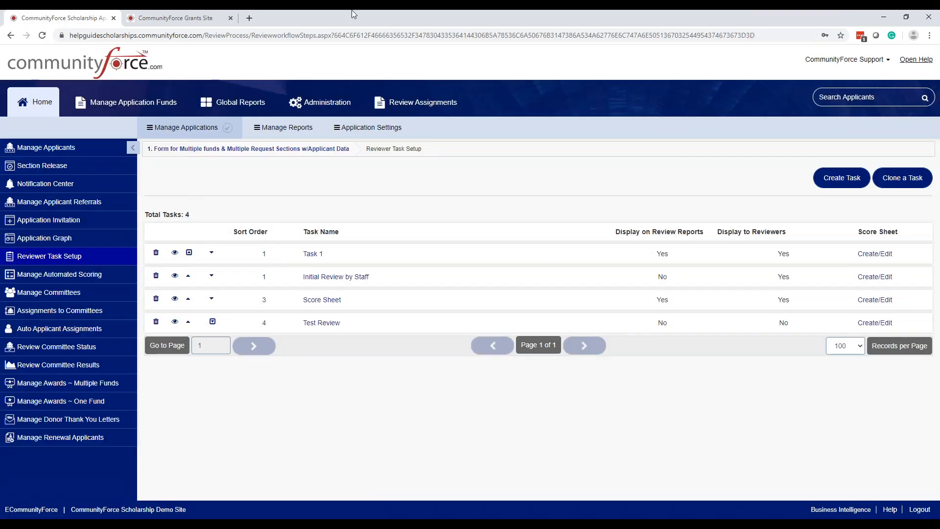
Step: Switch to the CommunityForce Grants Site, extending its session, and inspect the Grant Review Arts task's assignments in Review Committee Status
{"action": "left_click", "coordinate": [181, 22]}
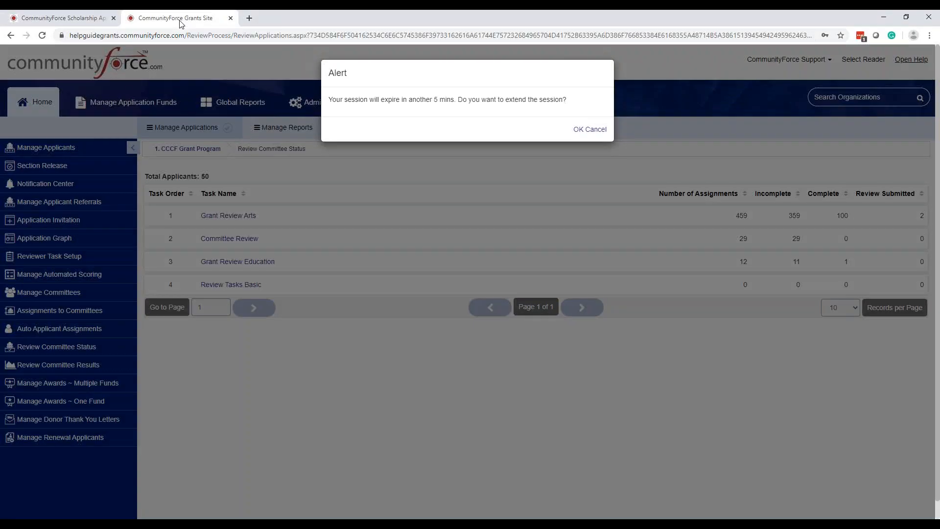
{"action": "left_click", "coordinate": [577, 130]}
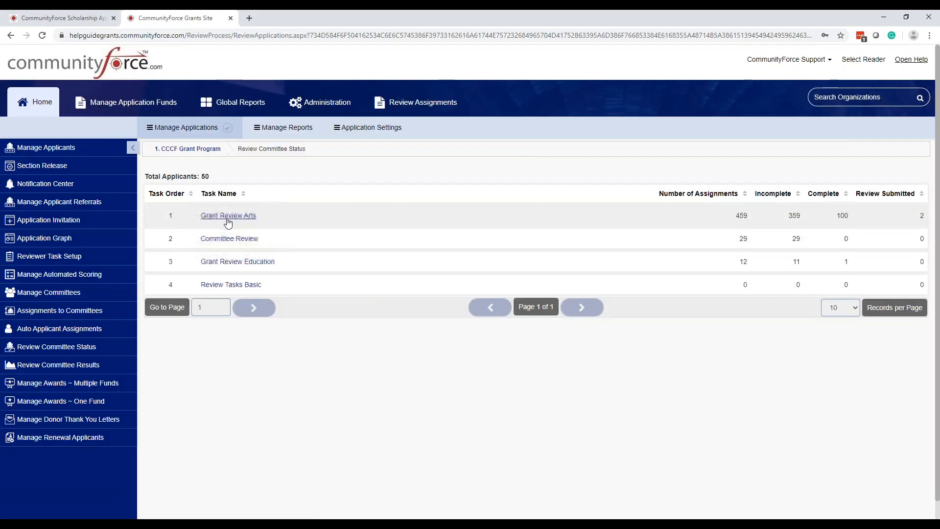
{"action": "left_click", "coordinate": [80, 354]}
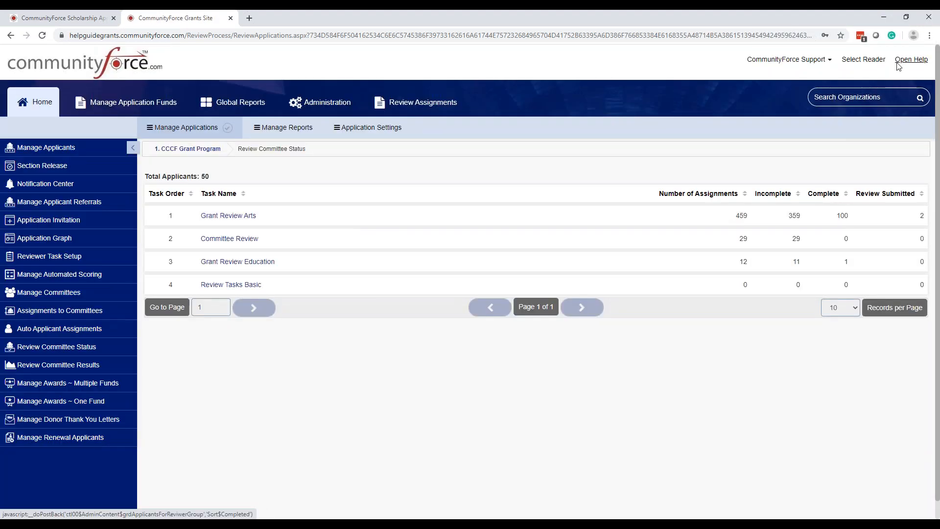
{"action": "left_click", "coordinate": [249, 217]}
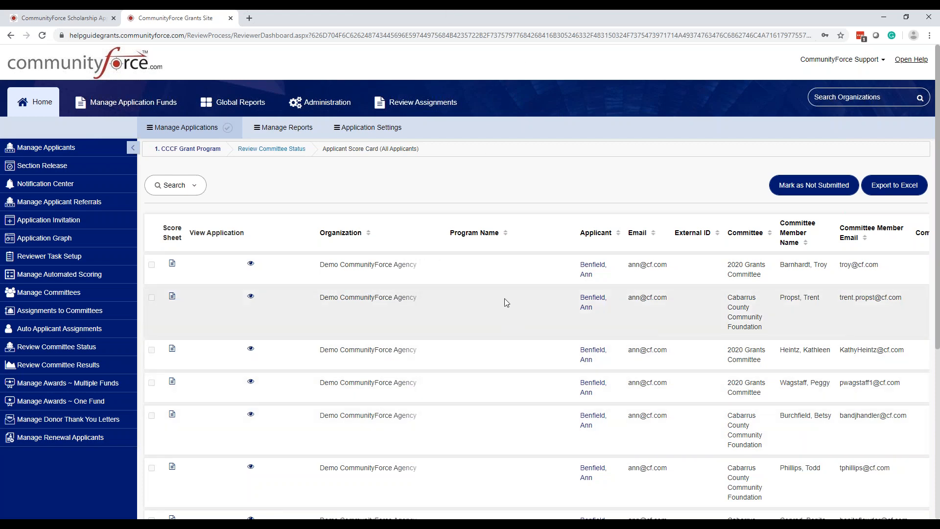
Step: Open the grant program's Review Committee Results and examine the columns from average score through reviewer comments
{"action": "left_click", "coordinate": [93, 369]}
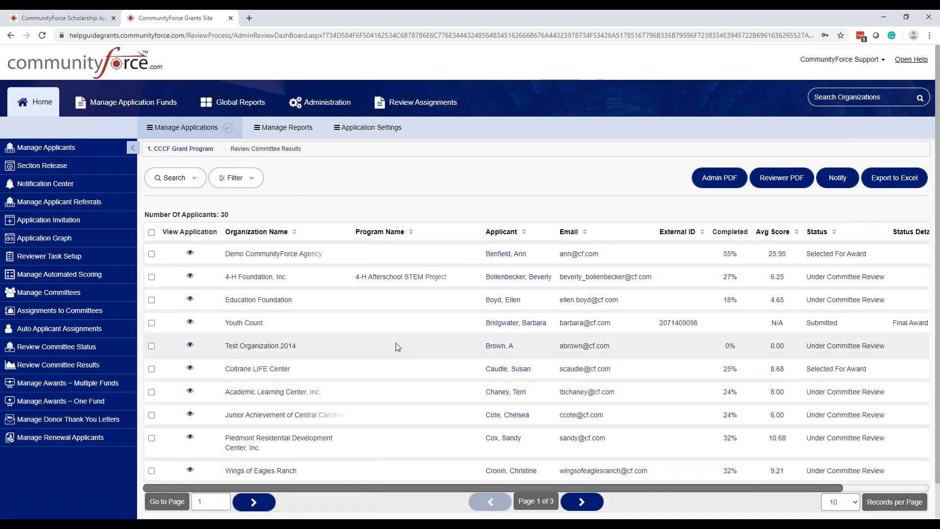
{"action": "left_click_drag", "start_coordinate": [509, 485], "coordinate": [689, 492]}
{"action": "scroll", "coordinate": [514, 465], "scroll_direction": "left", "scroll_amount": 2}
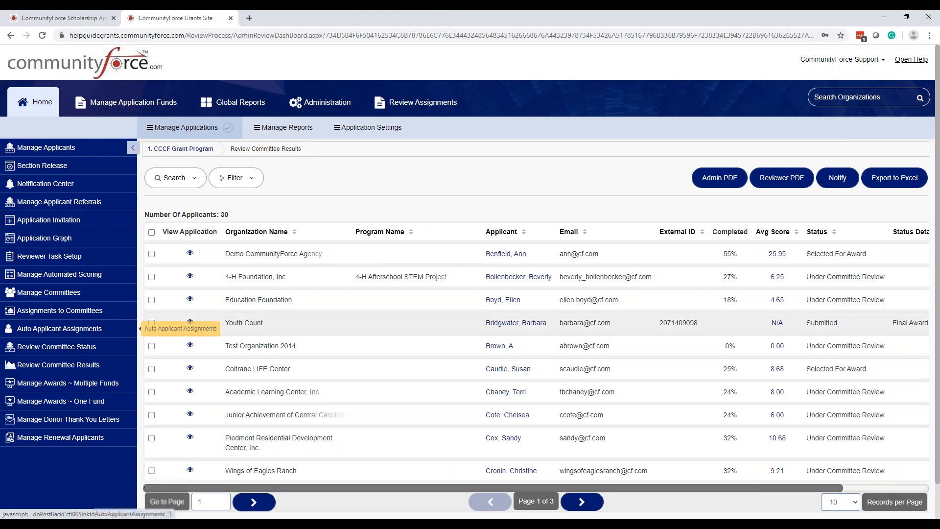
{"action": "left_click_drag", "start_coordinate": [831, 490], "coordinate": [918, 490]}
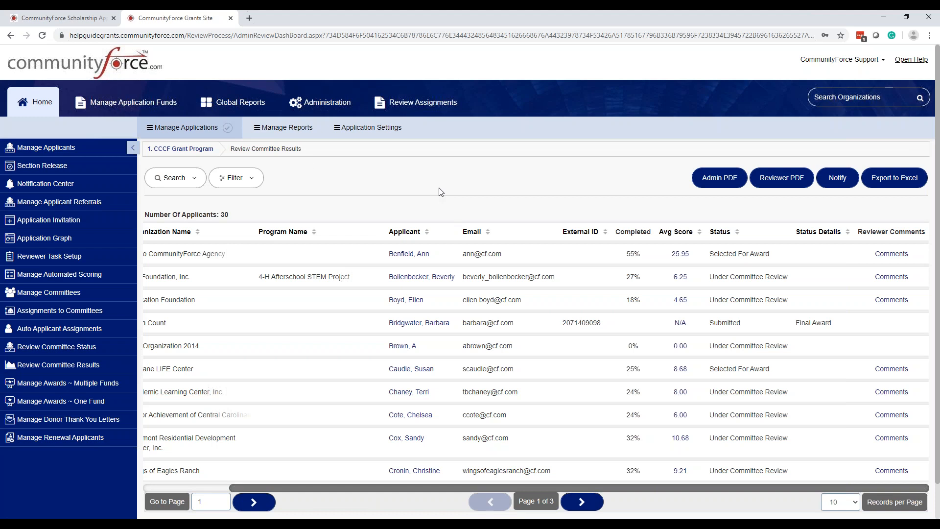
Step: Read the reviewer comments on the Demo CommunityForce Agency application and close them
{"action": "key", "text": "ctrl"}
{"action": "key", "text": "ctrl"}
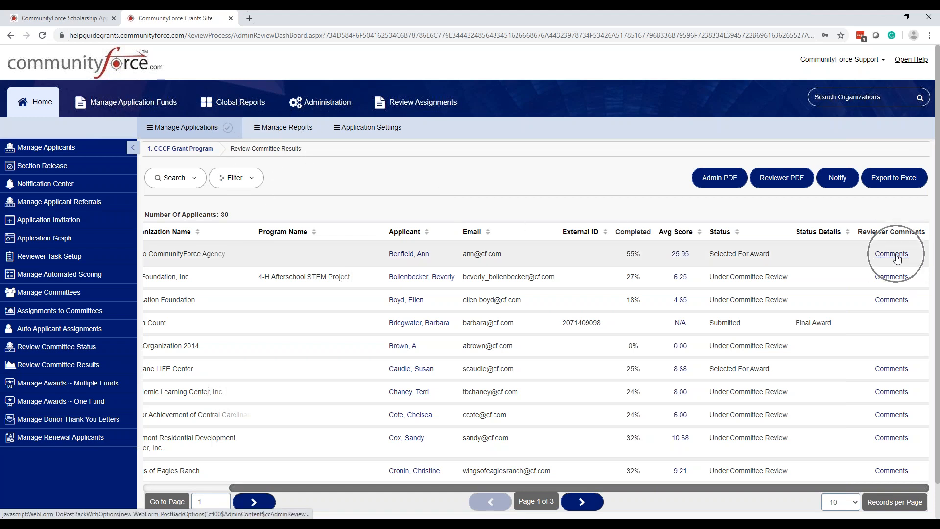
{"action": "left_click", "coordinate": [896, 254]}
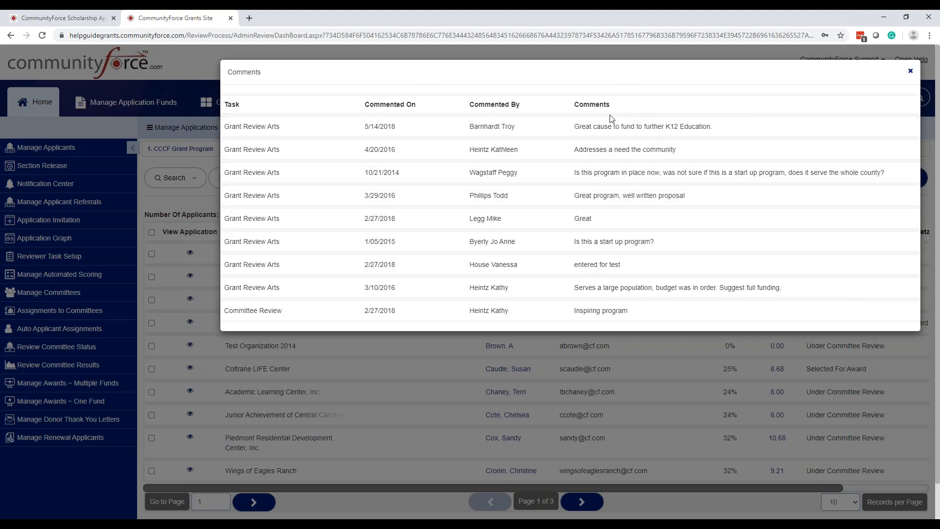
{"action": "key", "text": "ctrl"}
{"action": "left_click", "coordinate": [910, 73]}
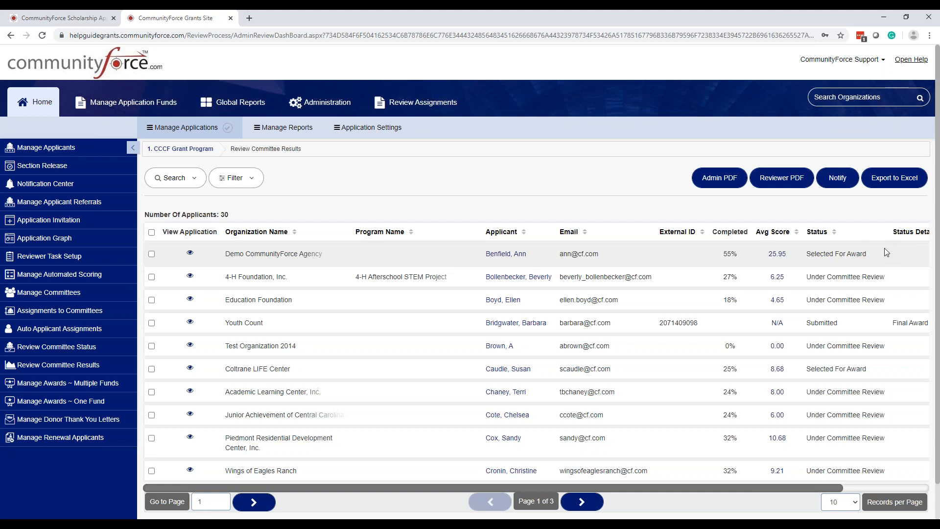
Step: Reopen the first application's comments in Review Committee Results, check which task each comment belongs to, and close the list
{"action": "left_click_drag", "start_coordinate": [828, 488], "coordinate": [915, 488]}
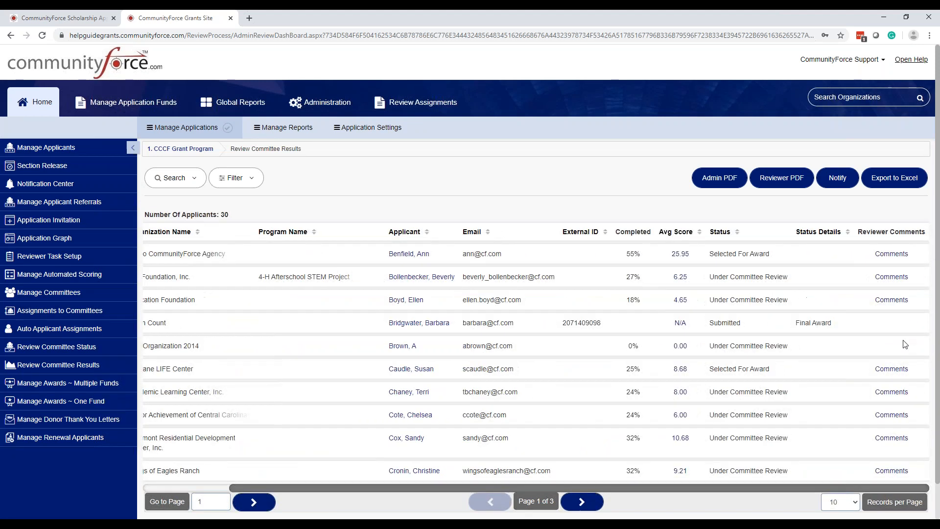
{"action": "left_click", "coordinate": [891, 254]}
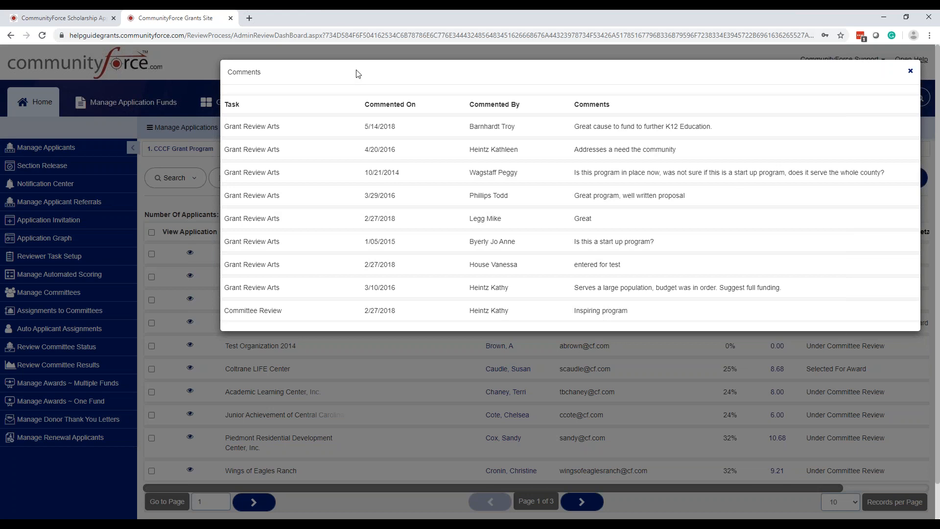
{"action": "left_click", "coordinate": [912, 73]}
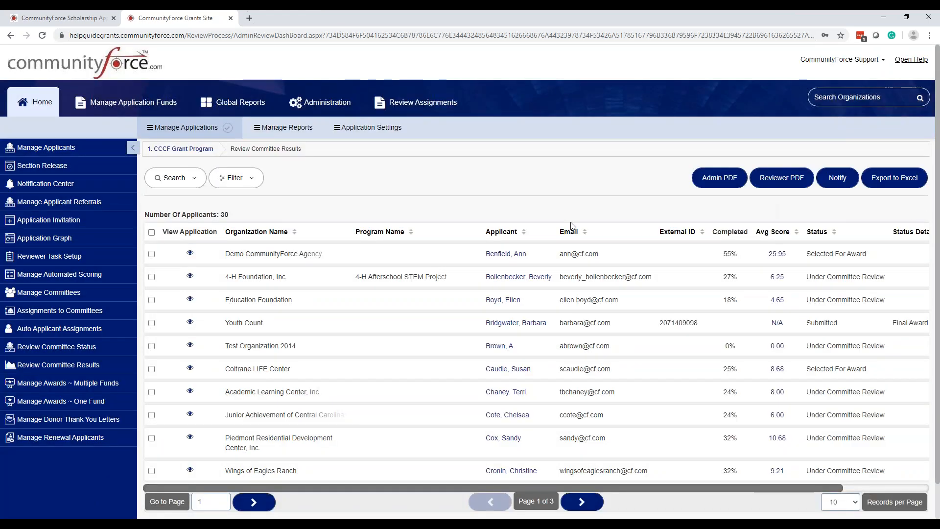
Step: Open the Committee Review task in Review Committee Status and examine its score card columns through Completed, Score and Is Submitted
{"action": "left_click", "coordinate": [80, 353]}
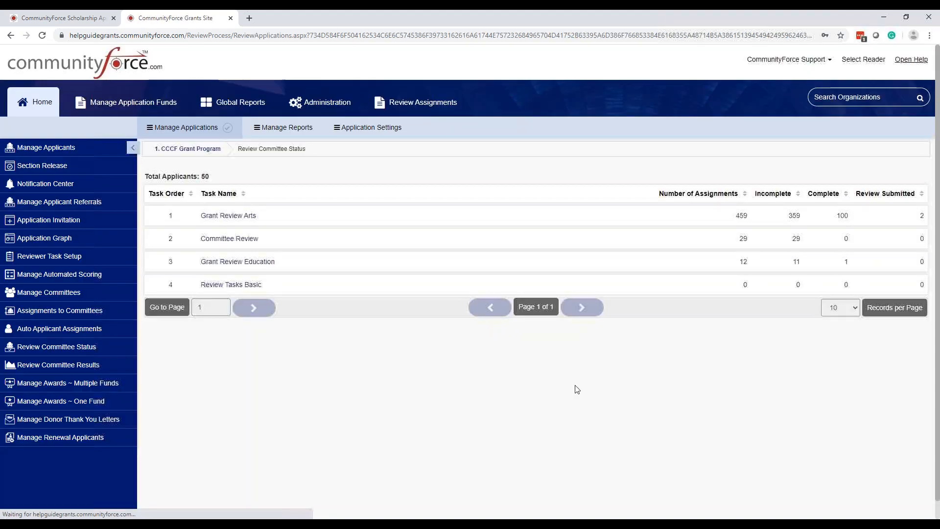
{"action": "left_click", "coordinate": [239, 240]}
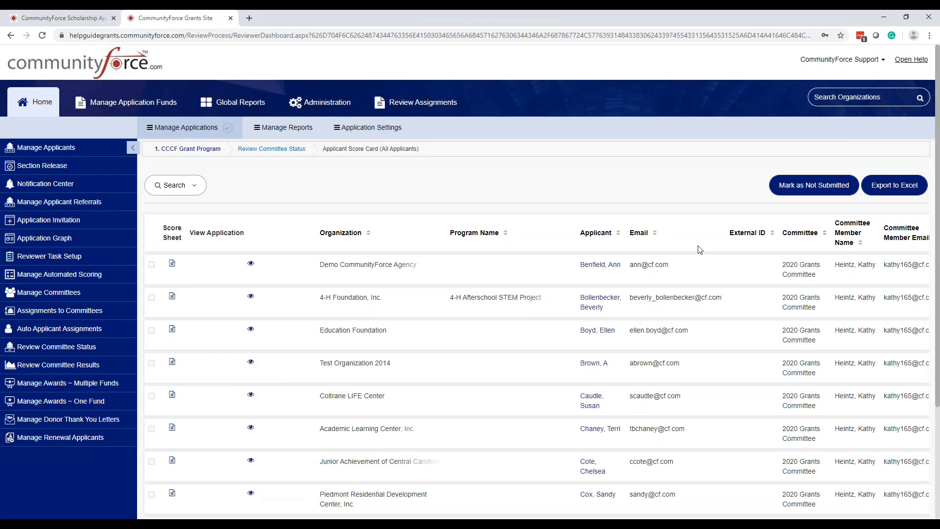
{"action": "scroll", "coordinate": [700, 250], "scroll_direction": "down", "scroll_amount": 2}
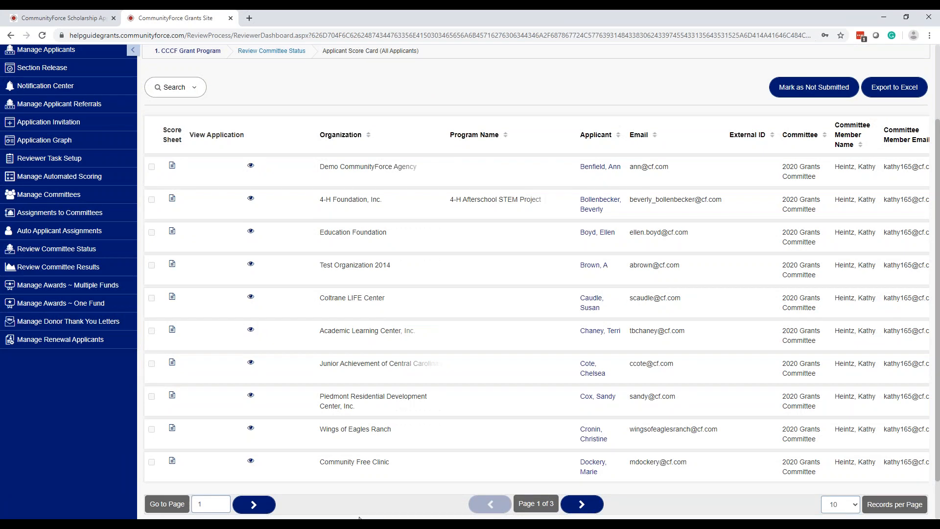
{"action": "scroll", "coordinate": [361, 518], "scroll_direction": "down", "scroll_amount": 1}
{"action": "left_click_drag", "start_coordinate": [382, 479], "coordinate": [632, 481]}
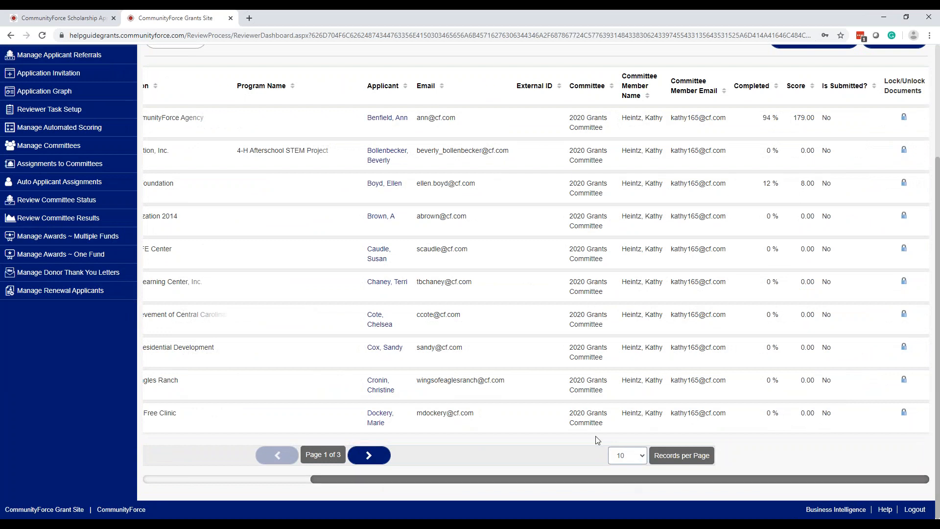
Step: Return to Review Committee Results and examine the average scores, statuses and Reviewer Comments column
{"action": "left_click", "coordinate": [58, 220]}
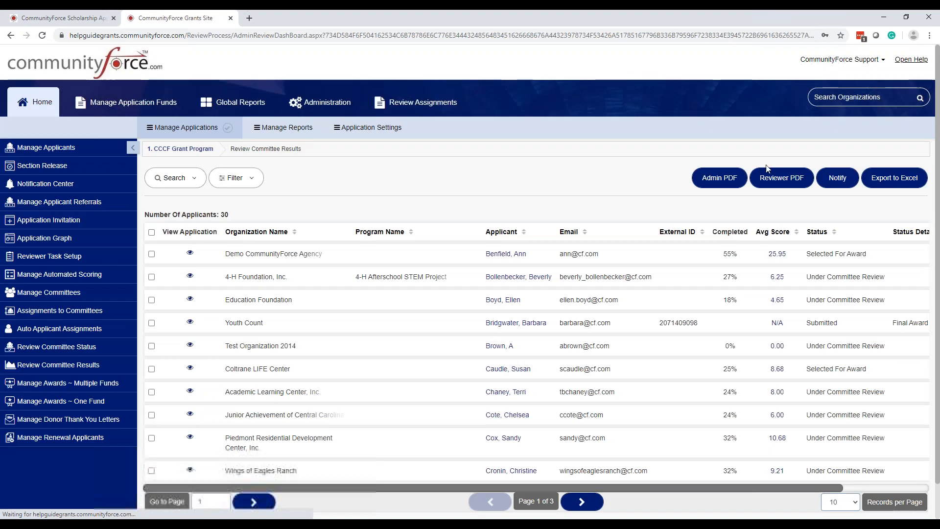
{"action": "left_click_drag", "start_coordinate": [745, 488], "coordinate": [890, 489]}
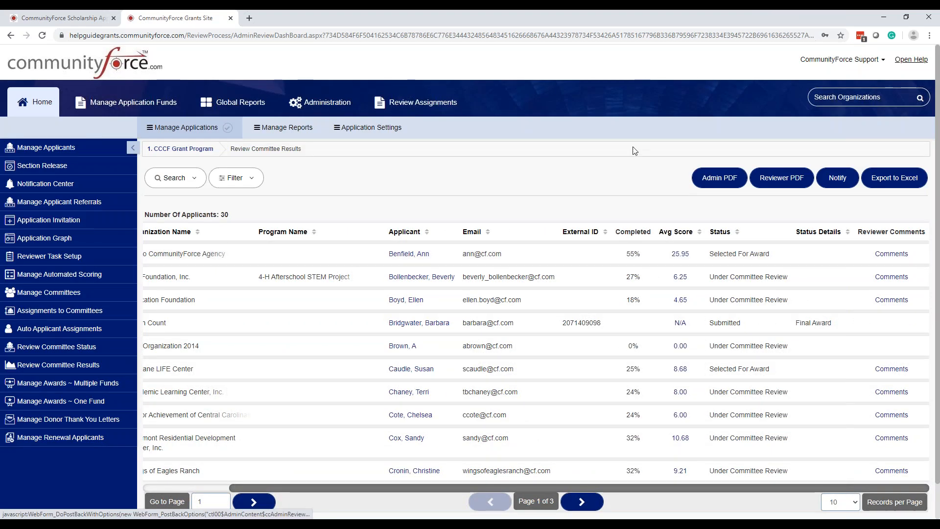
{"action": "left_click", "coordinate": [69, 368]}
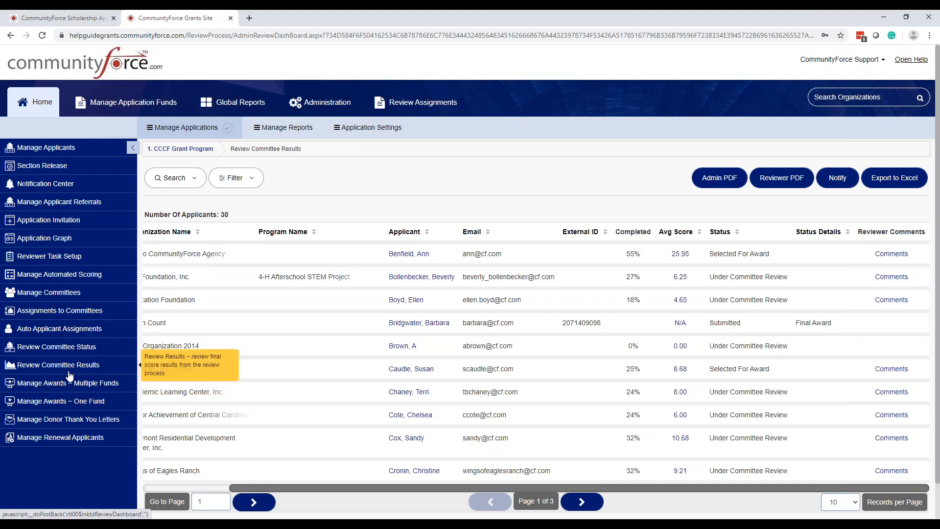
Step: Switch to the CommunityForce Scholarship site and open the Automated Scoring Report for the multiple-funds form
{"action": "left_click", "coordinate": [293, 129]}
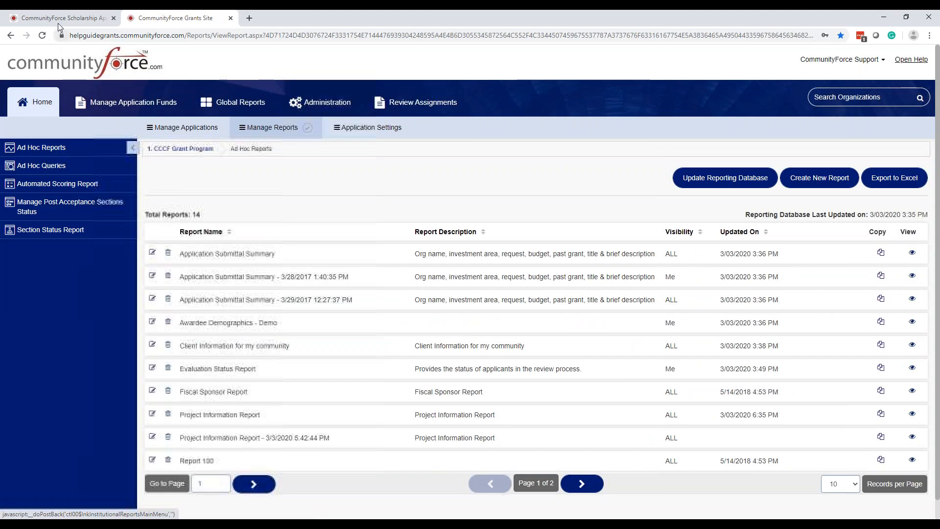
{"action": "left_click", "coordinate": [58, 22]}
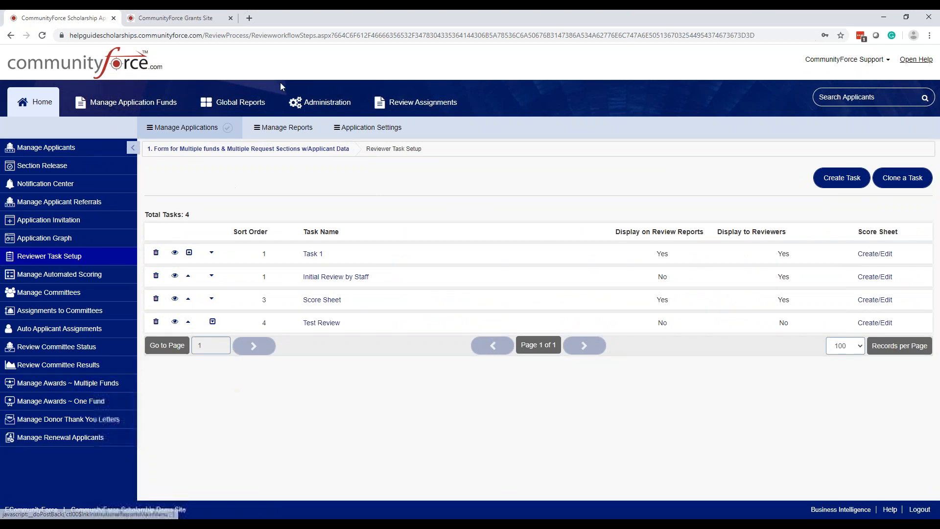
{"action": "left_click", "coordinate": [287, 128]}
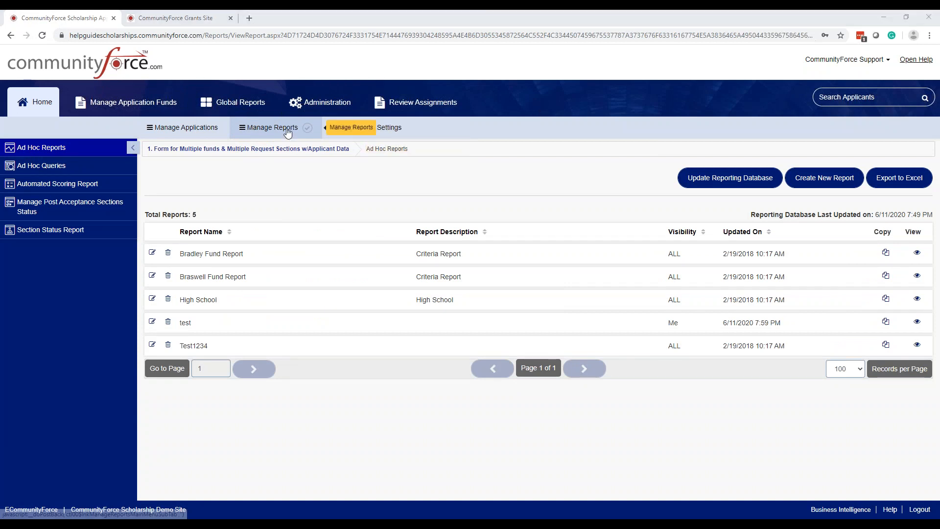
{"action": "left_click", "coordinate": [72, 186]}
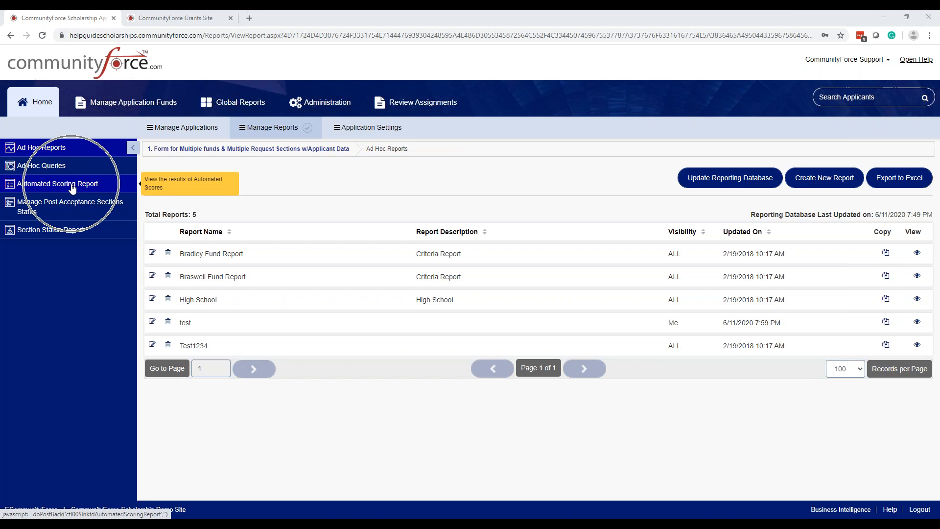
{"action": "triple_click", "coordinate": [72, 186]}
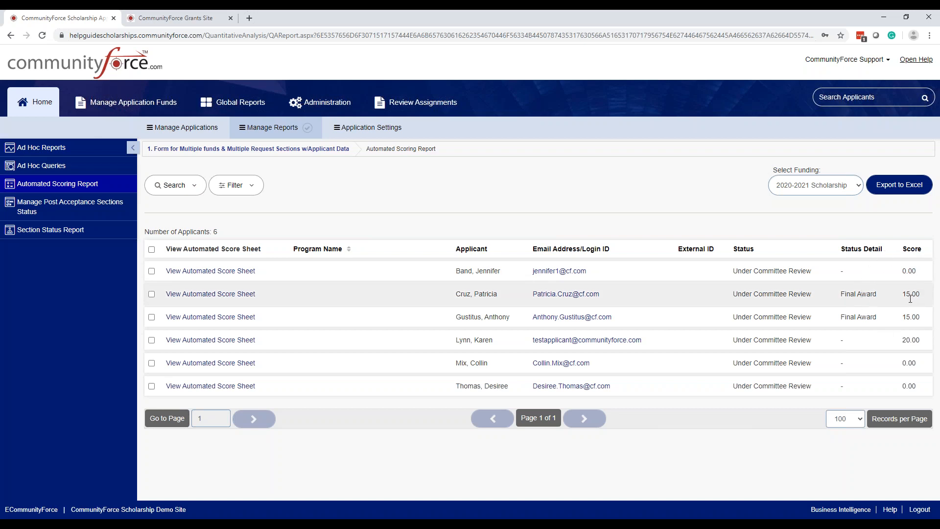
Step: Examine the applicants' automated scores and the available funding choices, leaving the 2020-2021 Scholarship selected
{"action": "key", "text": "ctrl"}
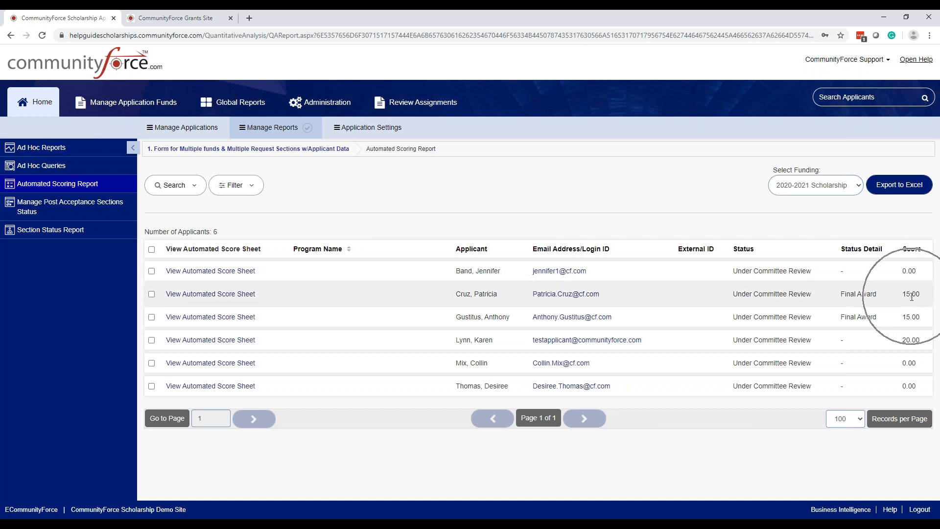
{"action": "key", "text": "ctrl"}
{"action": "key", "text": "ctrl"}
{"action": "key", "text": "ctrl"}
{"action": "key", "text": "ctrl"}
{"action": "key", "text": "ctrl"}
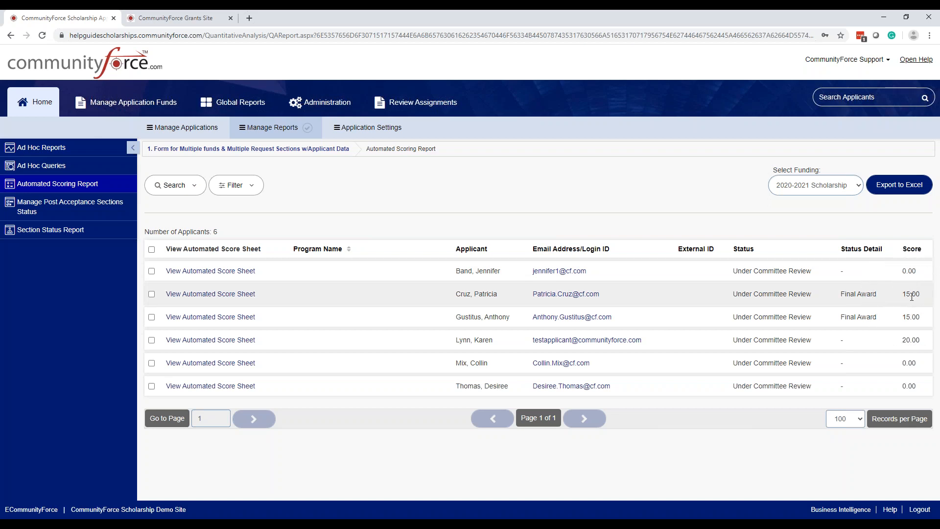
{"action": "left_click", "coordinate": [857, 186]}
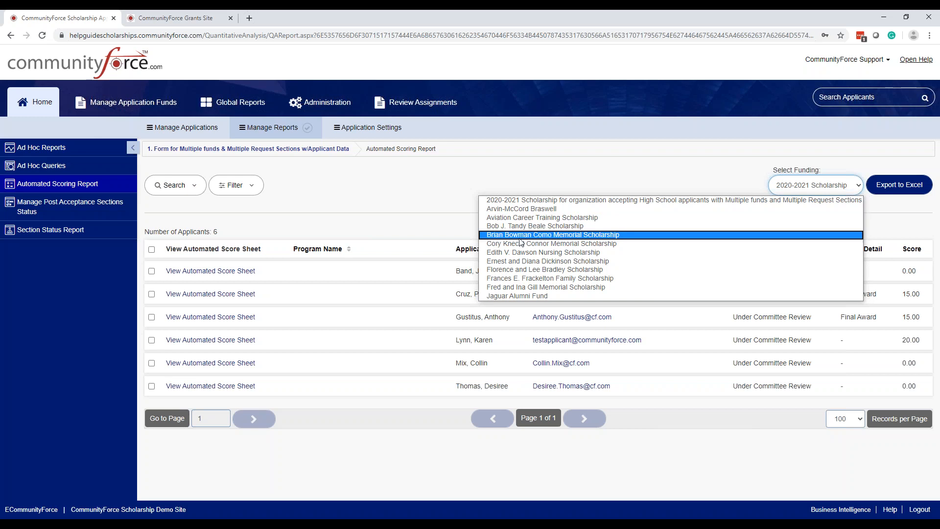
{"action": "left_click", "coordinate": [565, 172]}
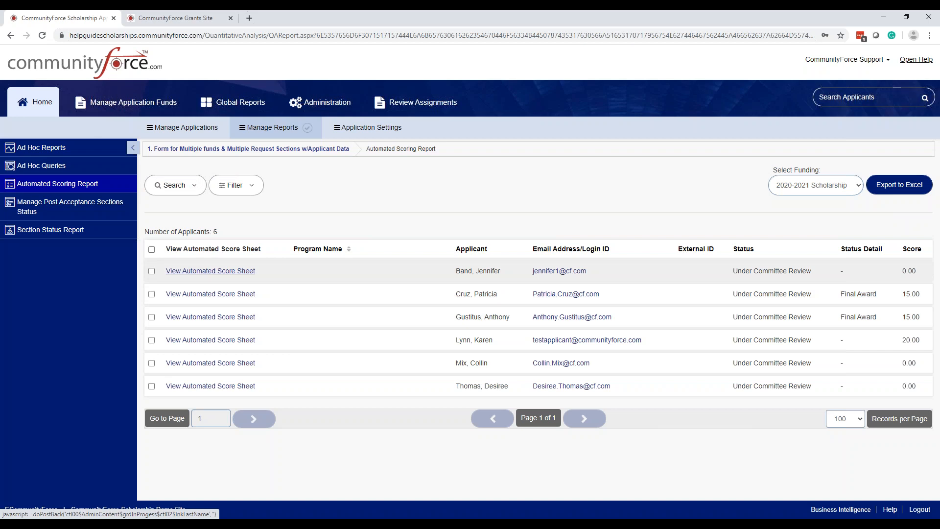
Step: View the second listed applicant's automated score sheet, inspect the question, answer and score, and return to the Automated Scoring Report
{"action": "left_click", "coordinate": [188, 271]}
{"action": "left_click", "coordinate": [186, 296]}
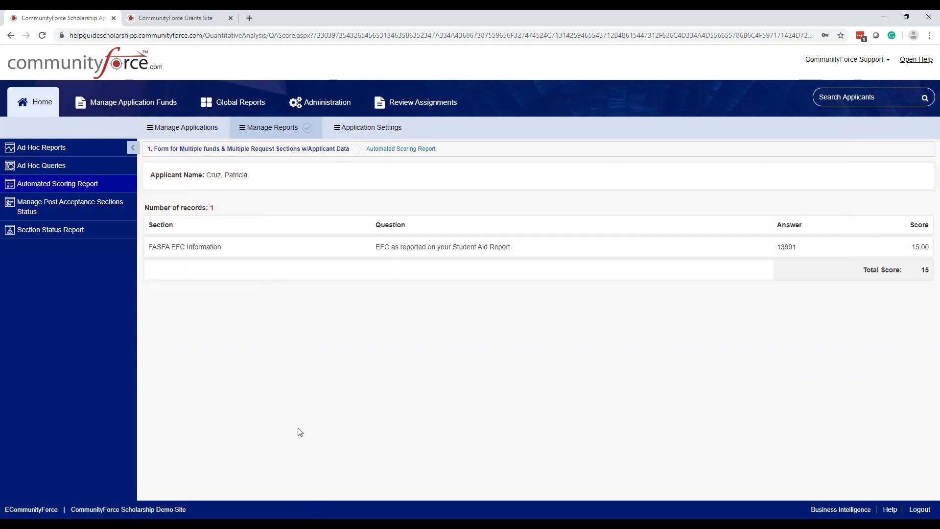
{"action": "left_click", "coordinate": [399, 245]}
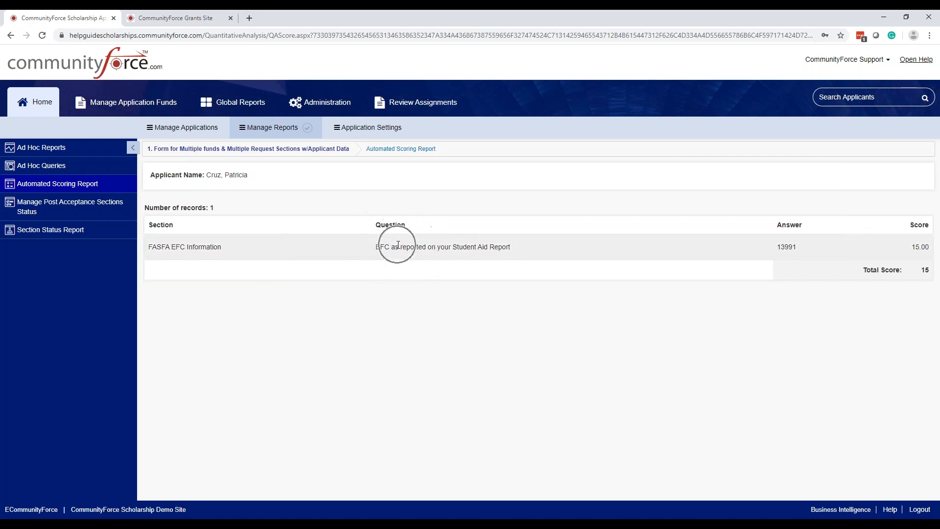
{"action": "left_click", "coordinate": [398, 245]}
{"action": "left_click", "coordinate": [398, 245]}
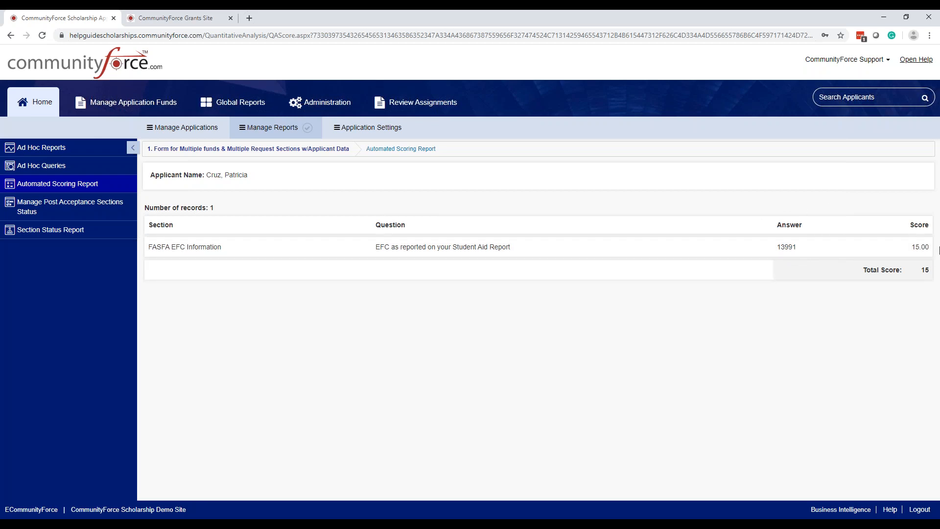
{"action": "left_click", "coordinate": [921, 247]}
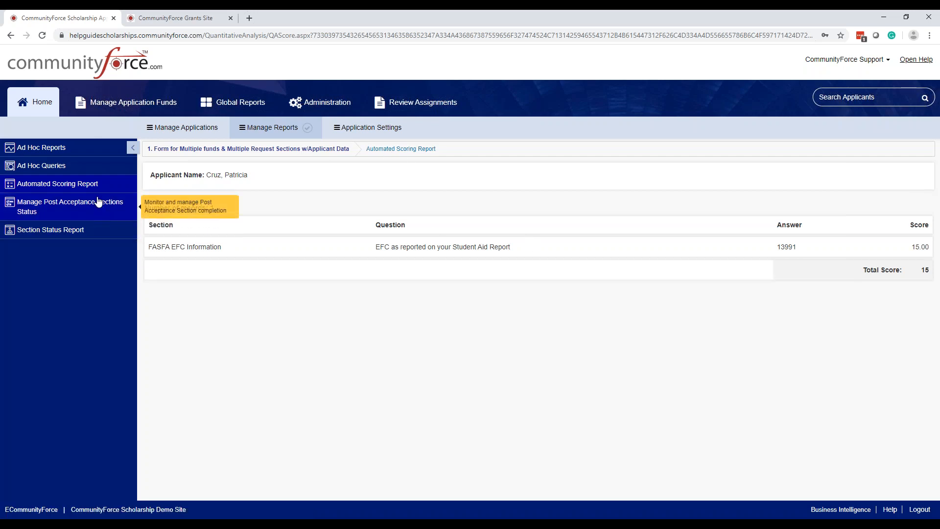
{"action": "left_click", "coordinate": [393, 151]}
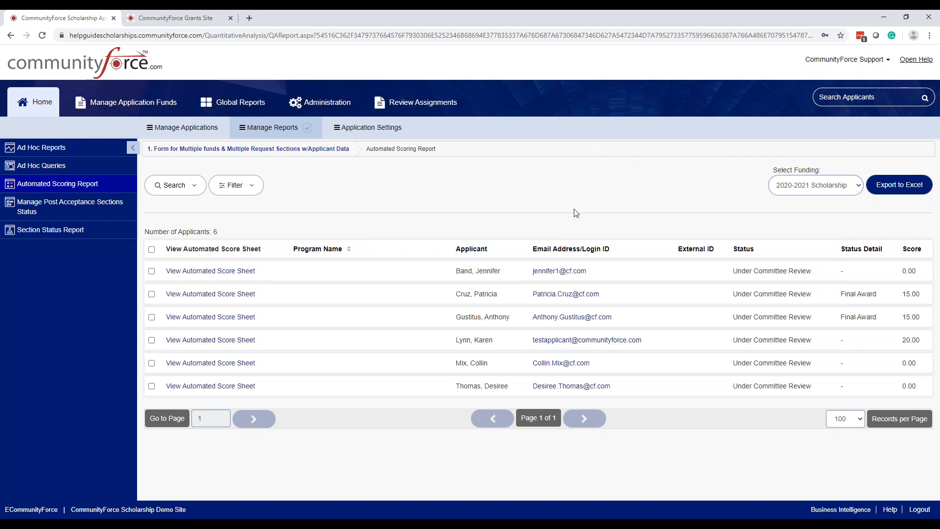
Step: Open the Ad Hoc Reports list and read the description of the Ad Hoc Queries option
{"action": "left_click", "coordinate": [253, 129]}
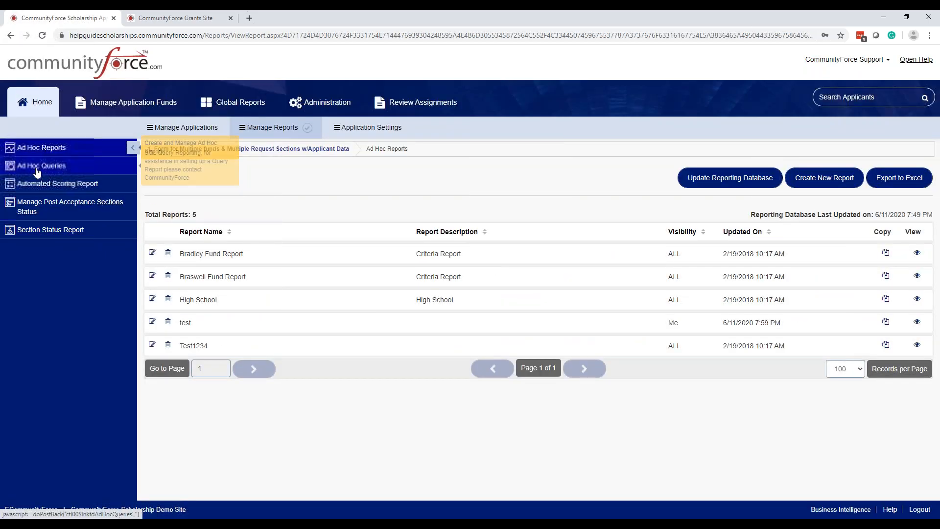
{"action": "left_click", "coordinate": [39, 167]}
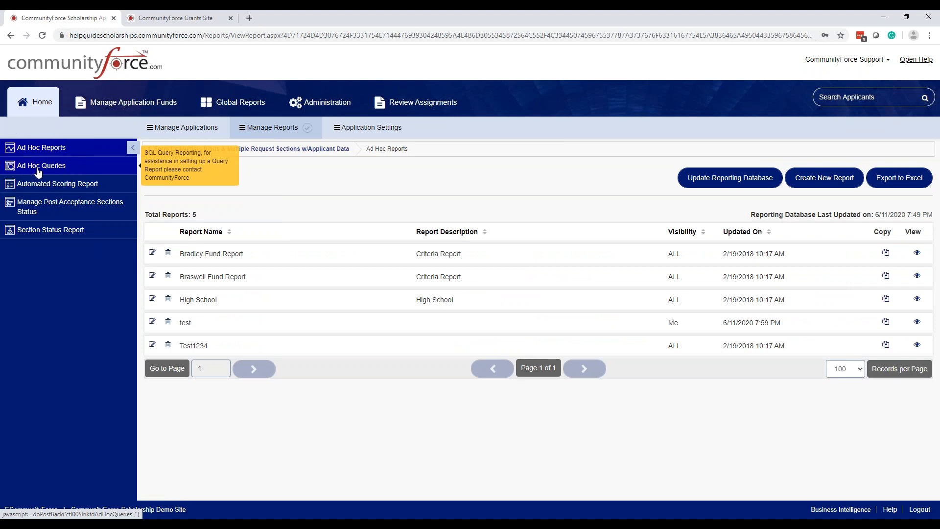
{"action": "left_click", "coordinate": [38, 169]}
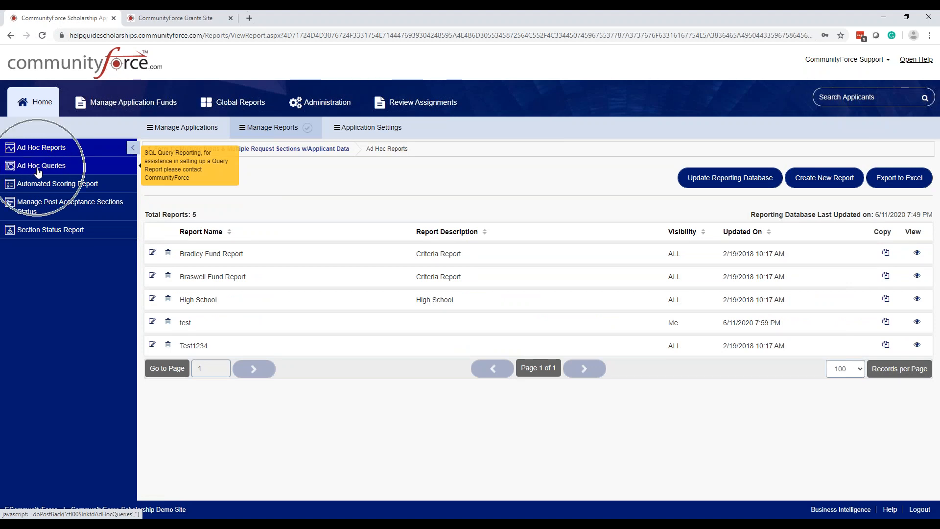
{"action": "left_click", "coordinate": [38, 169]}
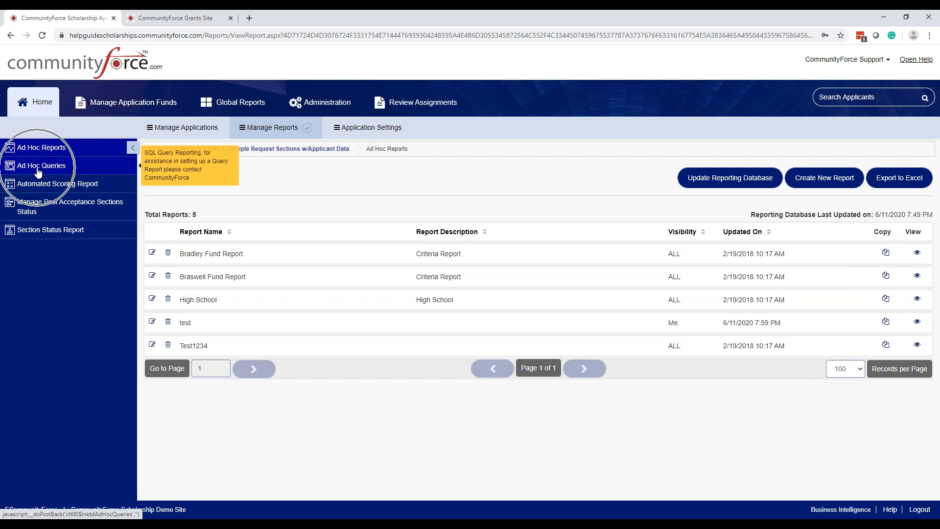
{"action": "left_click", "coordinate": [36, 169]}
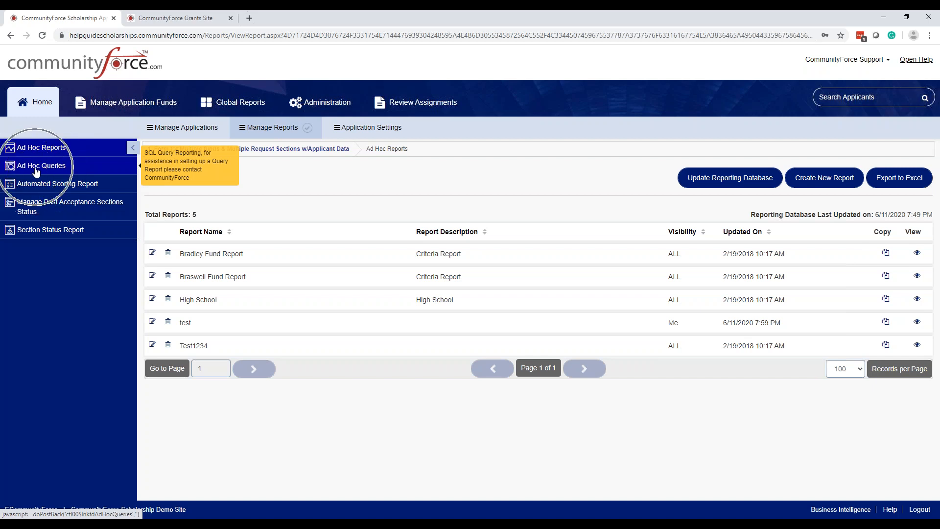
{"action": "left_click", "coordinate": [36, 169]}
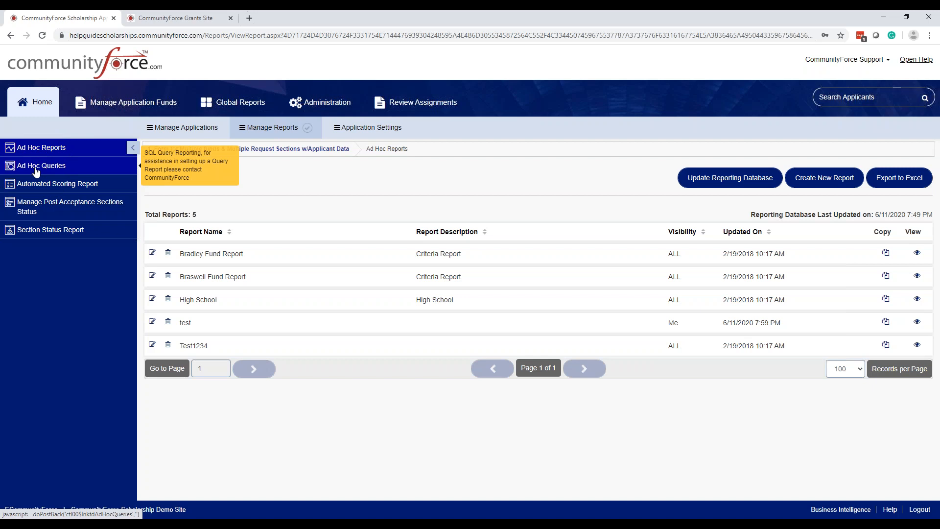
{"action": "left_click", "coordinate": [36, 169]}
{"action": "left_click", "coordinate": [35, 169]}
{"action": "left_click", "coordinate": [54, 152]}
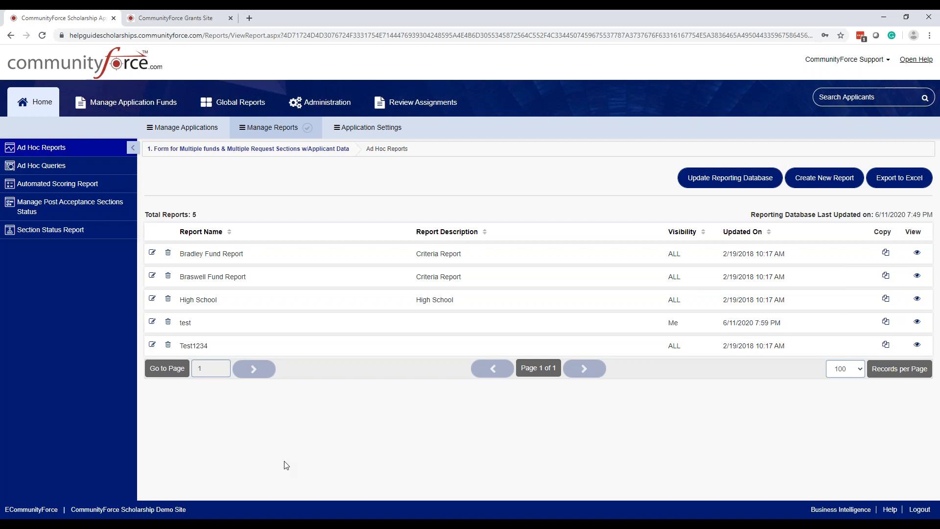
{"action": "left_click", "coordinate": [76, 150]}
Step: Start a new ad hoc report named "Scoring Report" with the description "Report on Scoring Tasks"
{"action": "left_click", "coordinate": [816, 179]}
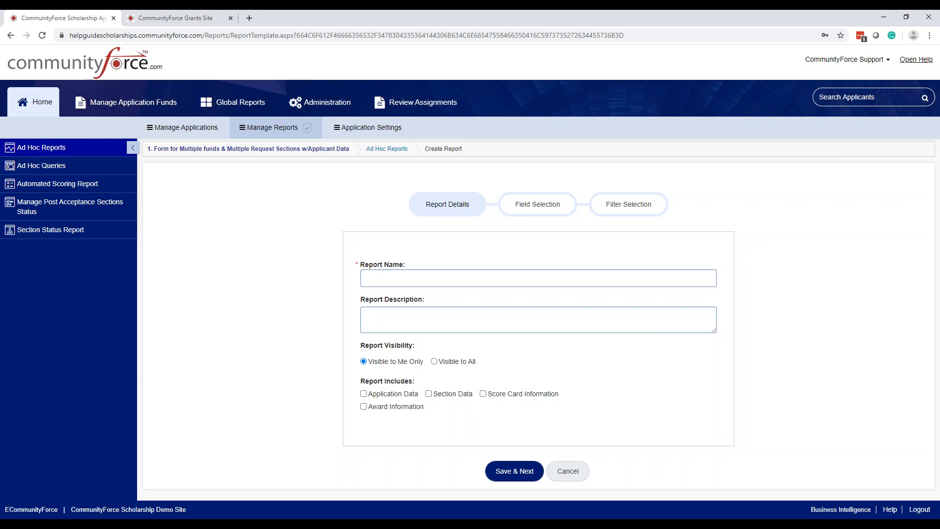
{"action": "left_click", "coordinate": [561, 278]}
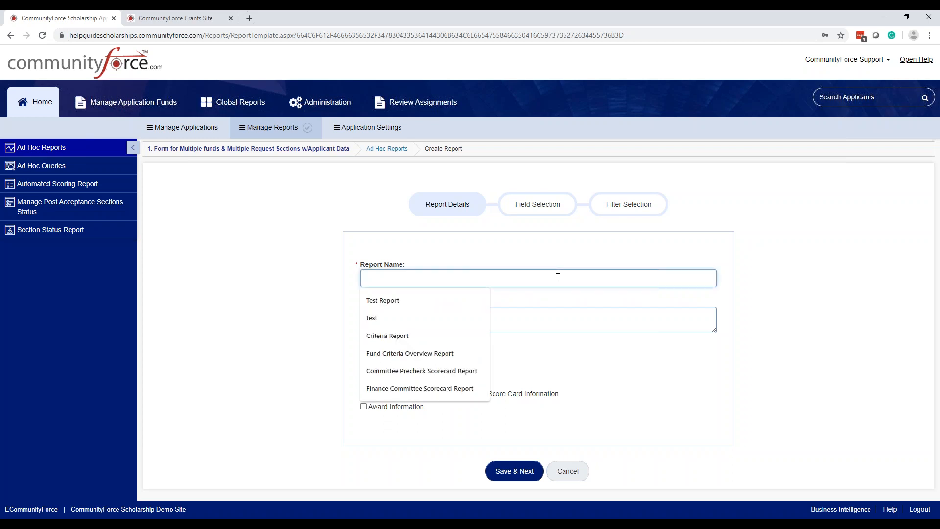
{"action": "type", "text": "Scoring R"}
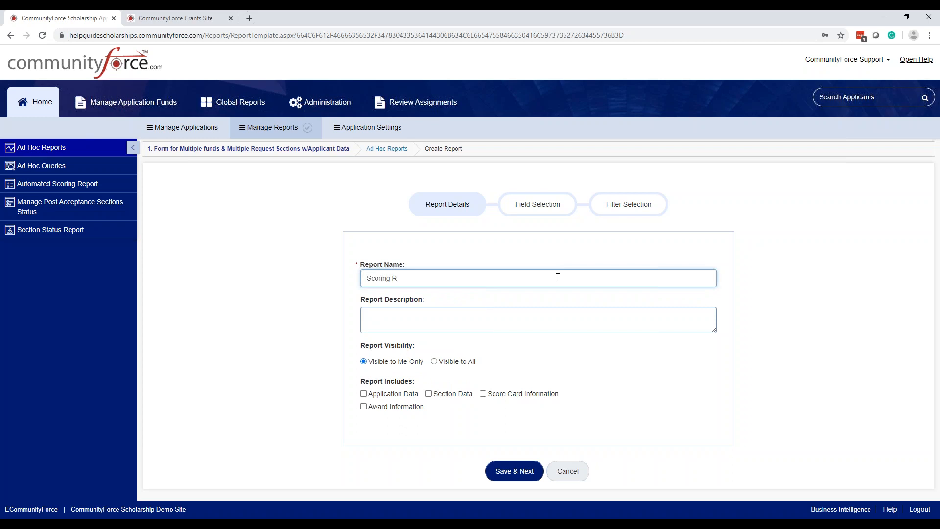
{"action": "type", "text": "eport"}
{"action": "left_click", "coordinate": [556, 313]}
{"action": "type", "text": "Report"}
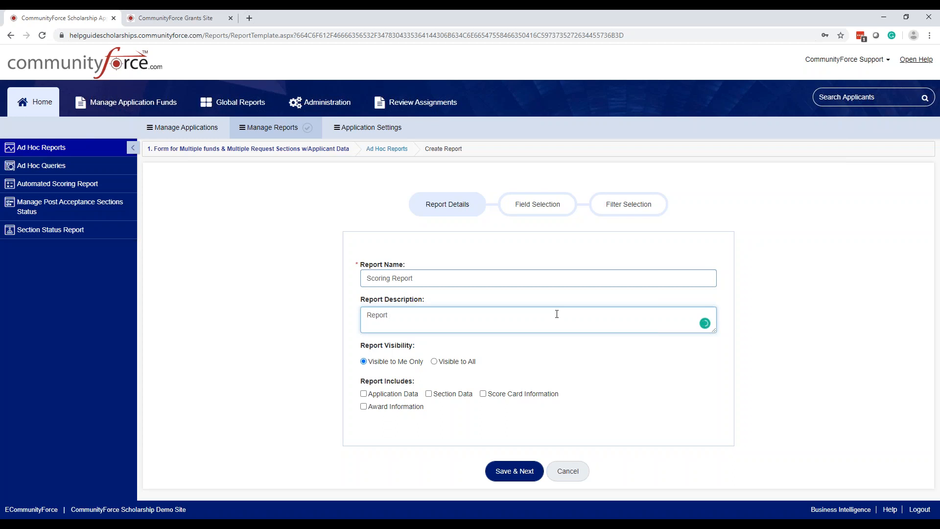
{"action": "type", "text": " on Scoring Tasks"}
Step: Examine the new report's visibility options, Visible to Me Only and Visible to All
{"action": "left_click", "coordinate": [446, 362]}
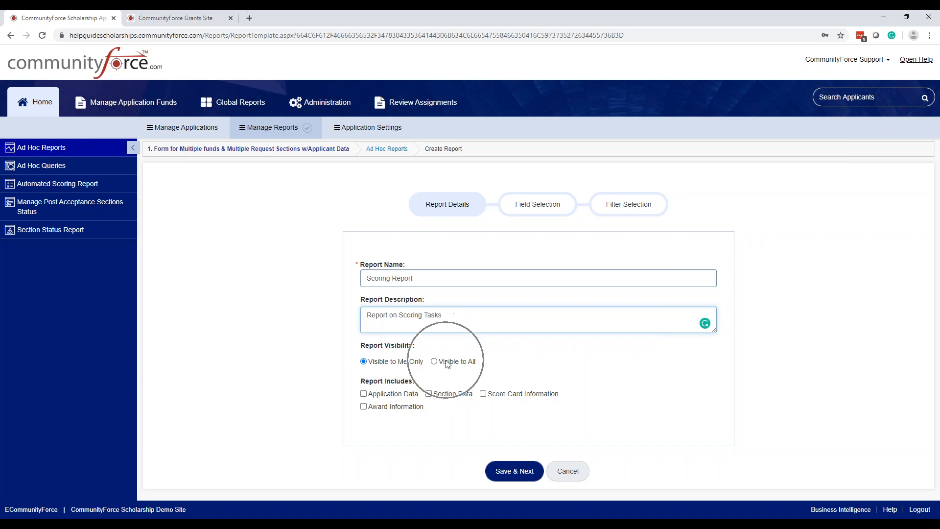
{"action": "left_click", "coordinate": [447, 363]}
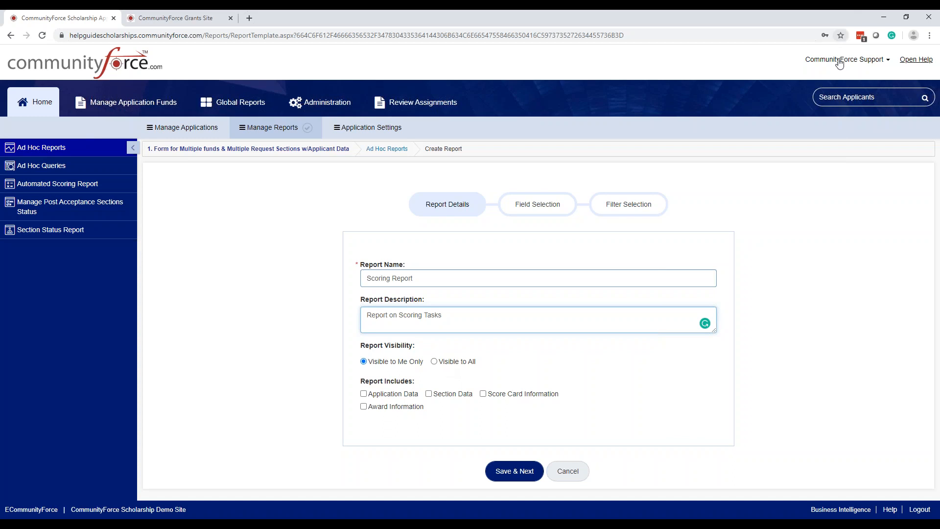
{"action": "left_click", "coordinate": [400, 371]}
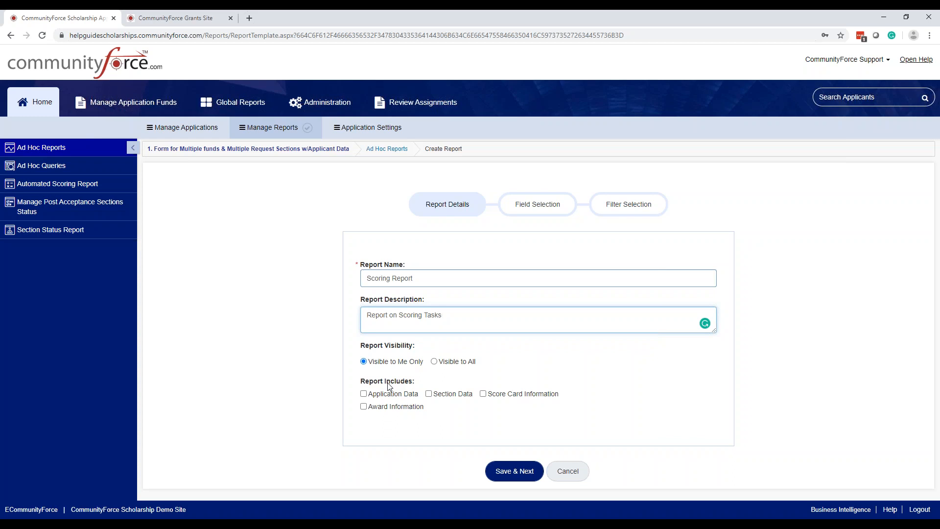
Step: Include Application Data, Section Data and Score Card Information in the report, and save to continue to field selection
{"action": "left_click", "coordinate": [364, 395]}
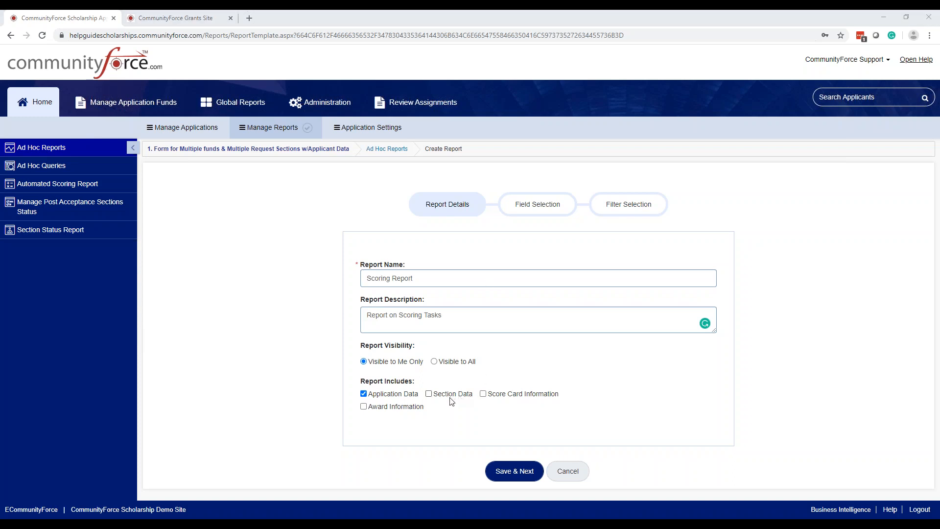
{"action": "left_click", "coordinate": [429, 394]}
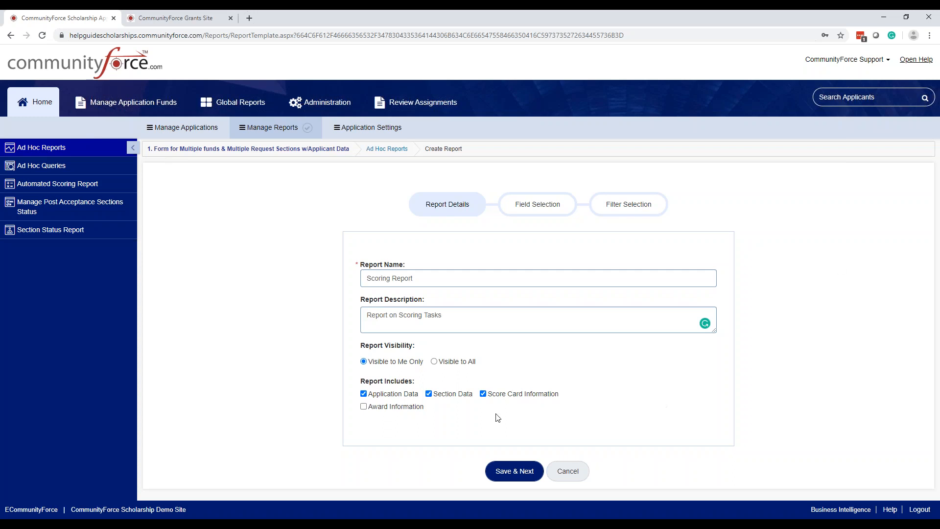
{"action": "key", "text": "ctrl"}
{"action": "left_click", "coordinate": [513, 471]}
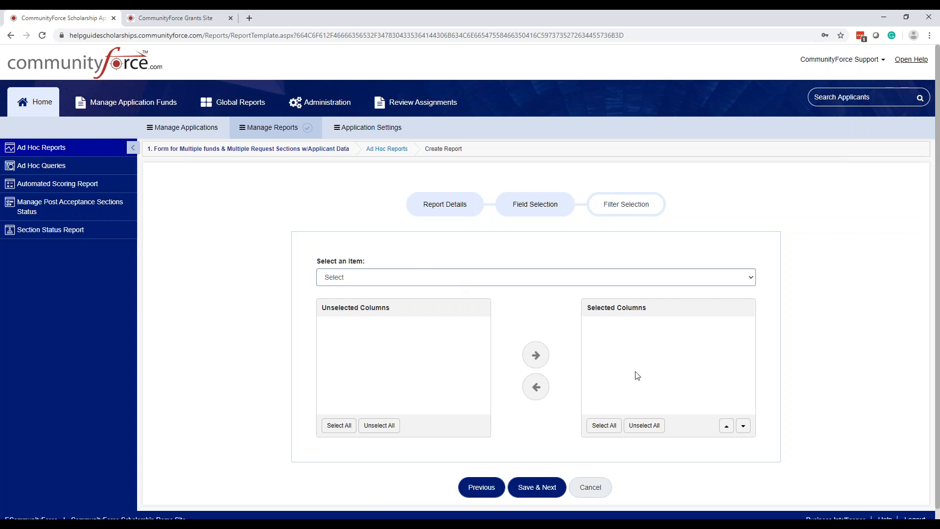
Step: Add the Status column from Application Data to the report's selected columns
{"action": "scroll", "coordinate": [603, 367], "scroll_direction": "down", "scroll_amount": 1}
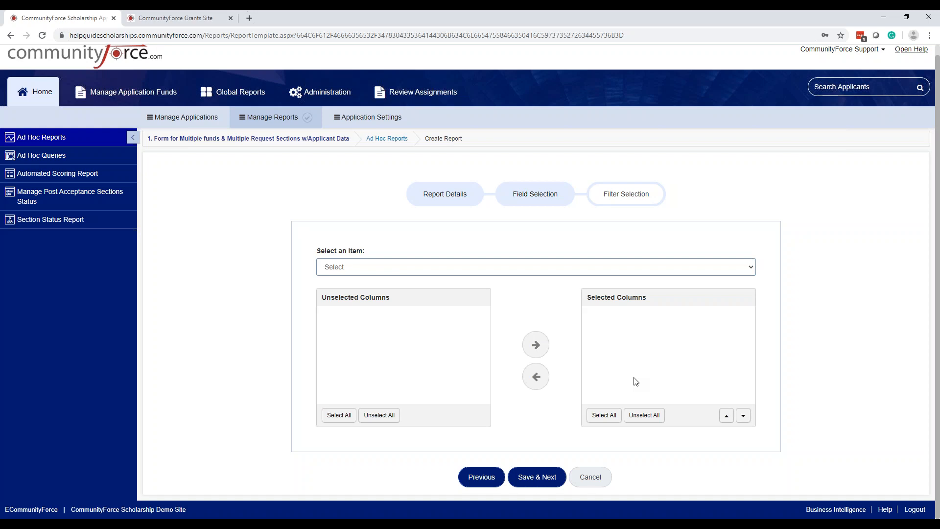
{"action": "left_click", "coordinate": [538, 268]}
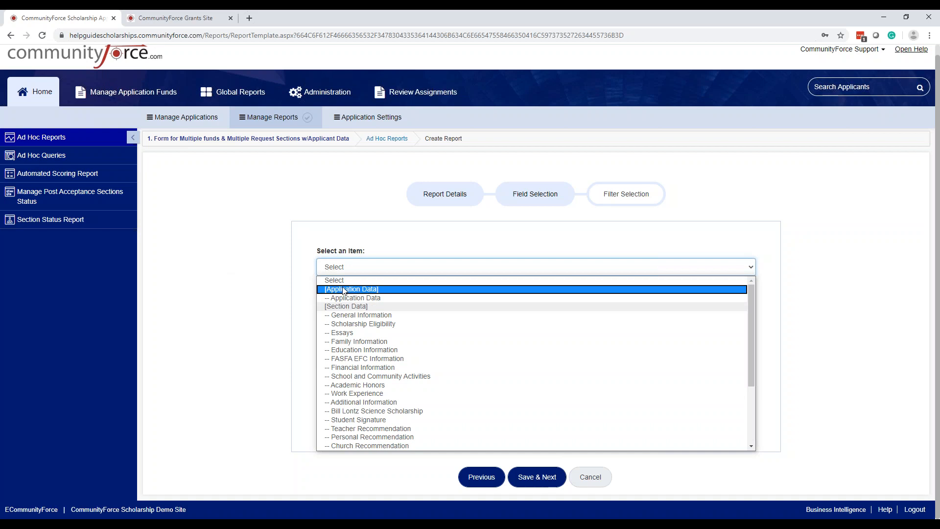
{"action": "scroll", "coordinate": [342, 310], "scroll_direction": "down", "scroll_amount": 3}
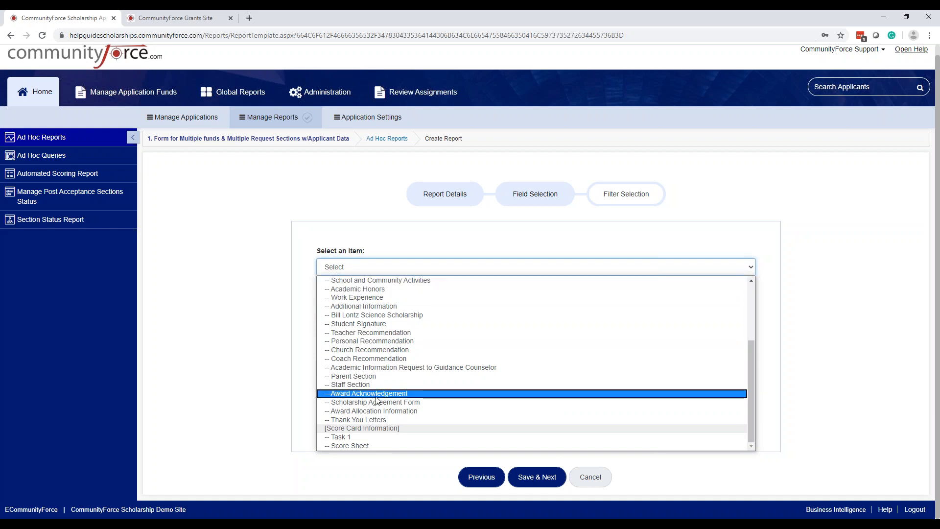
{"action": "scroll", "coordinate": [402, 318], "scroll_direction": "up", "scroll_amount": 3}
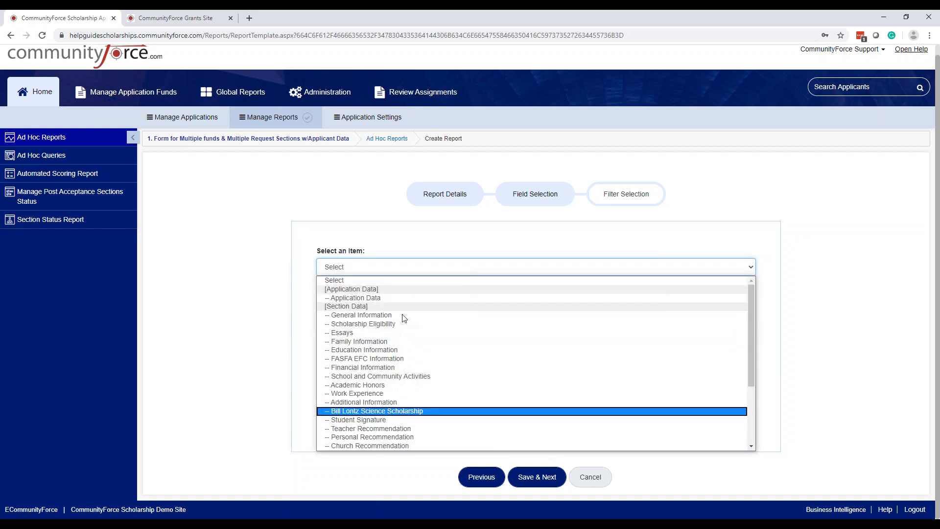
{"action": "left_click", "coordinate": [375, 299]}
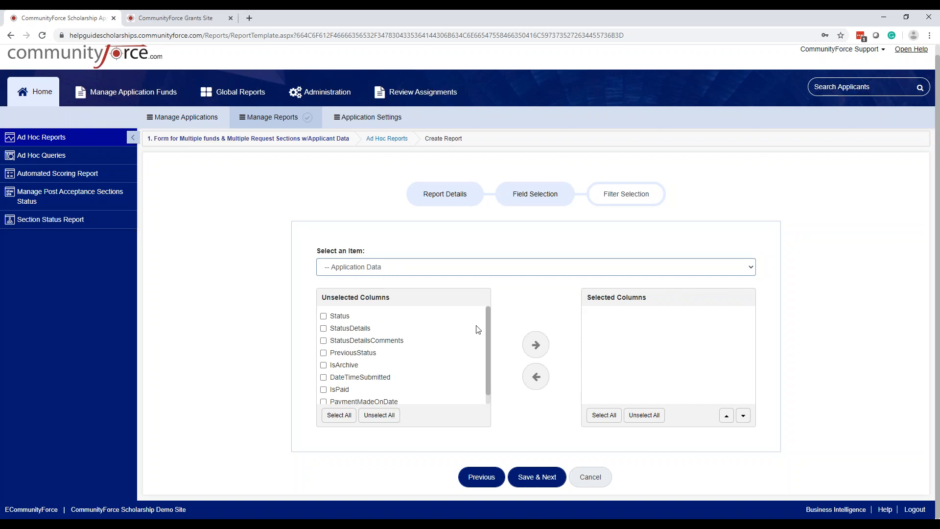
{"action": "mouse_move", "coordinate": [487, 315]}
{"action": "left_mouse_down"}
{"action": "mouse_move", "coordinate": [492, 356]}
{"action": "mouse_move", "coordinate": [490, 312]}
{"action": "left_mouse_up"}
{"action": "left_click", "coordinate": [330, 317]}
{"action": "left_click", "coordinate": [538, 346]}
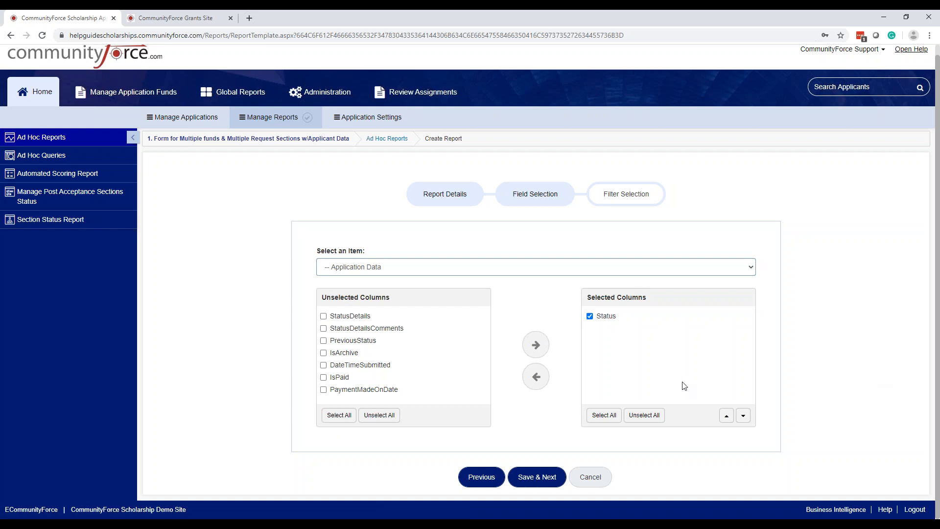
Step: Add First Name, Middle Initial, Last Name and Secondary email from General Information to the selected columns
{"action": "left_click", "coordinate": [562, 272]}
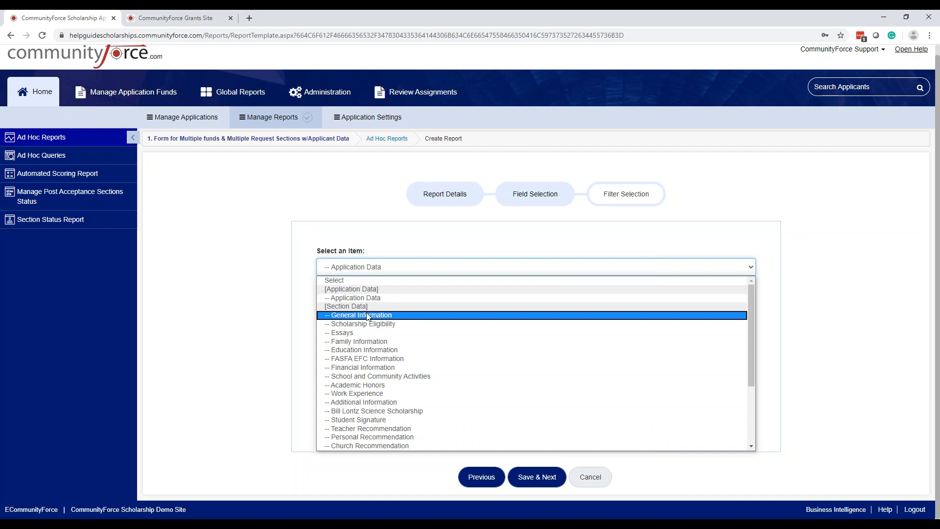
{"action": "left_click", "coordinate": [369, 316]}
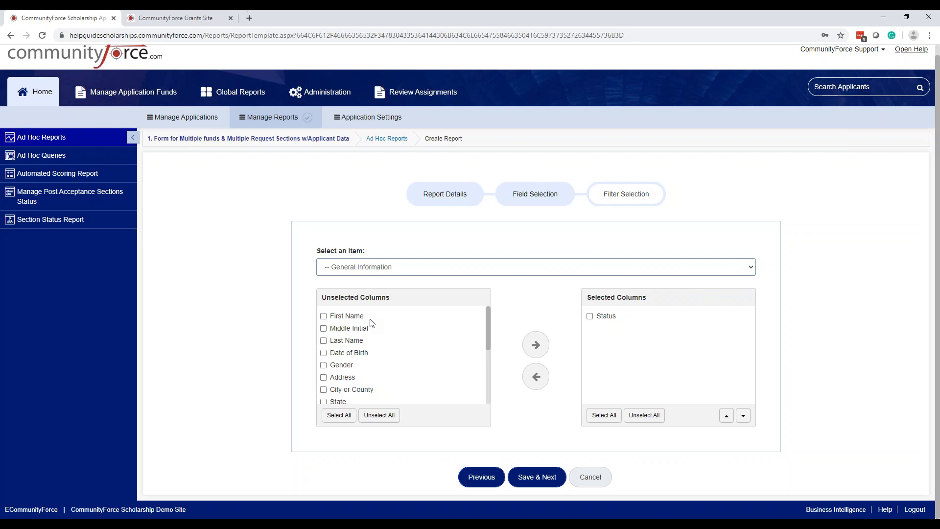
{"action": "scroll", "coordinate": [395, 336], "scroll_direction": "down", "scroll_amount": 5}
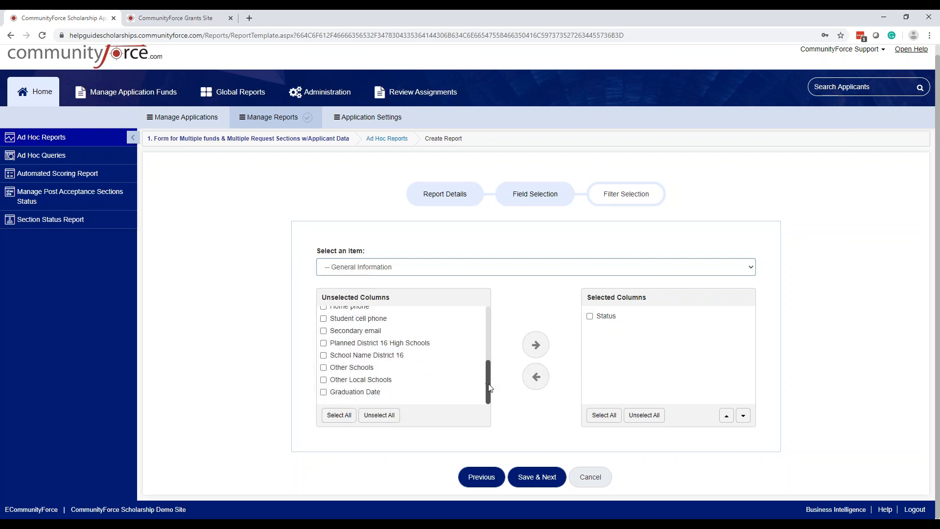
{"action": "left_click_drag", "start_coordinate": [487, 384], "coordinate": [493, 328]}
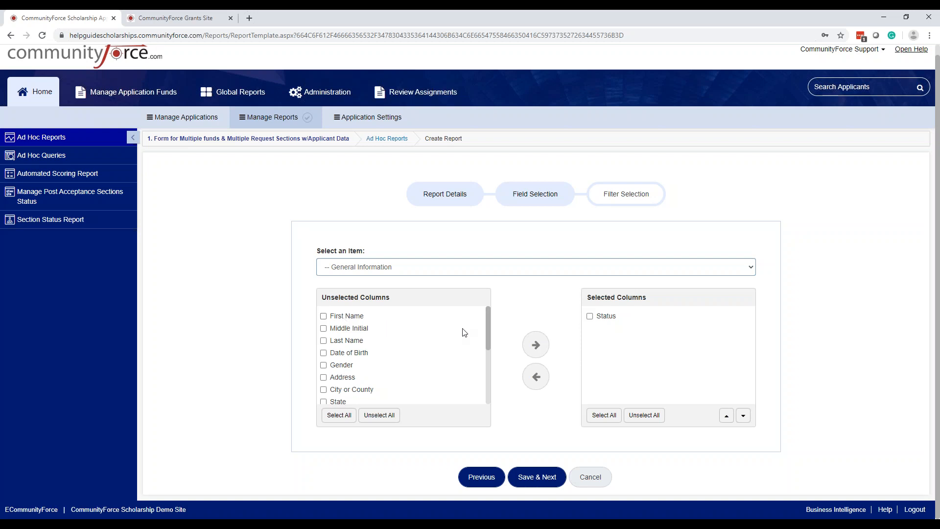
{"action": "mouse_move", "coordinate": [487, 319]}
{"action": "left_mouse_down"}
{"action": "mouse_move", "coordinate": [492, 343]}
{"action": "mouse_move", "coordinate": [485, 313]}
{"action": "left_mouse_up"}
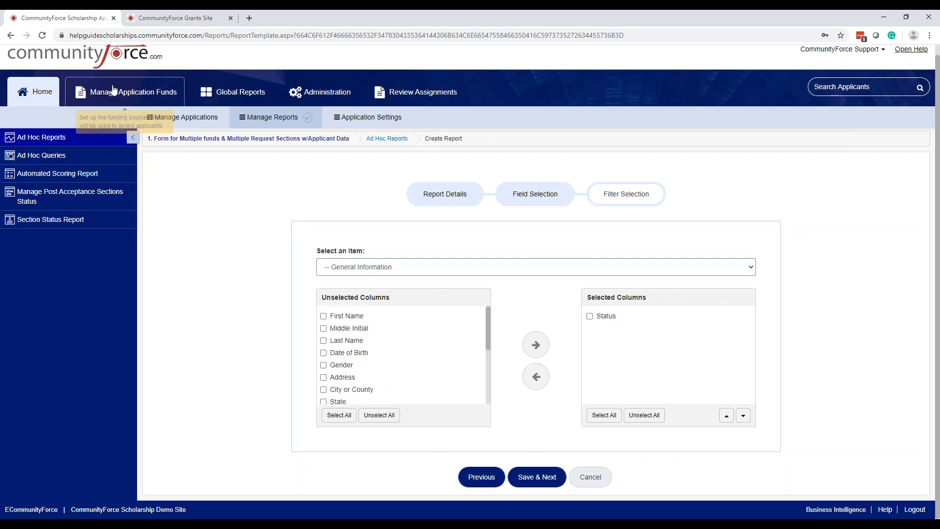
{"action": "left_click", "coordinate": [323, 316]}
{"action": "left_click", "coordinate": [323, 328]}
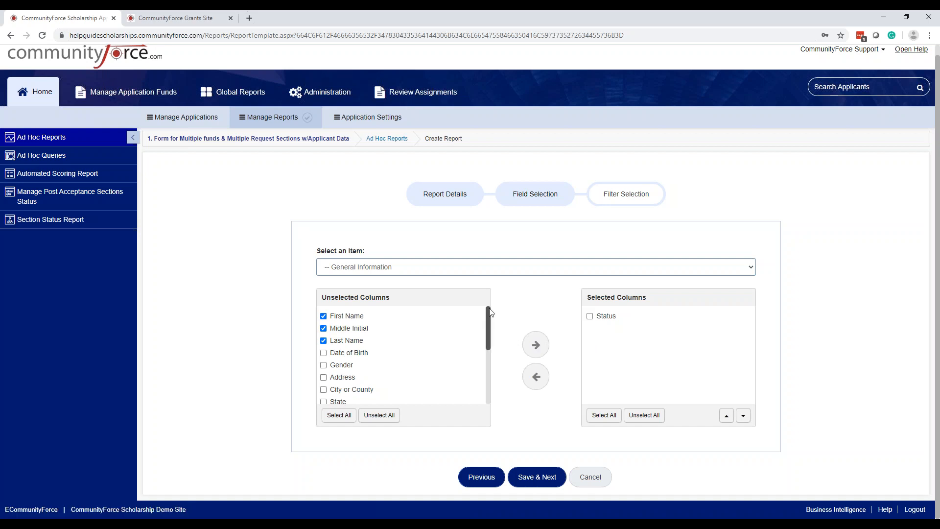
{"action": "left_click_drag", "start_coordinate": [490, 317], "coordinate": [514, 399]}
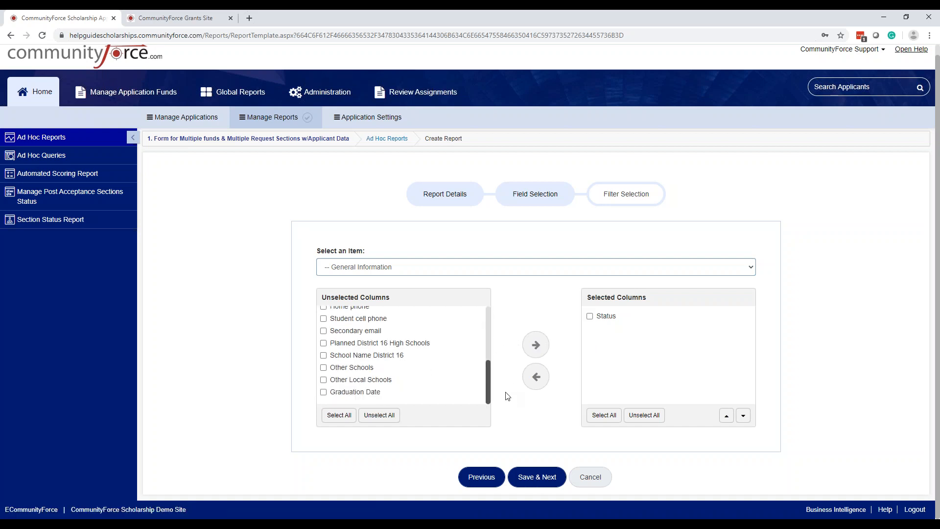
{"action": "left_click_drag", "start_coordinate": [493, 347], "coordinate": [490, 384]}
{"action": "left_click", "coordinate": [366, 334]}
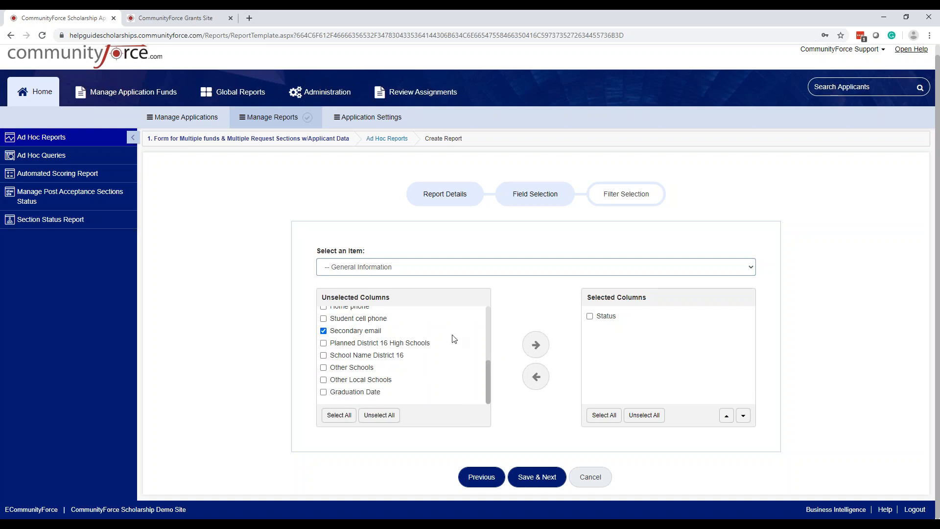
{"action": "left_click", "coordinate": [536, 349]}
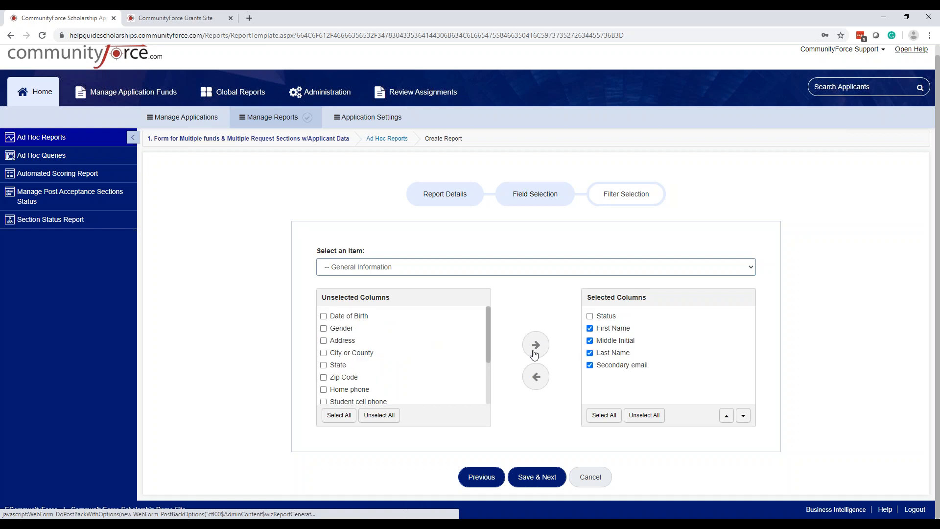
Step: Add BealeScholarshipQ1, Beale Scholarship Essay and Bradley Scholarship Essay from the Essays section to the selected columns
{"action": "left_click", "coordinate": [481, 267]}
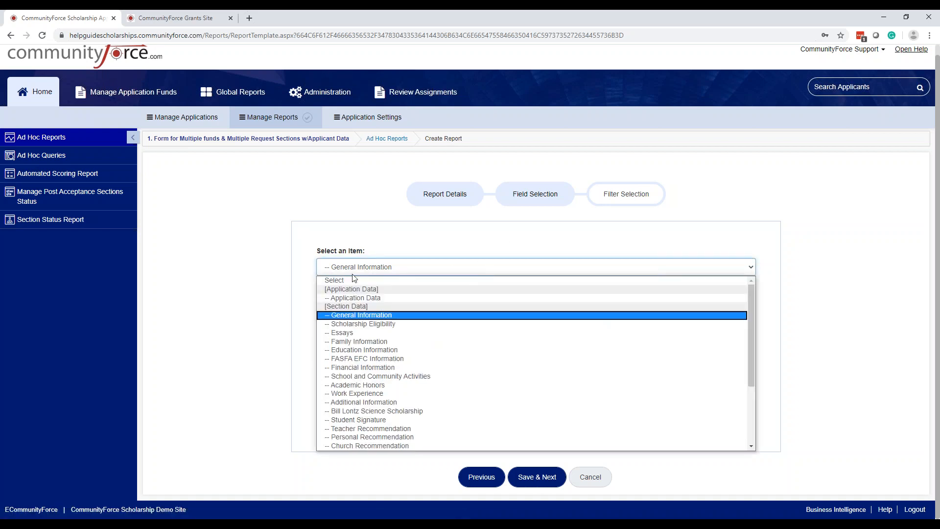
{"action": "left_click", "coordinate": [358, 333]}
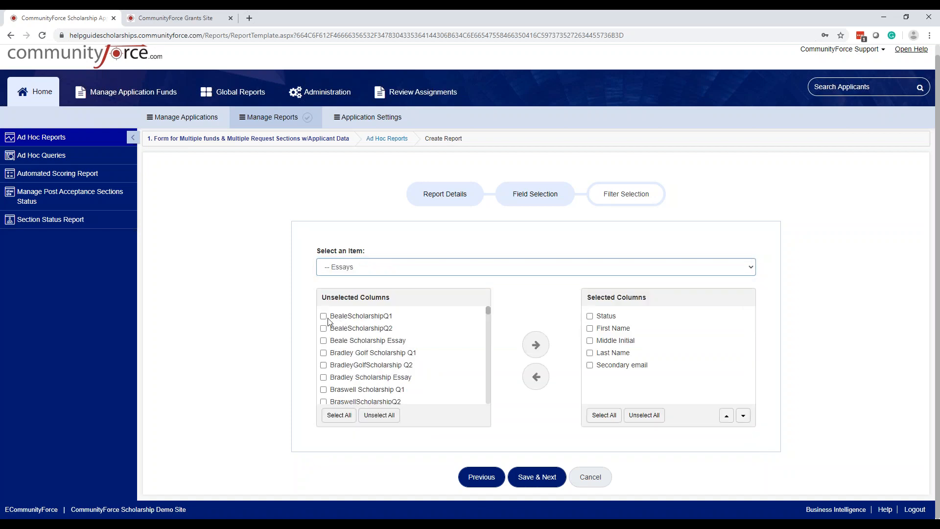
{"action": "left_click", "coordinate": [324, 317]}
{"action": "left_click", "coordinate": [324, 342]}
{"action": "left_click", "coordinate": [536, 354]}
Step: Clear the essay columns' checkmarks and move Last Name up two places, directly above First Name, in the selected columns
{"action": "scroll", "coordinate": [720, 366], "scroll_direction": "down", "scroll_amount": 1}
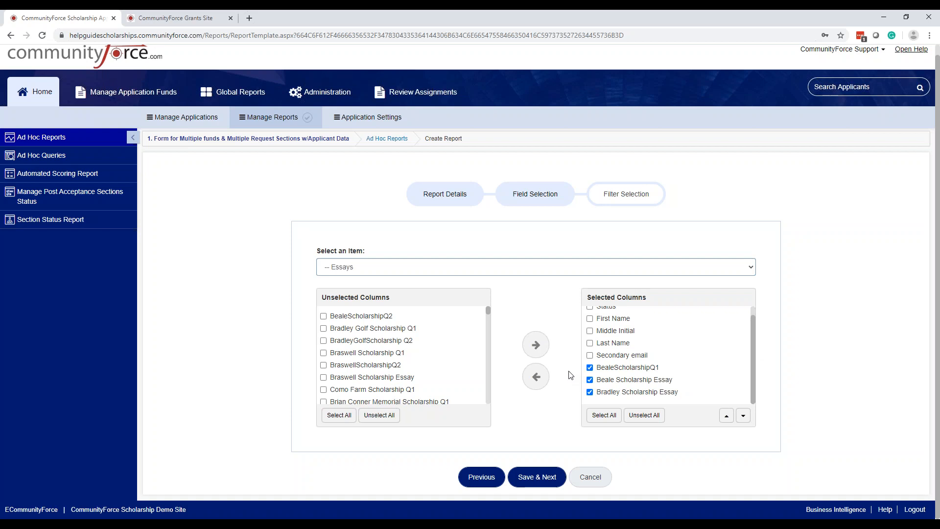
{"action": "left_click", "coordinate": [590, 369]}
{"action": "left_click", "coordinate": [590, 380]}
{"action": "left_click", "coordinate": [590, 393]}
{"action": "scroll", "coordinate": [620, 336], "scroll_direction": "up", "scroll_amount": 1}
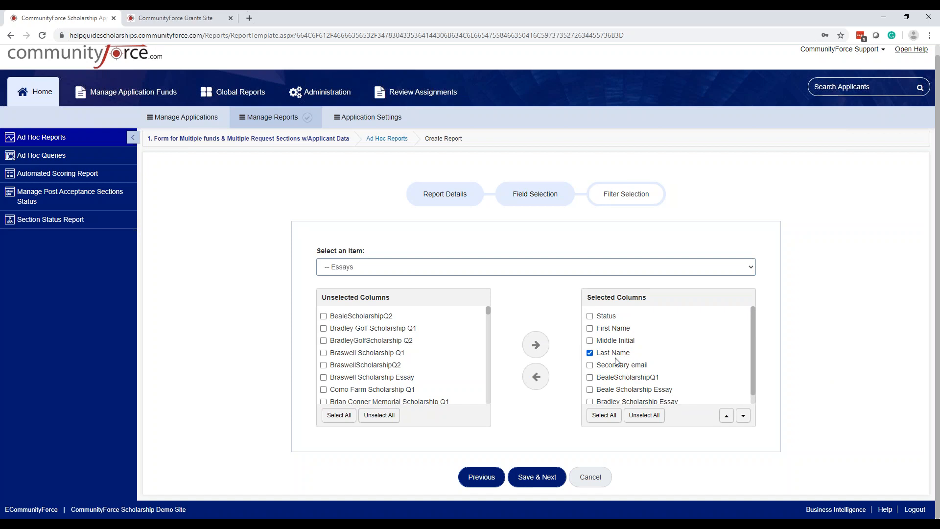
{"action": "left_click", "coordinate": [726, 416]}
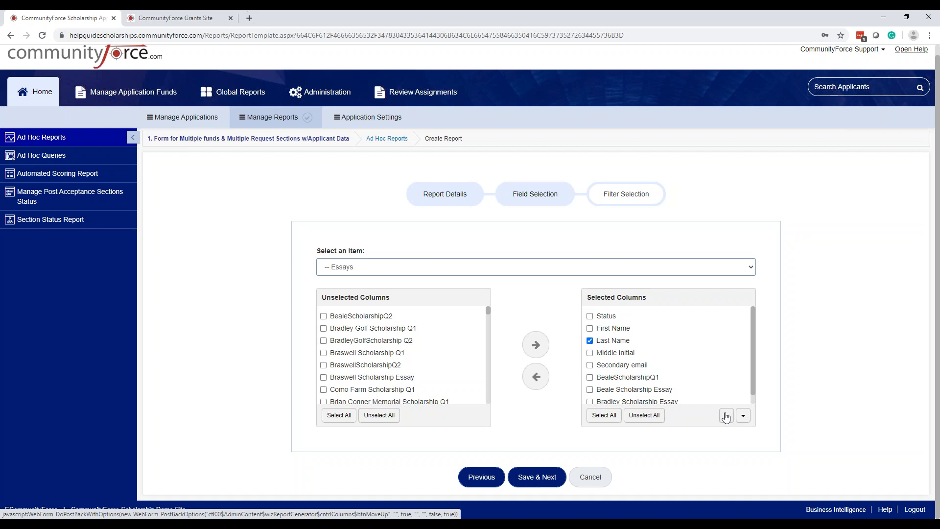
{"action": "left_click", "coordinate": [726, 416]}
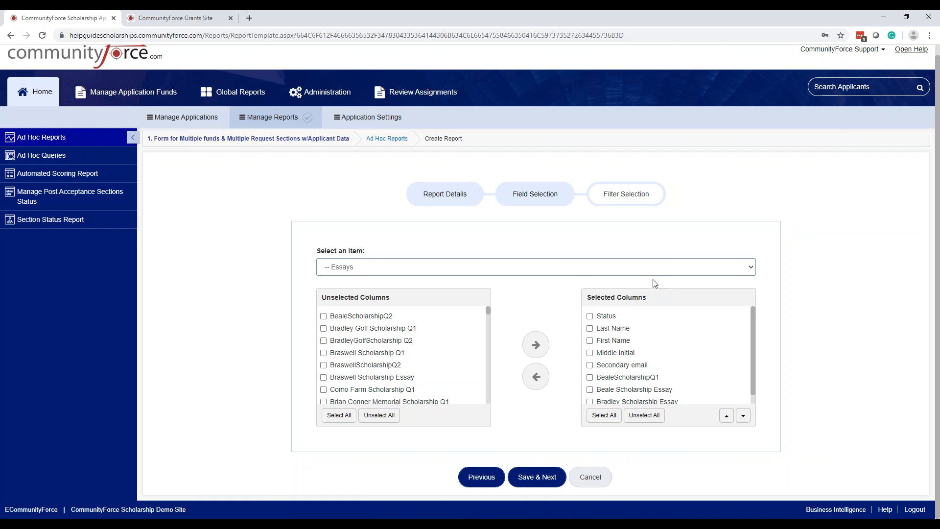
Step: Add all Score Sheet columns from Score Card Information to the selected columns and review the added entries
{"action": "left_click", "coordinate": [632, 269]}
{"action": "scroll", "coordinate": [352, 319], "scroll_direction": "down", "scroll_amount": 3}
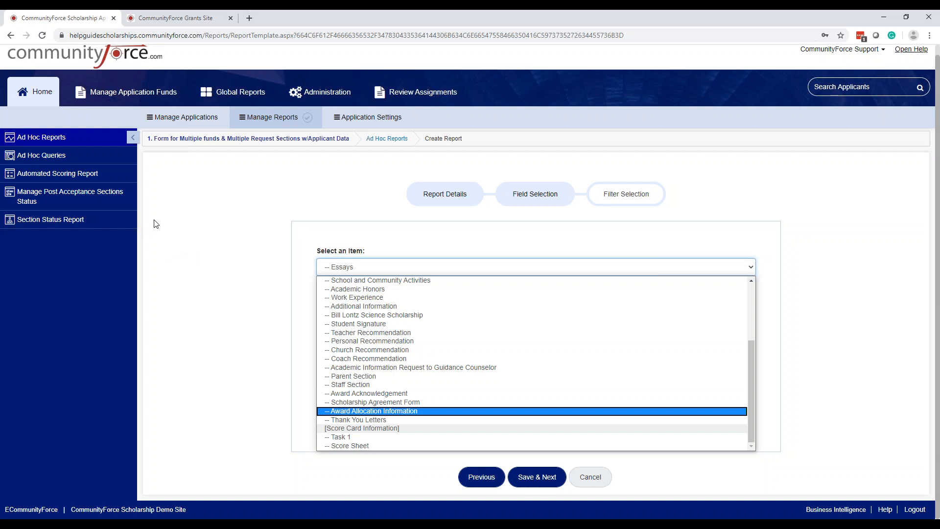
{"action": "left_click", "coordinate": [354, 446]}
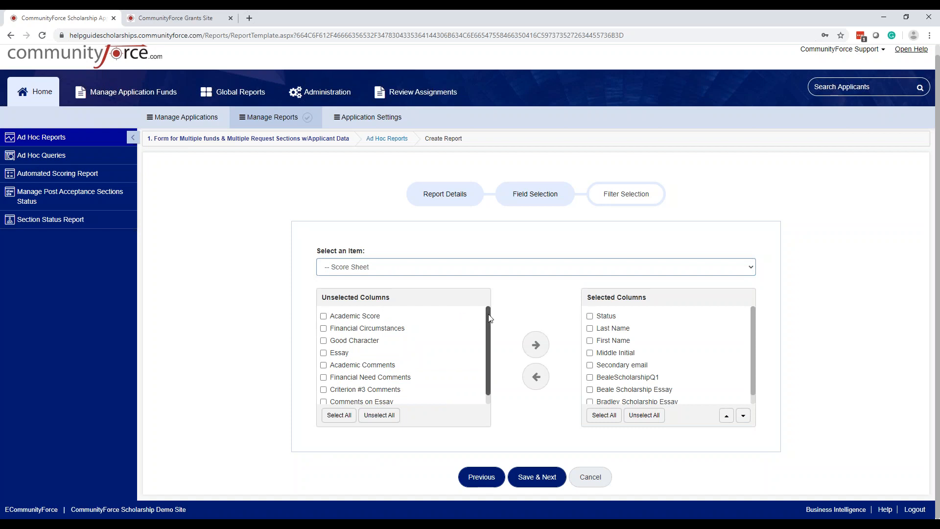
{"action": "scroll", "coordinate": [489, 319], "scroll_direction": "down", "scroll_amount": 1}
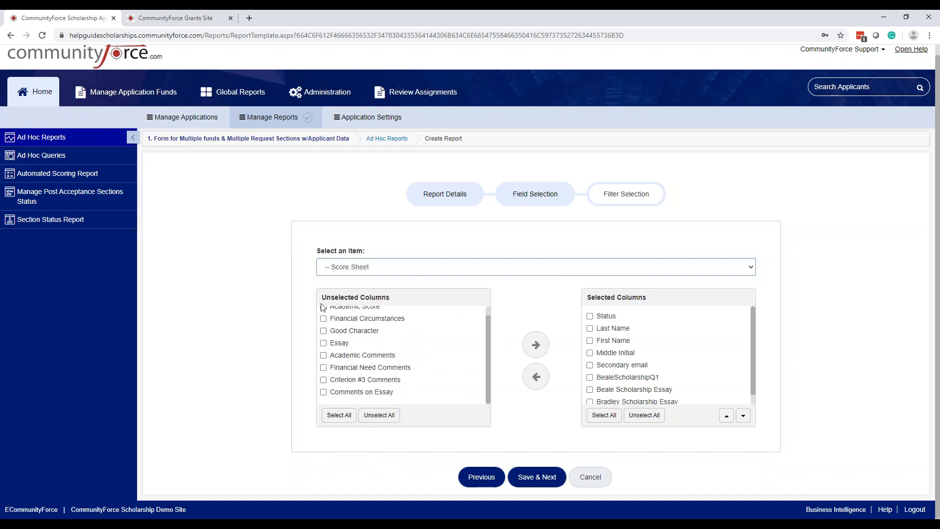
{"action": "scroll", "coordinate": [365, 318], "scroll_direction": "up", "scroll_amount": 1}
{"action": "left_click", "coordinate": [341, 416]}
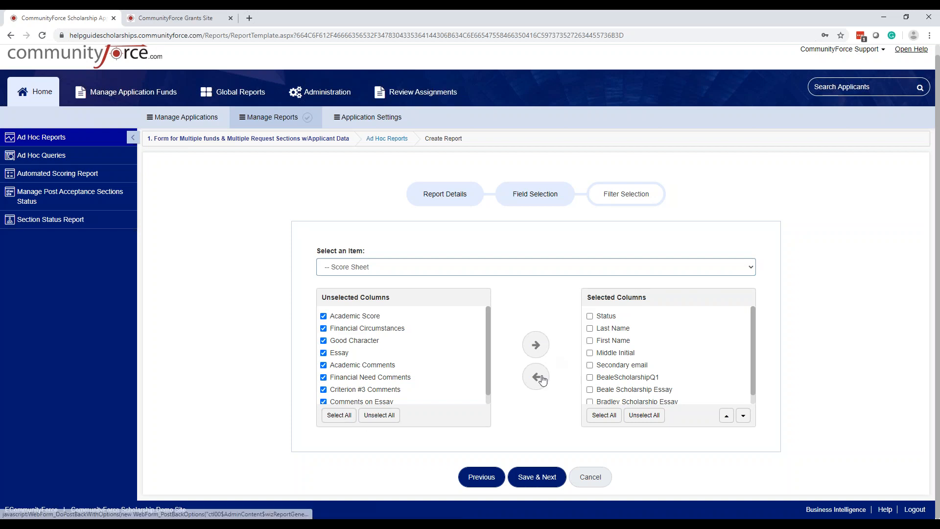
{"action": "left_click", "coordinate": [536, 345]}
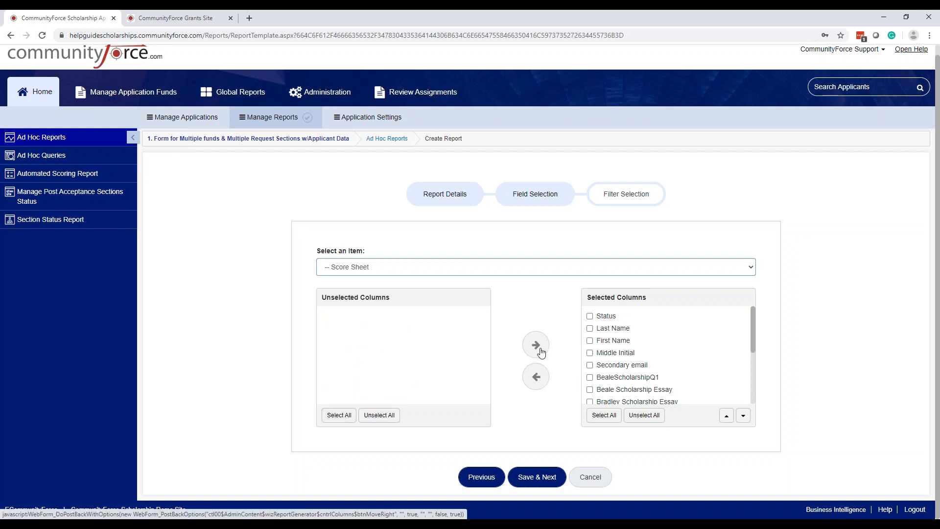
{"action": "left_click_drag", "start_coordinate": [754, 331], "coordinate": [753, 377]}
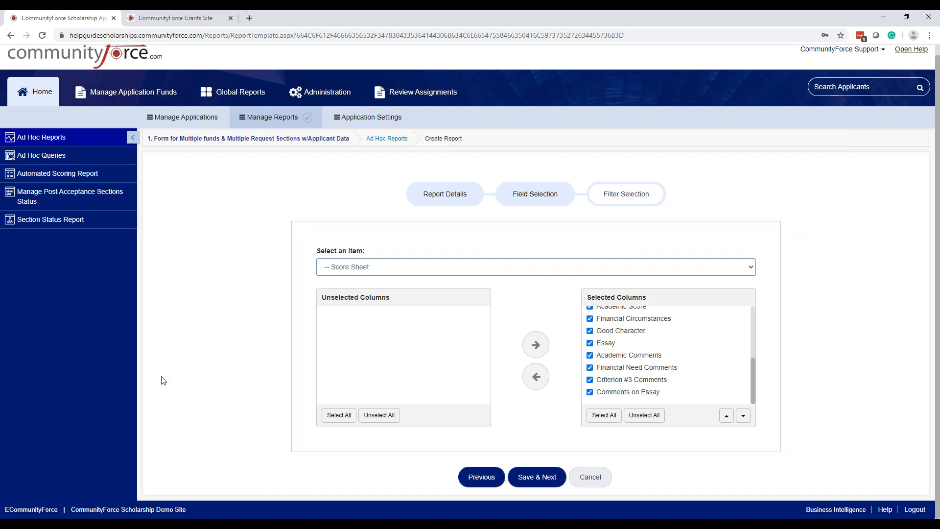
Step: Save the column selection and add a filter condition with report item and section name both set to Score Card Information
{"action": "left_click", "coordinate": [538, 477]}
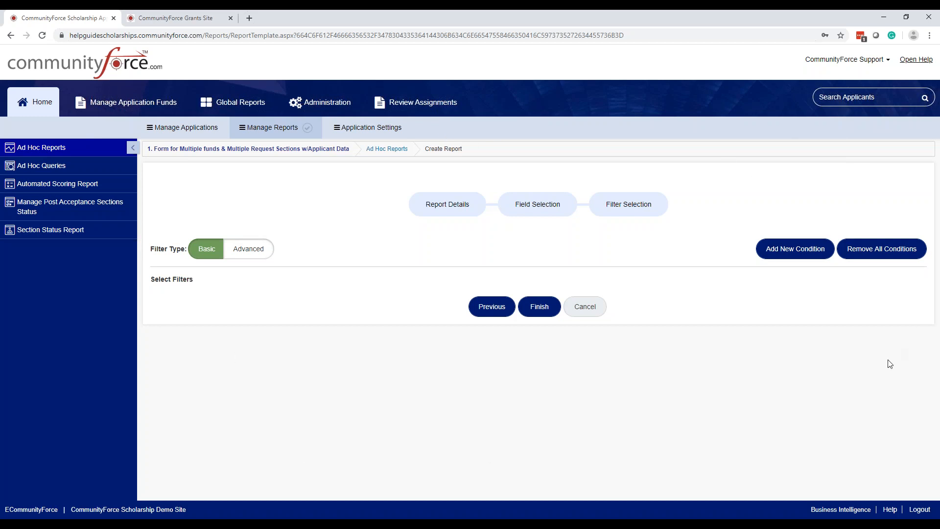
{"action": "left_click", "coordinate": [784, 253]}
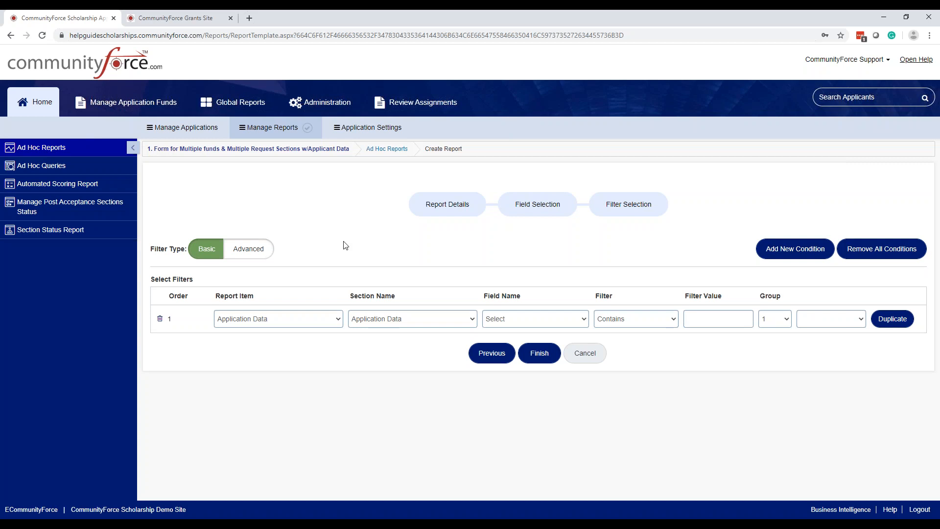
{"action": "left_click", "coordinate": [337, 320]}
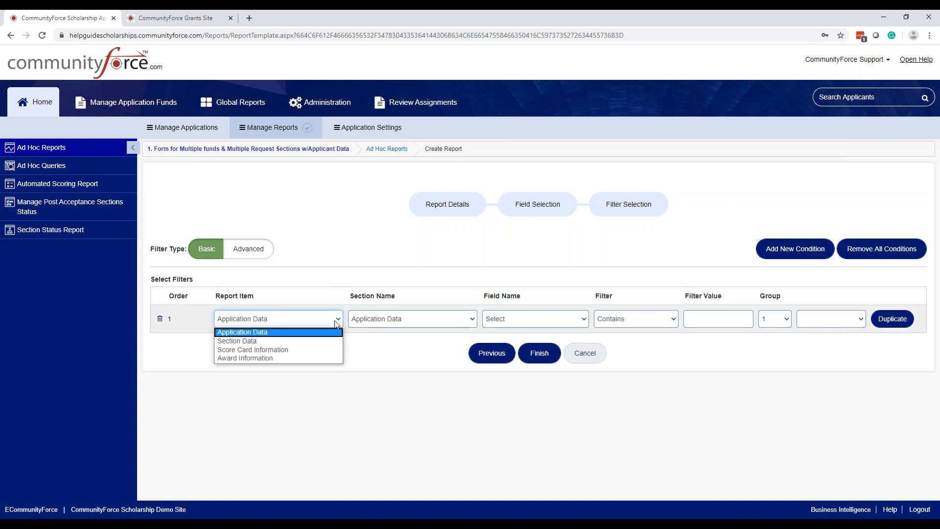
{"action": "left_click", "coordinate": [305, 350]}
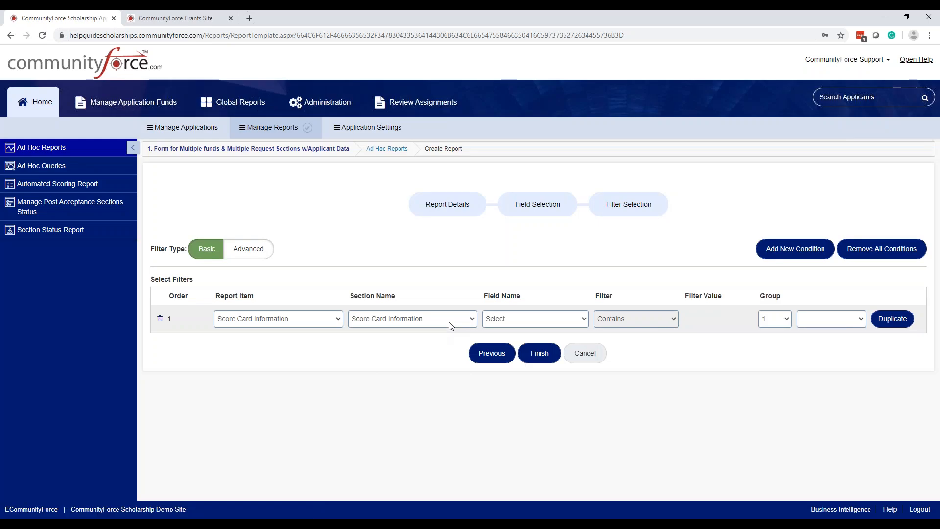
{"action": "left_click", "coordinate": [451, 324]}
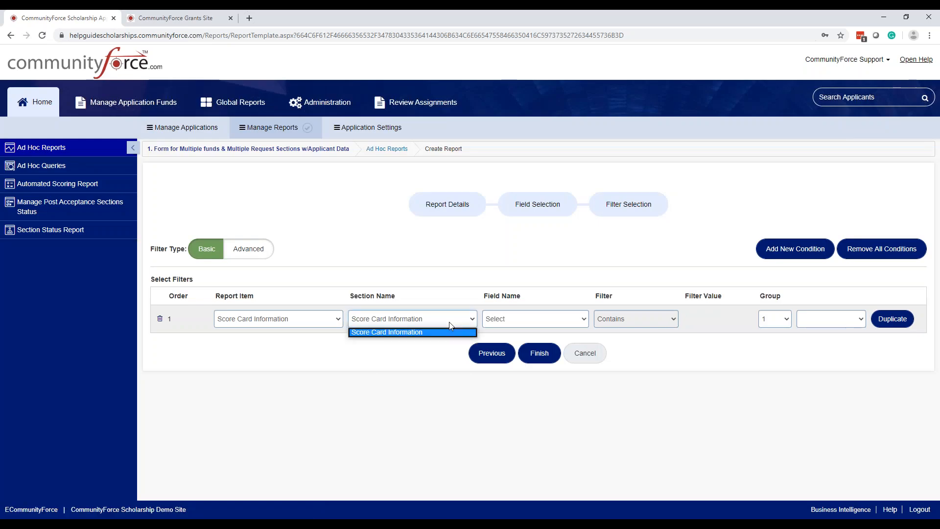
{"action": "left_click", "coordinate": [447, 337]}
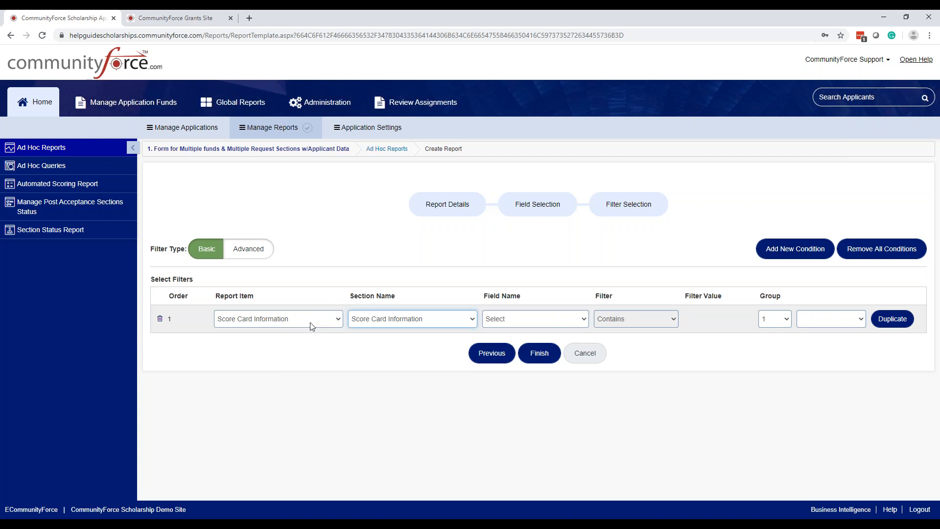
{"action": "left_click", "coordinate": [405, 325]}
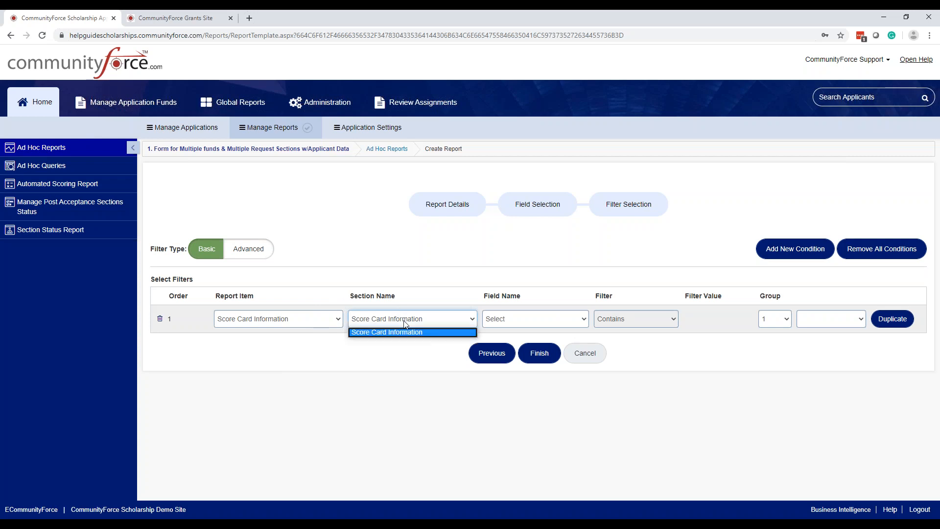
{"action": "left_click", "coordinate": [407, 333]}
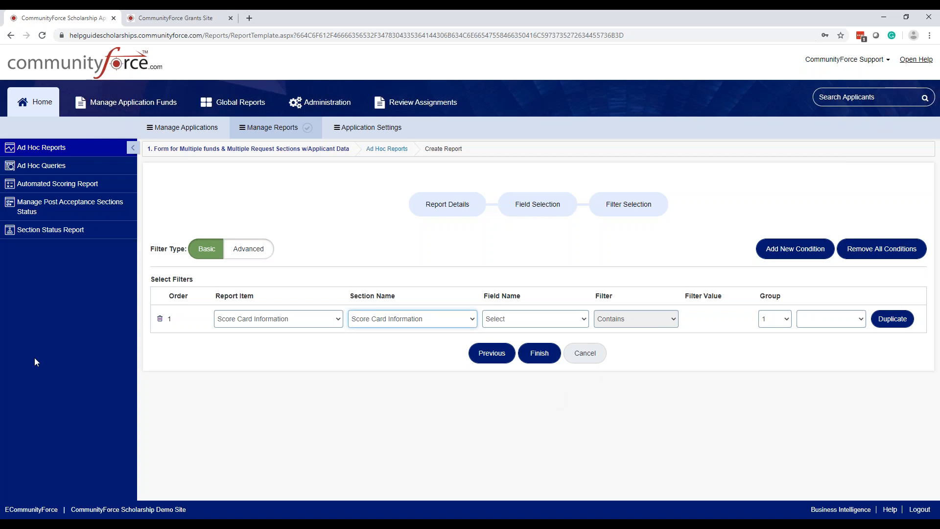
Step: Set the filter condition's field name to Task Name, filter to Contains and filter value to Score Sheet
{"action": "left_click", "coordinate": [534, 318]}
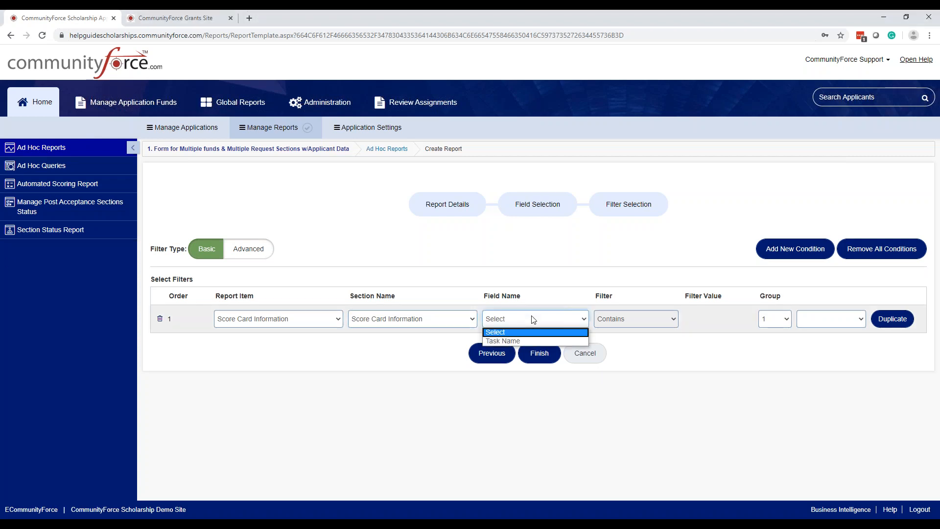
{"action": "left_click", "coordinate": [517, 337]}
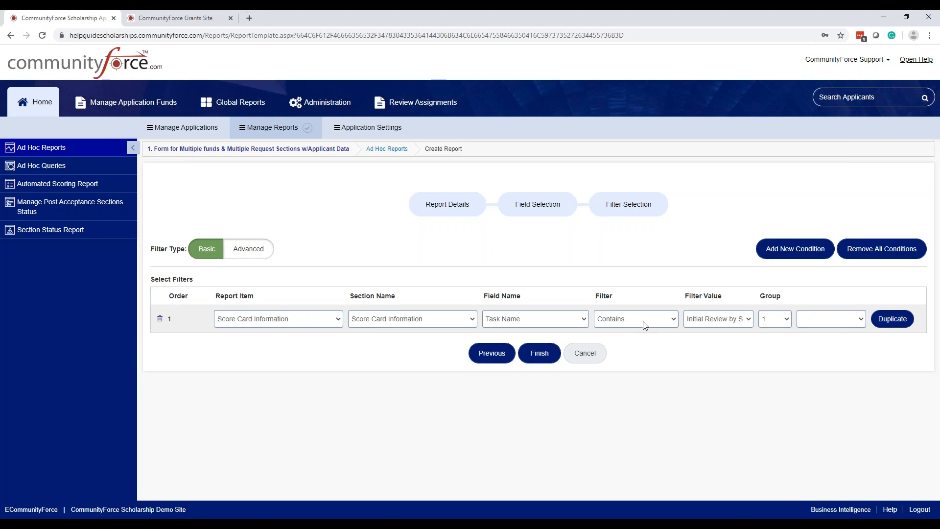
{"action": "left_click", "coordinate": [645, 326]}
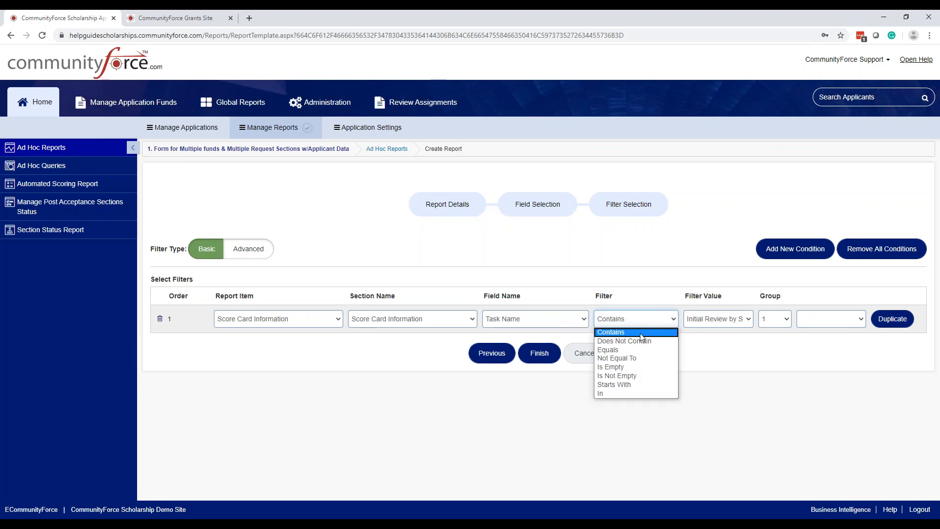
{"action": "left_click", "coordinate": [641, 337]}
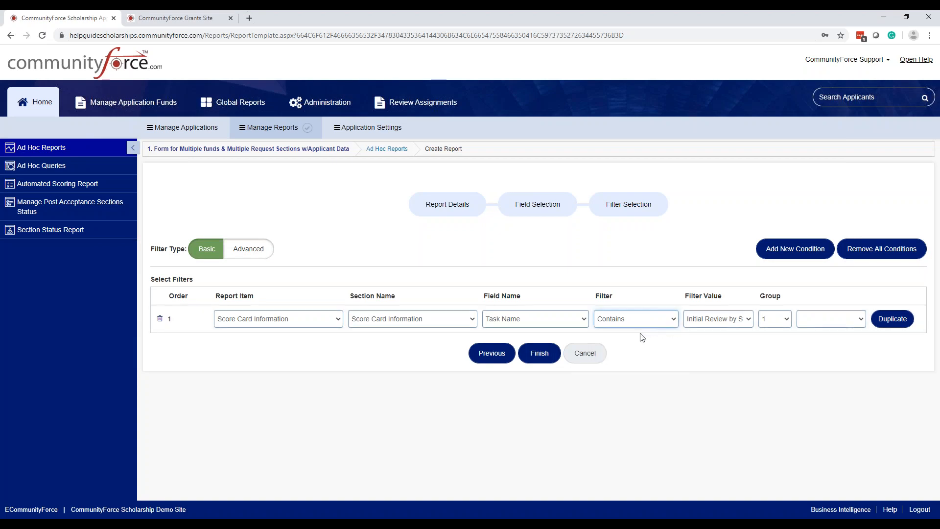
{"action": "left_click", "coordinate": [707, 326]}
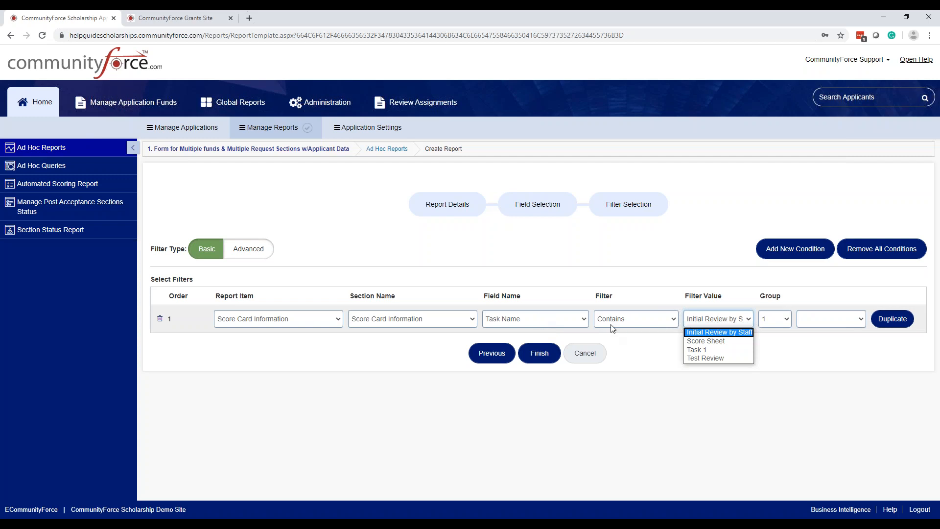
{"action": "left_click", "coordinate": [697, 346]}
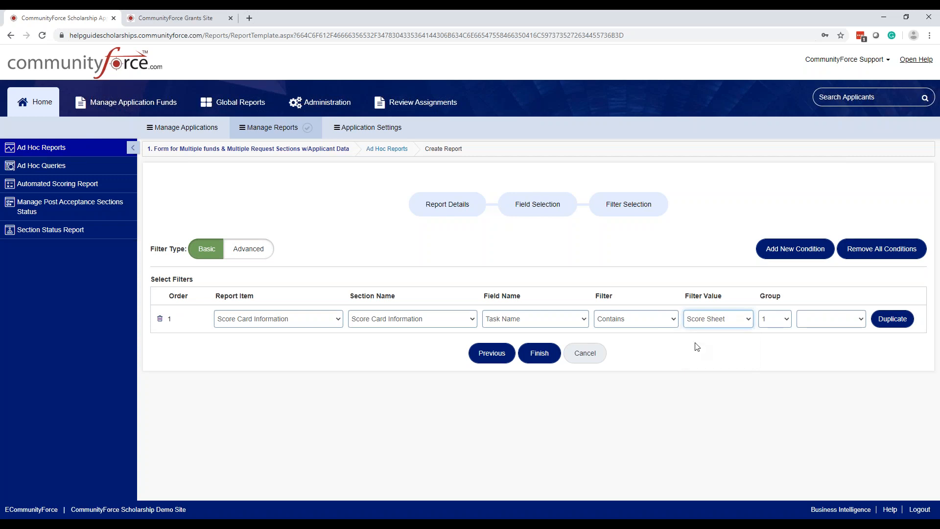
{"action": "left_click", "coordinate": [698, 347]}
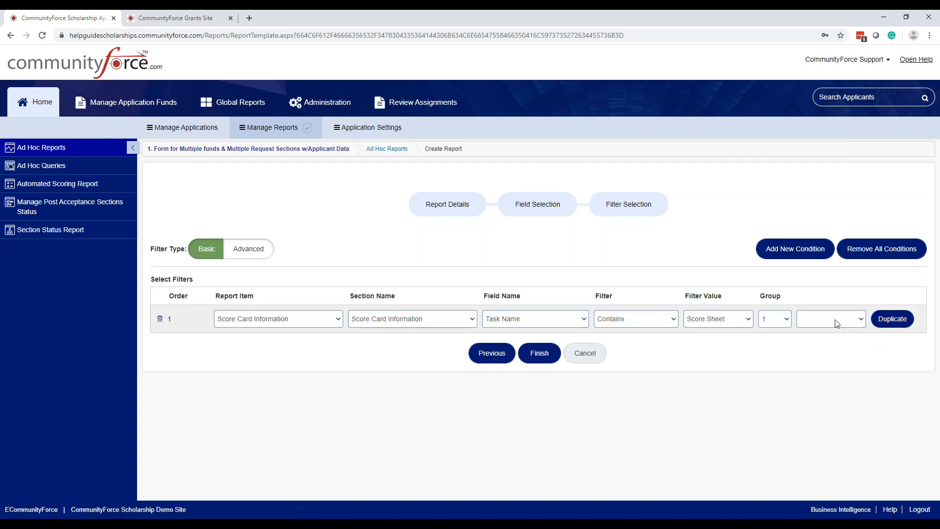
Step: Duplicate the filter condition, delete the duplicate and finish the report
{"action": "left_click", "coordinate": [888, 325]}
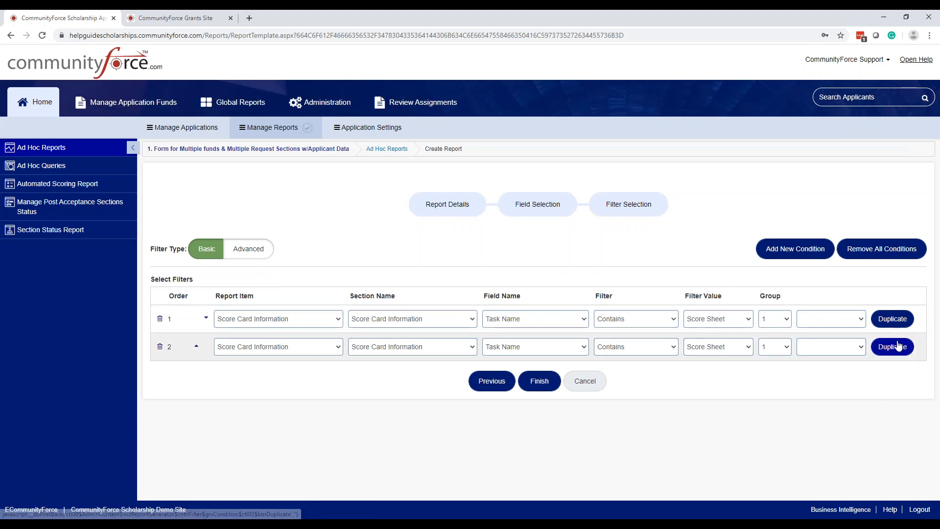
{"action": "left_click", "coordinate": [160, 346]}
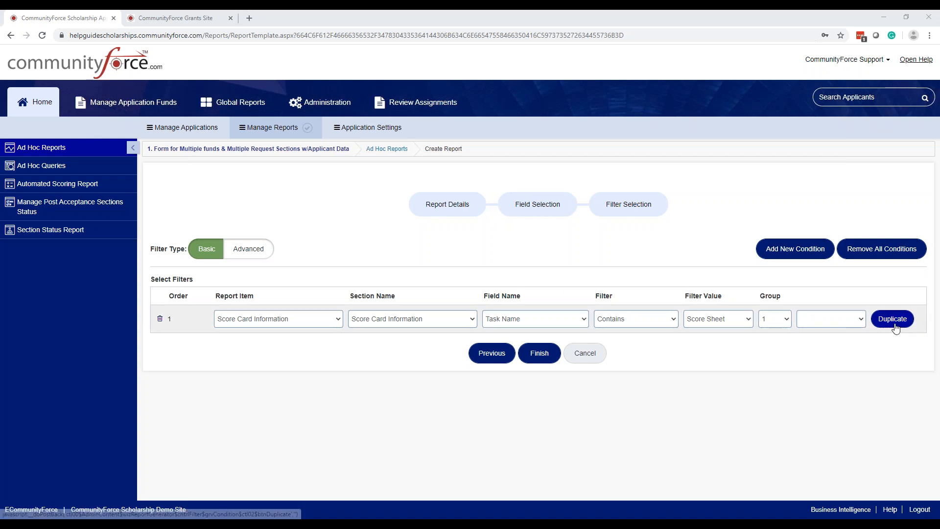
{"action": "left_click", "coordinate": [539, 353]}
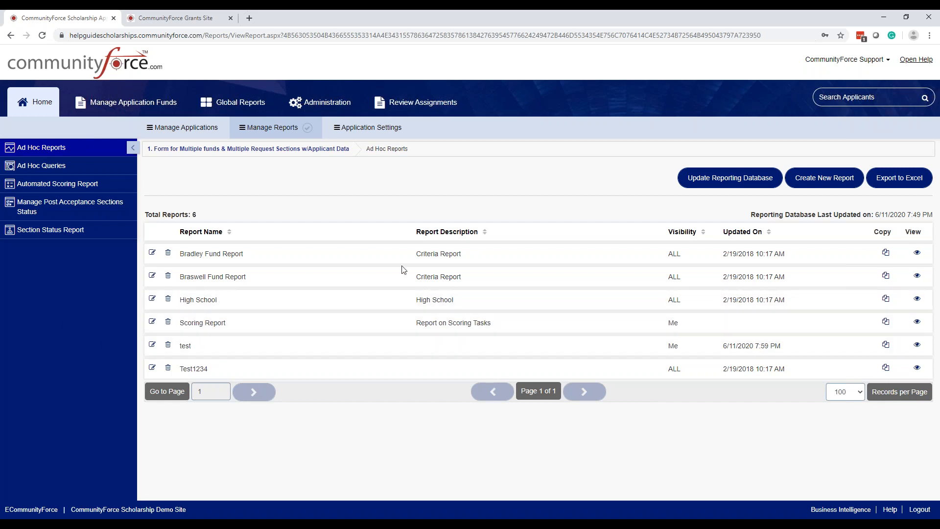
Step: Update the reporting database and open the Scoring Report for viewing
{"action": "left_click", "coordinate": [728, 180]}
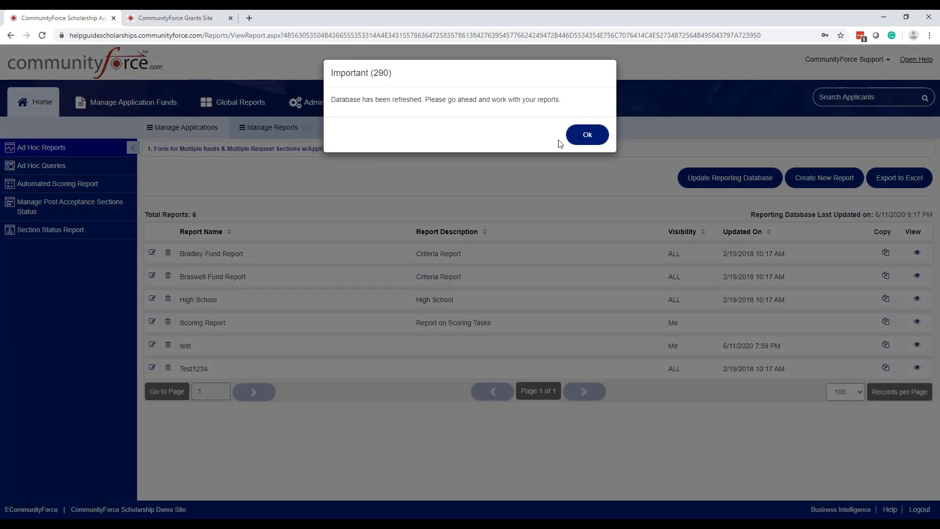
{"action": "left_click", "coordinate": [586, 135]}
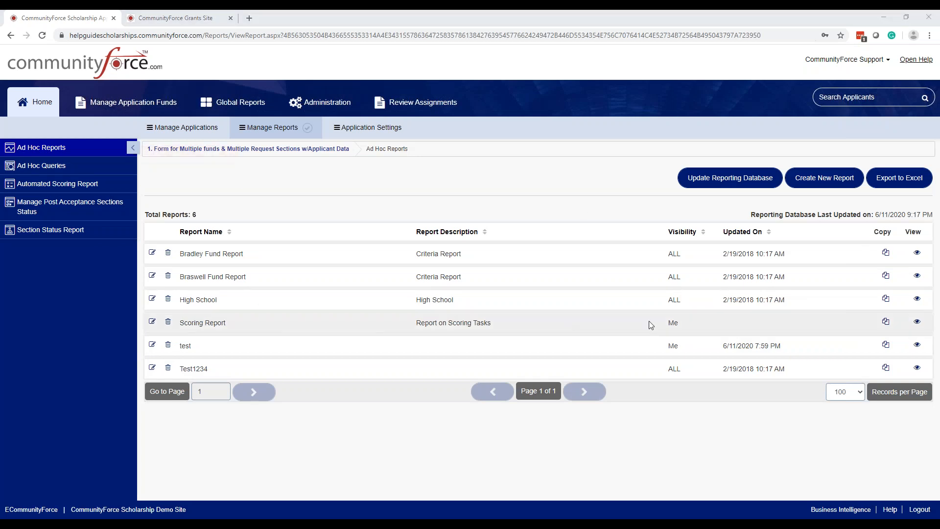
{"action": "left_click", "coordinate": [917, 323]}
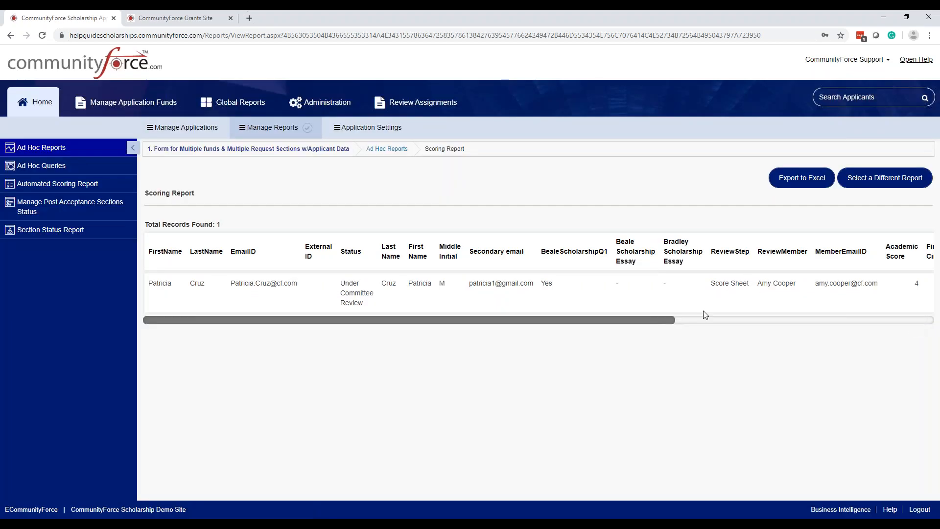
Step: Examine the Scoring Report's columns from the applicant details through the essay answers to the score sheet criteria
{"action": "left_click_drag", "start_coordinate": [522, 316], "coordinate": [506, 367]}
{"action": "left_click_drag", "start_coordinate": [670, 319], "coordinate": [927, 345]}
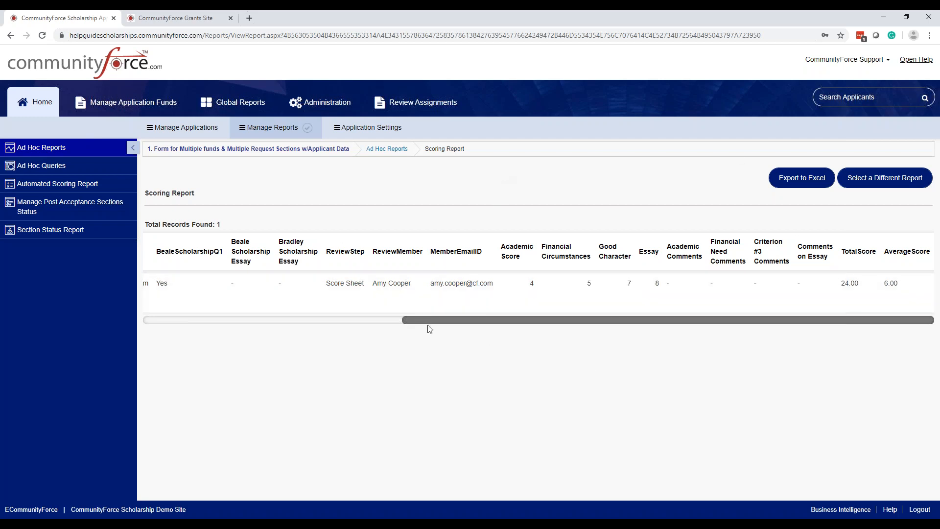
{"action": "left_click_drag", "start_coordinate": [429, 325], "coordinate": [653, 345]}
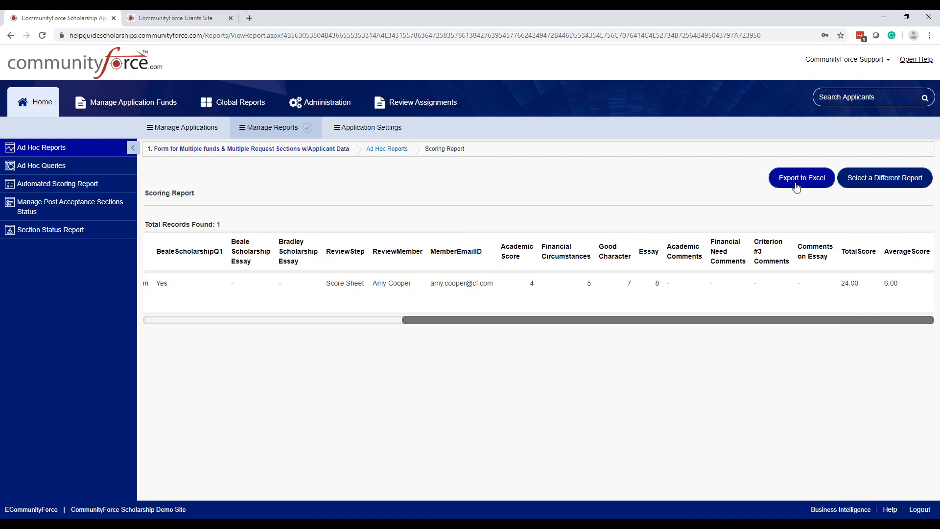
{"action": "key", "text": "ctrl"}
{"action": "key", "text": "ctrl"}
{"action": "left_click_drag", "start_coordinate": [800, 322], "coordinate": [136, 107]}
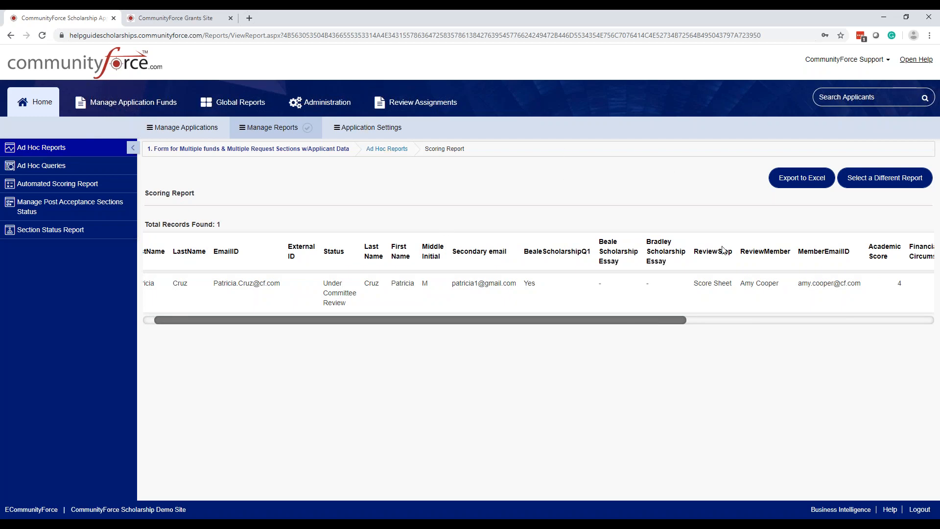
{"action": "left_click", "coordinate": [788, 181]}
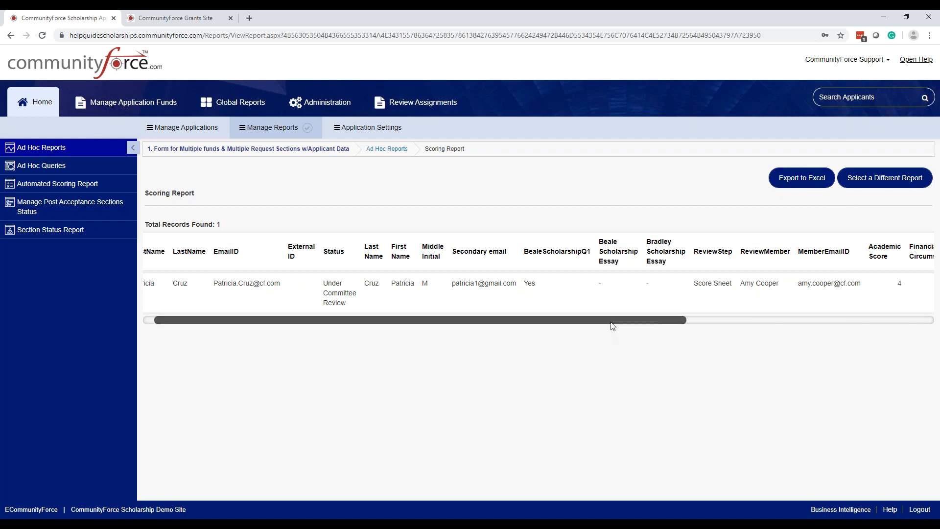
Step: Examine the TotalScore and AverageScore values at the end of the report row
{"action": "scroll", "coordinate": [621, 325], "scroll_direction": "right", "scroll_amount": 5}
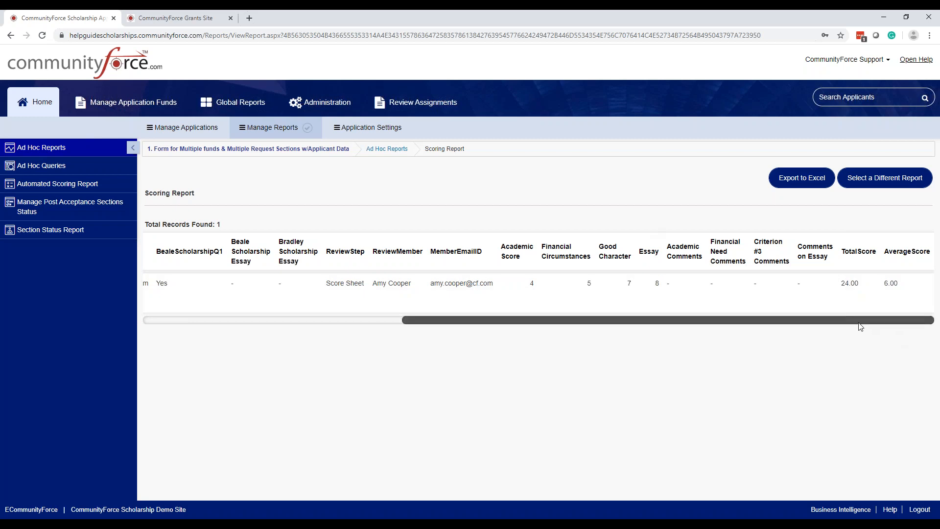
{"action": "left_click", "coordinate": [854, 292]}
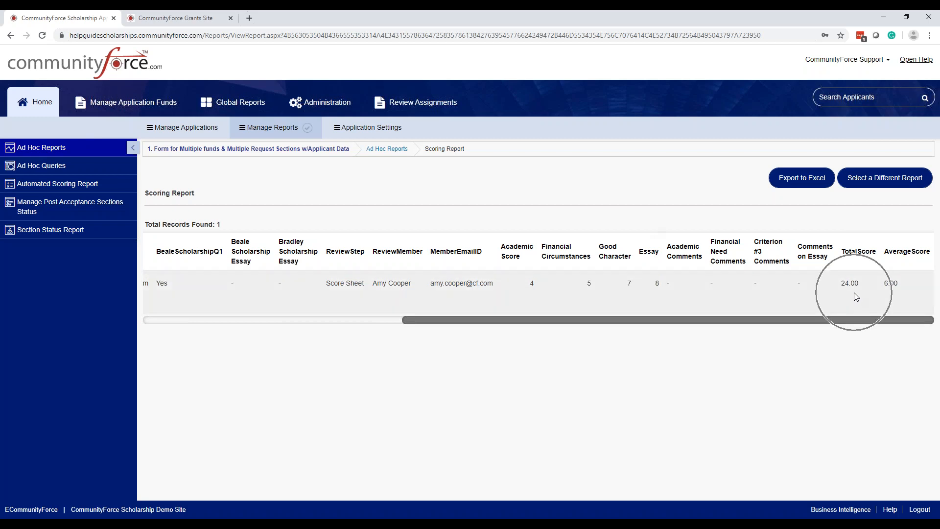
{"action": "left_click", "coordinate": [893, 287]}
{"action": "left_click", "coordinate": [893, 287]}
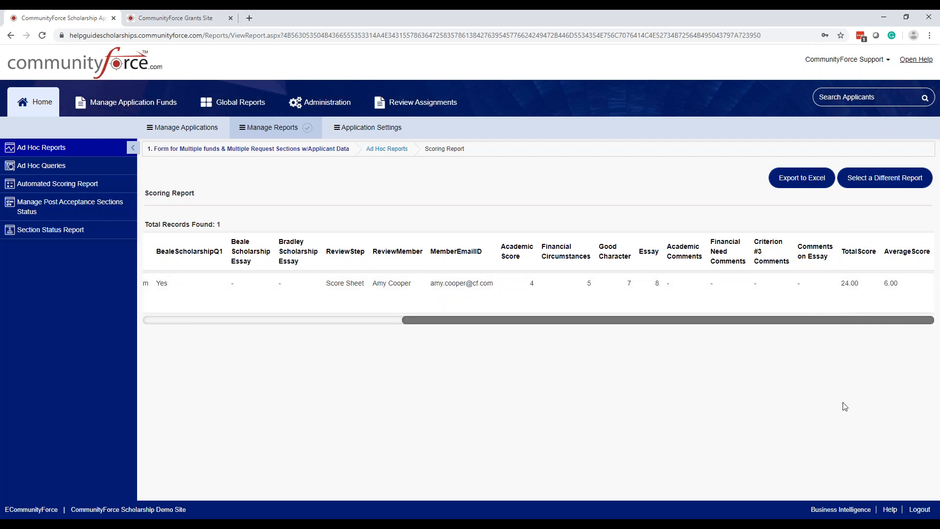
{"action": "left_click", "coordinate": [905, 278]}
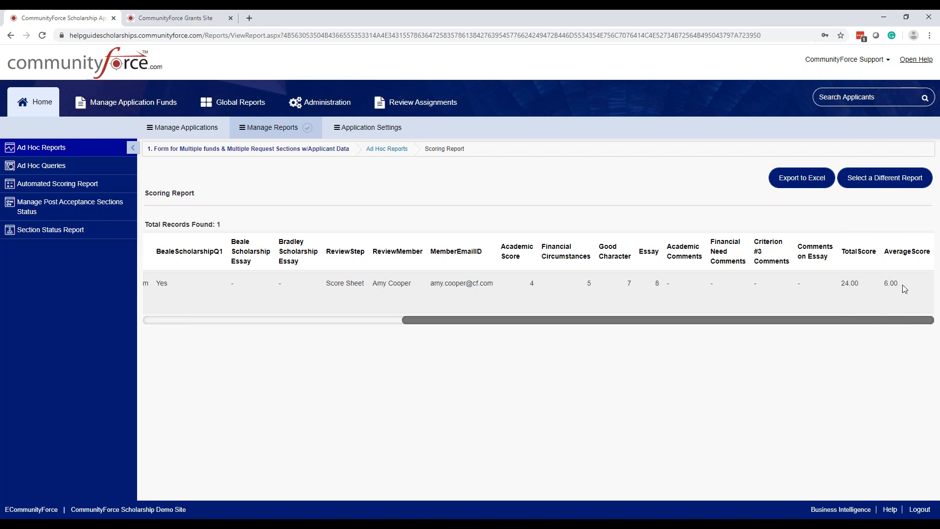
{"action": "left_click", "coordinate": [895, 284]}
{"action": "left_click", "coordinate": [895, 284]}
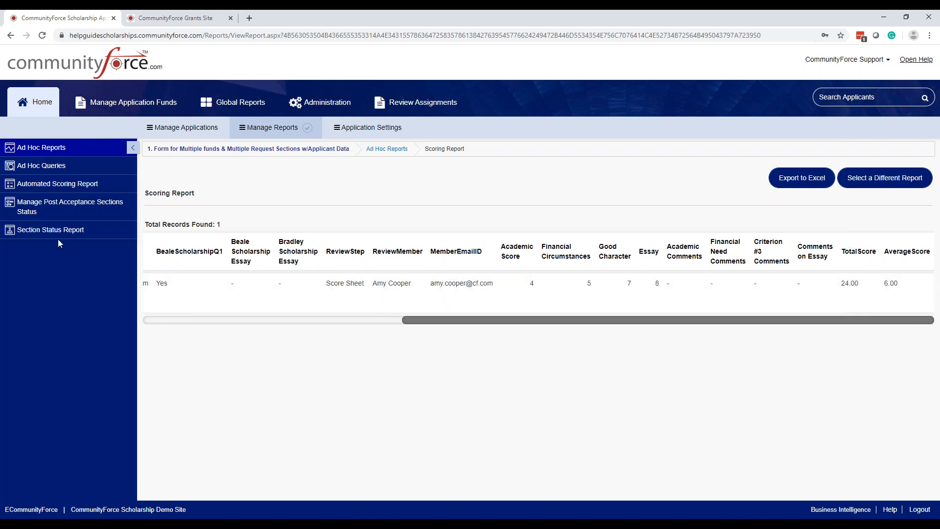
Step: Return to the ad hoc reports list and make a copy of Scoring Report
{"action": "left_click", "coordinate": [868, 185]}
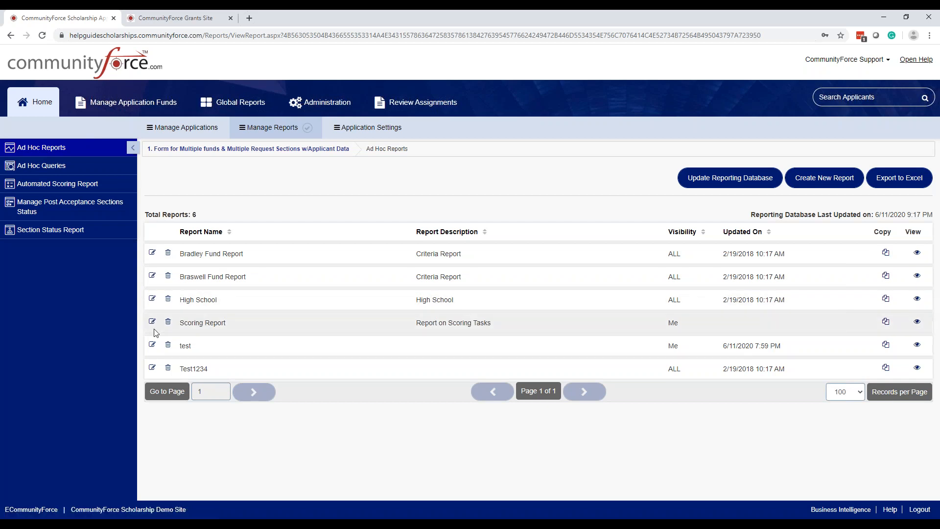
{"action": "left_click", "coordinate": [885, 321]}
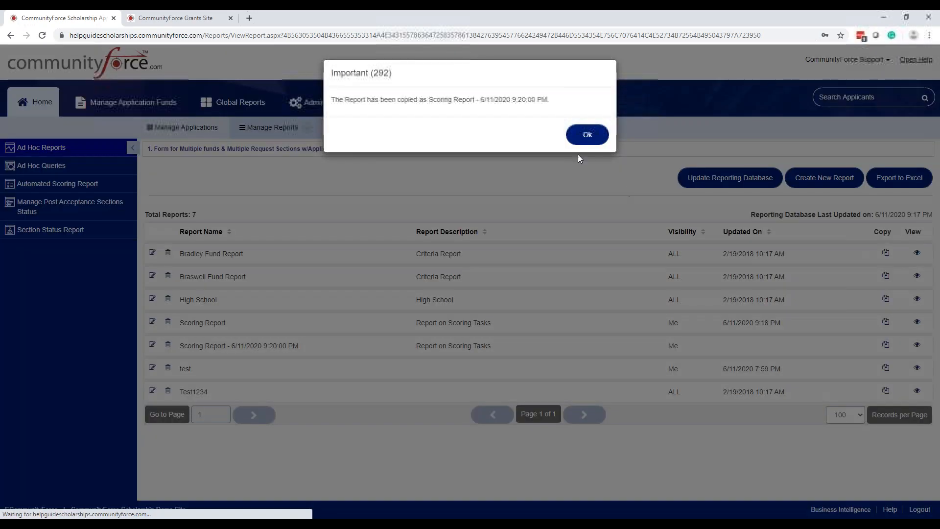
{"action": "left_click", "coordinate": [586, 137]}
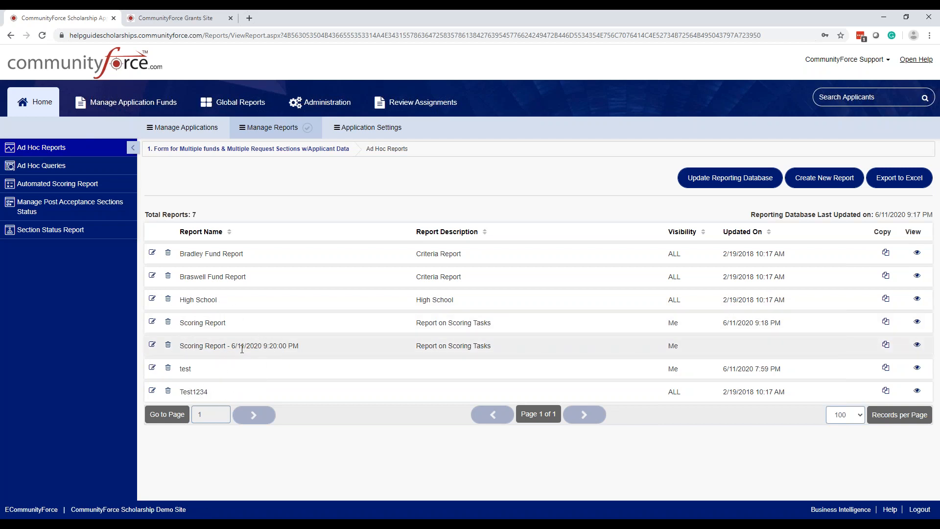
Step: Edit the copied report and rename it "Scoring Report - new Tasks"
{"action": "left_click", "coordinate": [152, 347]}
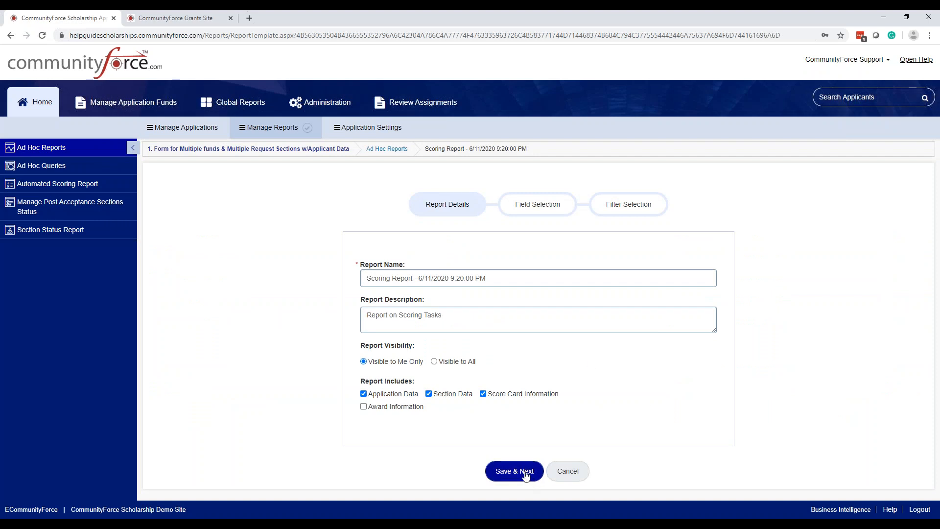
{"action": "left_click_drag", "start_coordinate": [499, 276], "coordinate": [421, 273]}
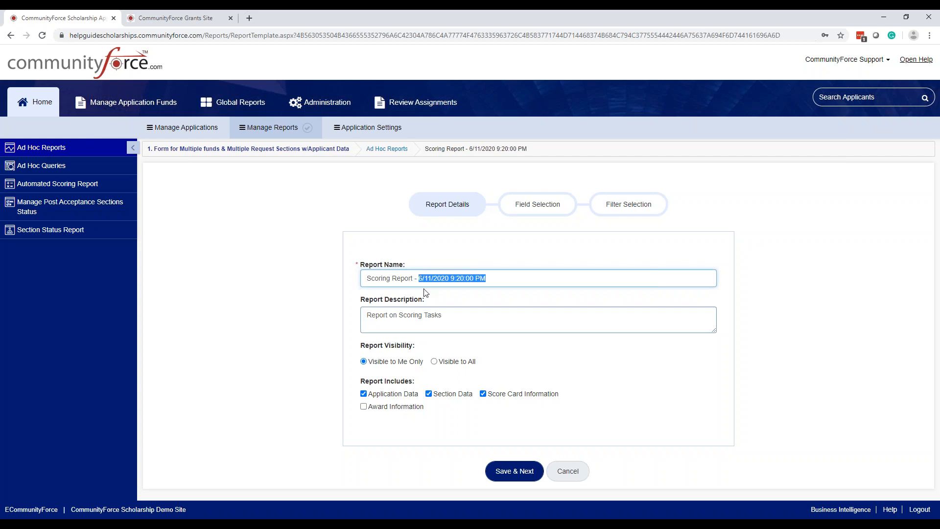
{"action": "type", "text": "new Tasks"}
Step: Save the renamed report's details and choose Score Sheet as the item for field selection
{"action": "left_click", "coordinate": [522, 471]}
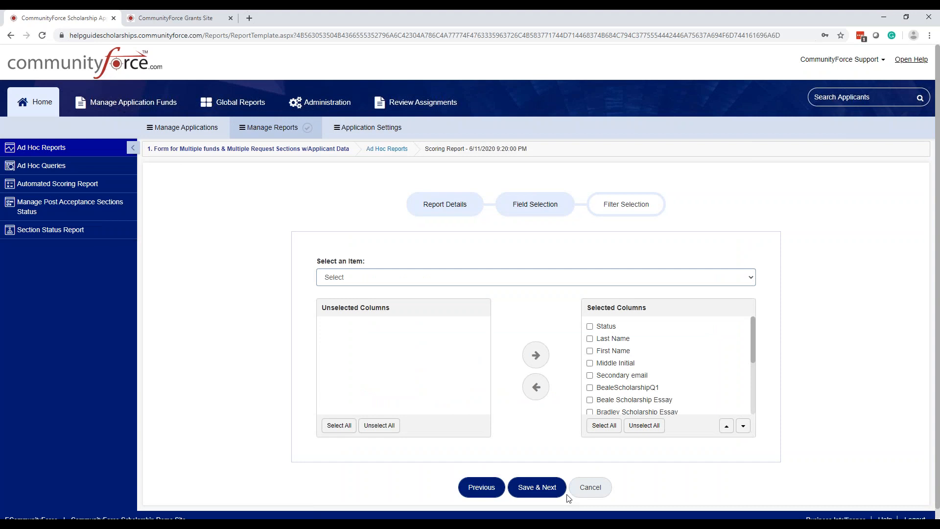
{"action": "left_click", "coordinate": [419, 277]}
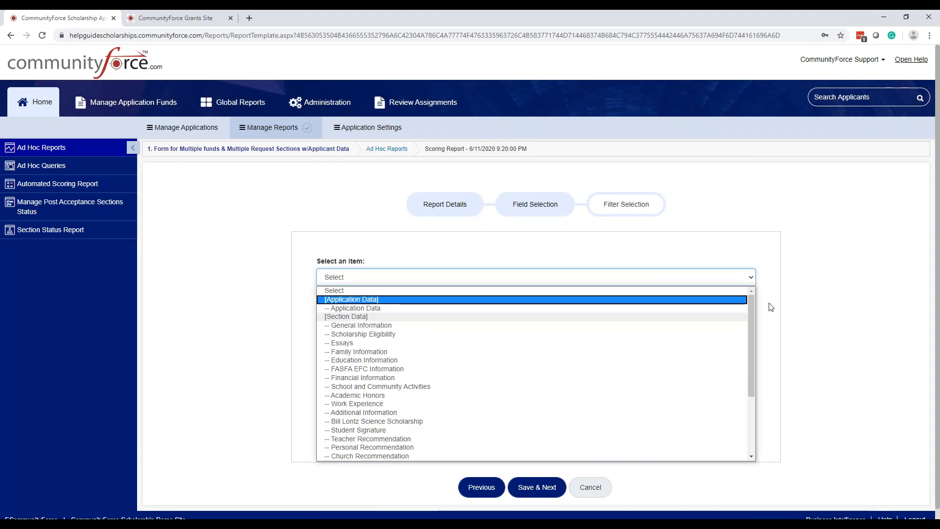
{"action": "left_click_drag", "start_coordinate": [756, 305], "coordinate": [754, 389]}
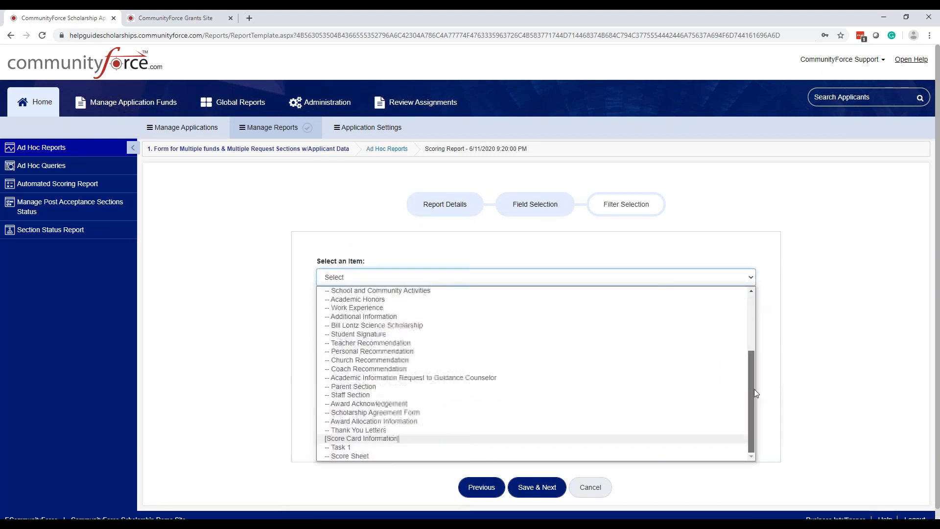
{"action": "left_click", "coordinate": [348, 454]}
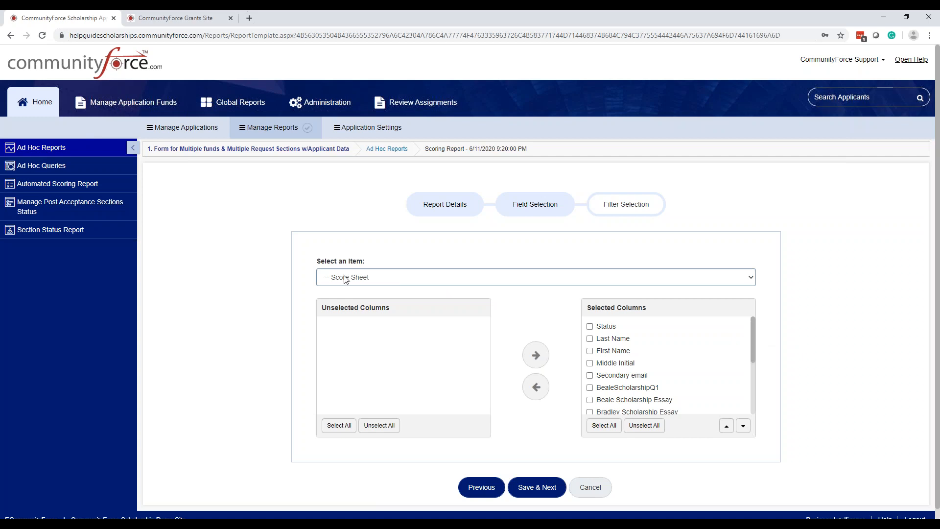
Step: Remove all eight Score Sheet score and comment columns, from Academic Score to Comments on Essay, from the report's selected columns
{"action": "scroll", "coordinate": [756, 339], "scroll_direction": "down", "scroll_amount": 1}
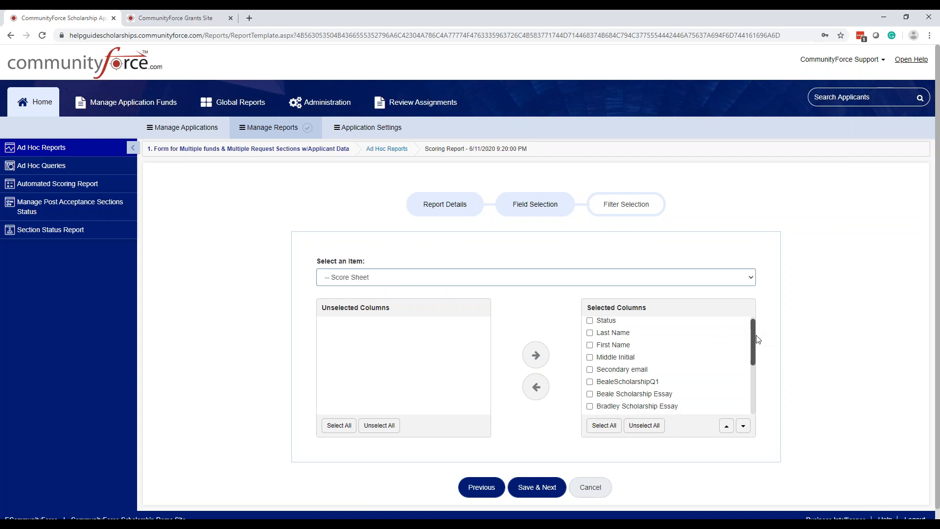
{"action": "scroll", "coordinate": [756, 337], "scroll_direction": "down", "scroll_amount": 5}
{"action": "left_click", "coordinate": [590, 402]}
{"action": "left_click", "coordinate": [590, 390]}
{"action": "left_click", "coordinate": [590, 377]}
{"action": "left_click", "coordinate": [590, 365]}
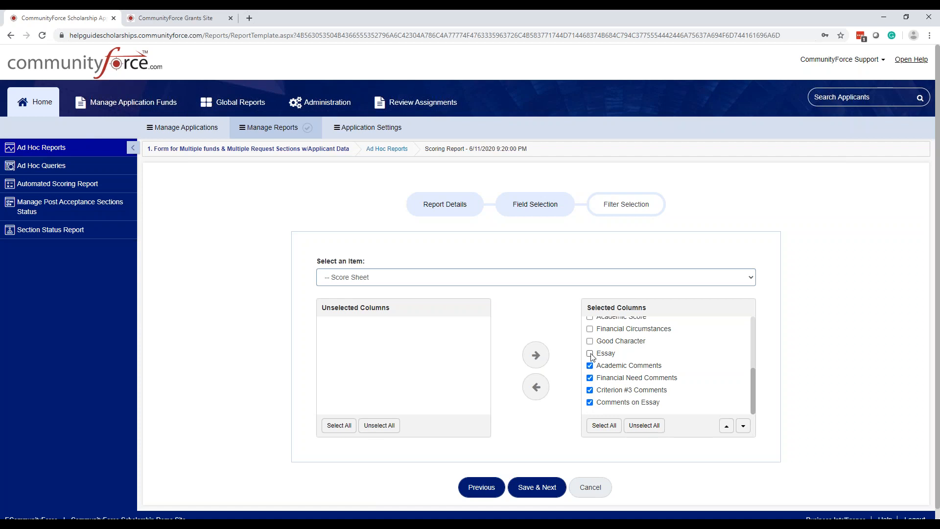
{"action": "left_click", "coordinate": [590, 341]}
{"action": "left_click", "coordinate": [590, 329]}
{"action": "left_click", "coordinate": [590, 354]}
{"action": "scroll", "coordinate": [591, 357], "scroll_direction": "up", "scroll_amount": 2}
{"action": "left_click", "coordinate": [590, 367]}
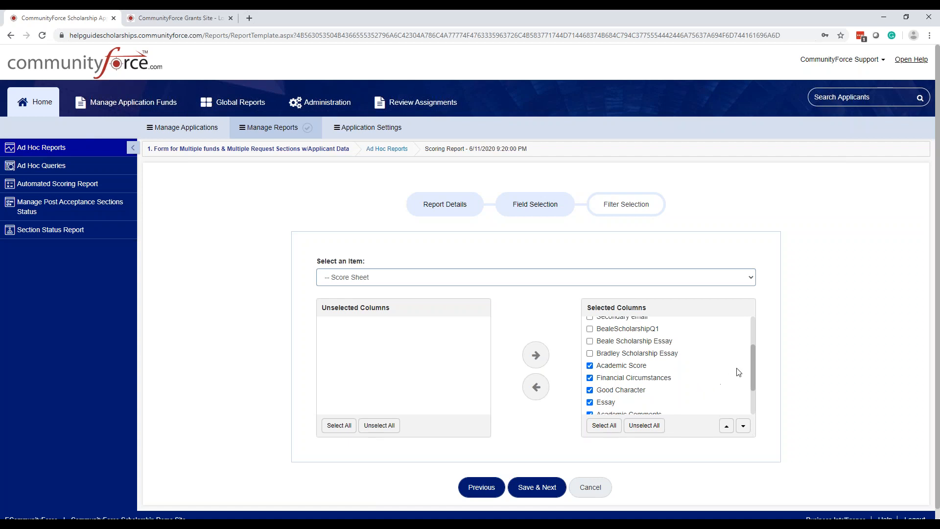
{"action": "left_click_drag", "start_coordinate": [751, 375], "coordinate": [755, 414]}
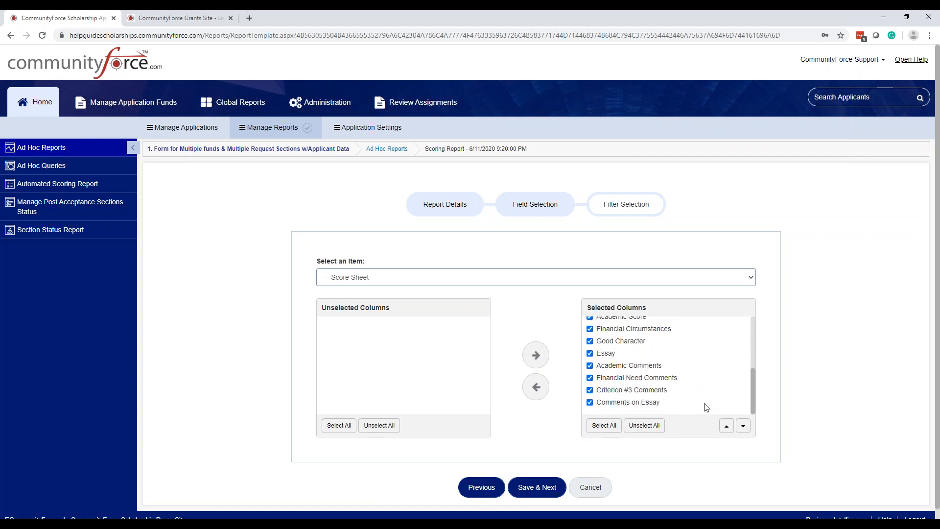
{"action": "left_click", "coordinate": [535, 388]}
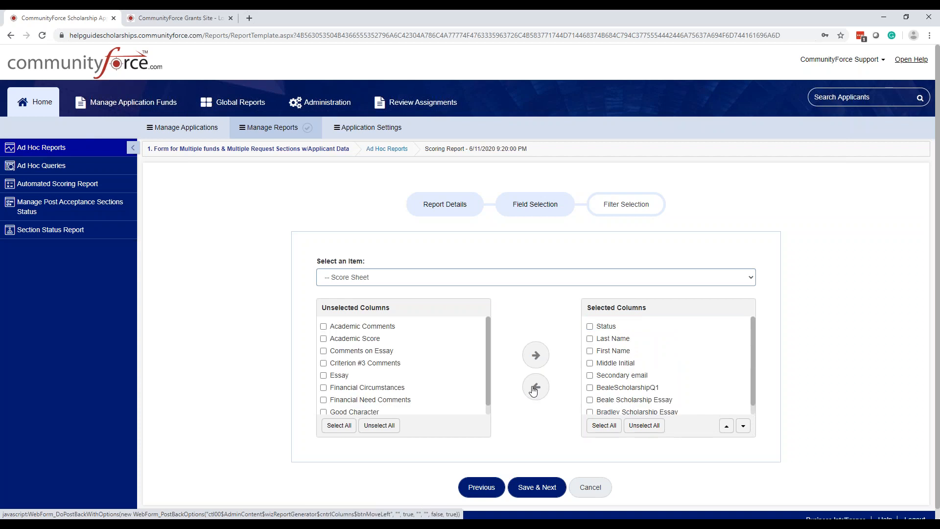
Step: Add the EssayReview column from Task 1 to the report and save the field selection
{"action": "left_click", "coordinate": [374, 279]}
{"action": "left_click", "coordinate": [377, 447]}
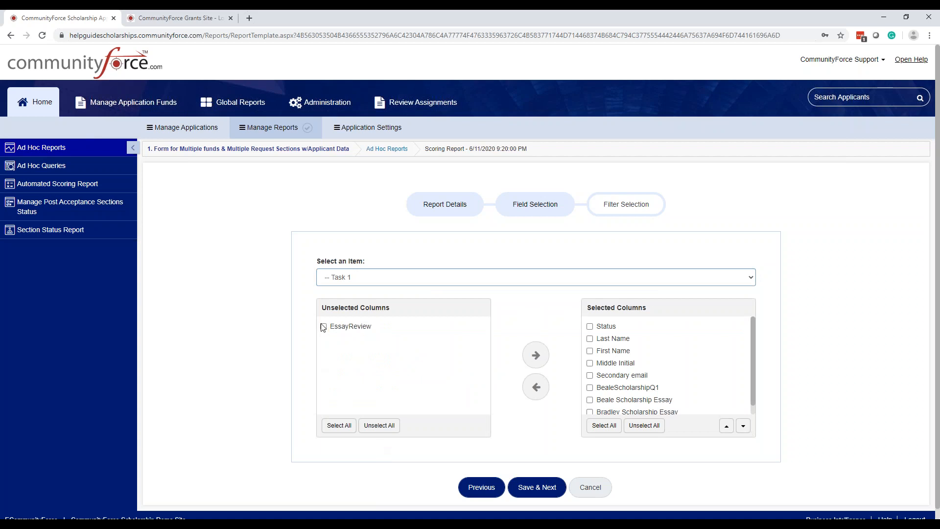
{"action": "left_click", "coordinate": [323, 327]}
{"action": "scroll", "coordinate": [754, 369], "scroll_direction": "down", "scroll_amount": 1}
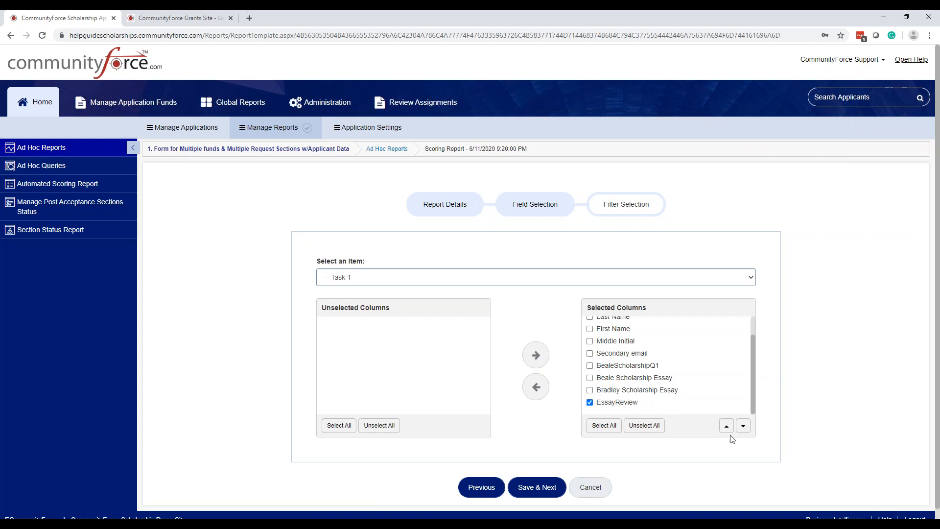
{"action": "left_click", "coordinate": [548, 488]}
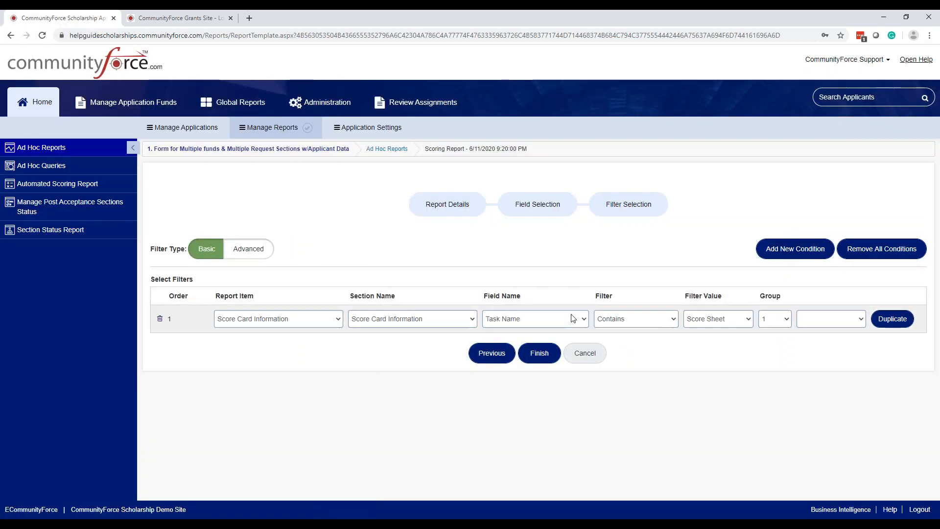
Step: Set the Task Name filter value to Task 1 and finish the report
{"action": "left_click", "coordinate": [719, 326]}
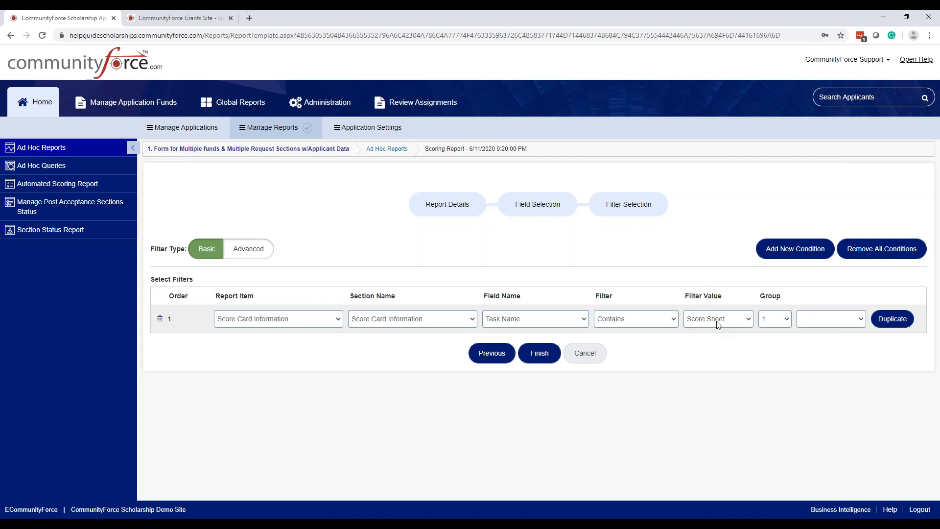
{"action": "left_click", "coordinate": [718, 326]}
{"action": "left_click", "coordinate": [701, 349]}
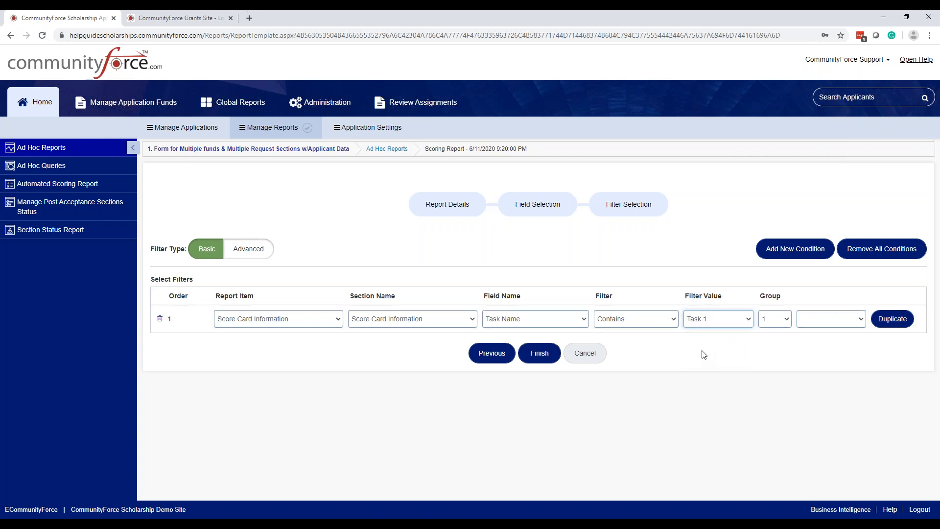
{"action": "left_click", "coordinate": [539, 361]}
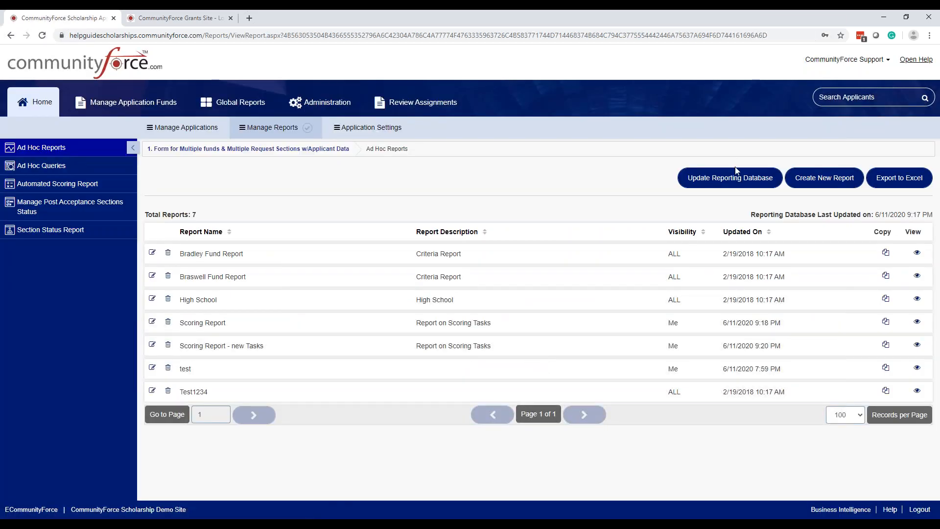
Step: Update the reporting database and view the "Scoring Report - new Tasks" report
{"action": "left_click", "coordinate": [735, 180]}
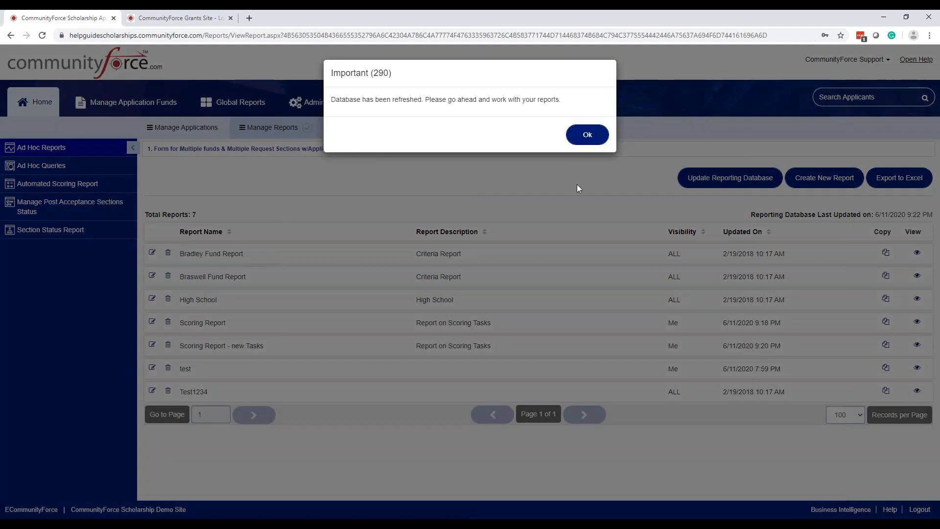
{"action": "left_click", "coordinate": [580, 134]}
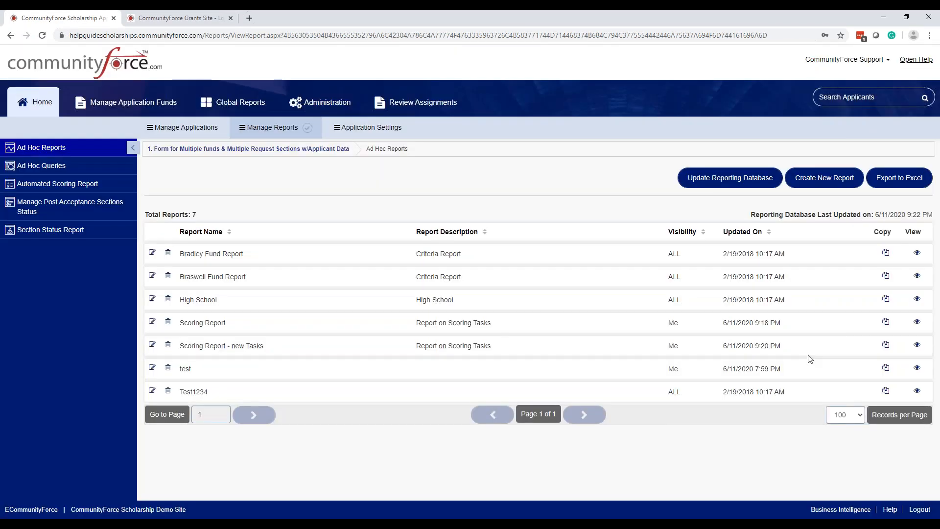
{"action": "left_click", "coordinate": [917, 346]}
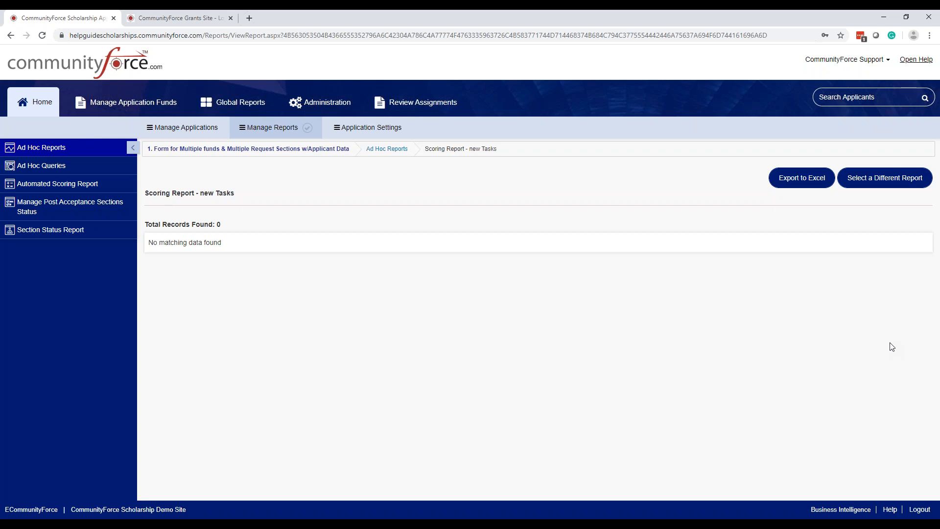
Step: Go to the application management area and check what the Manage Awards – One Fund option is for
{"action": "left_click", "coordinate": [196, 128]}
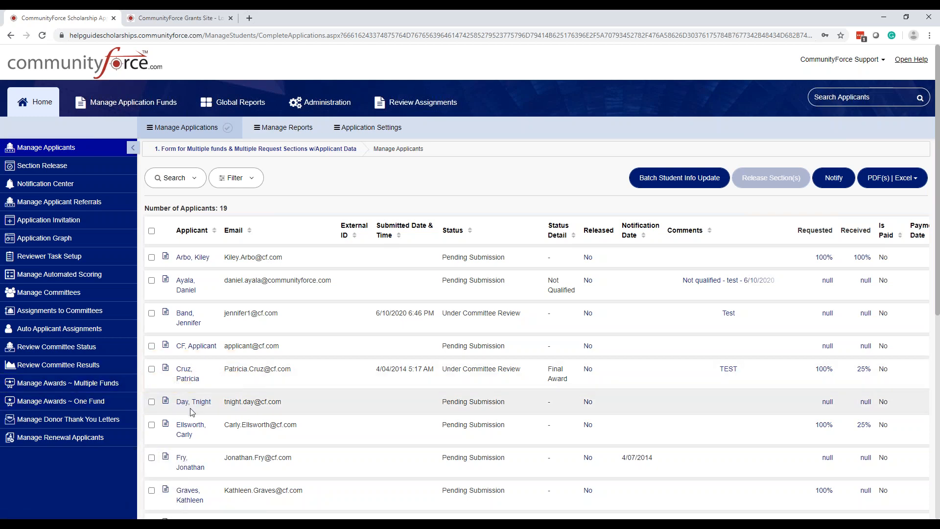
{"action": "left_click", "coordinate": [91, 404]}
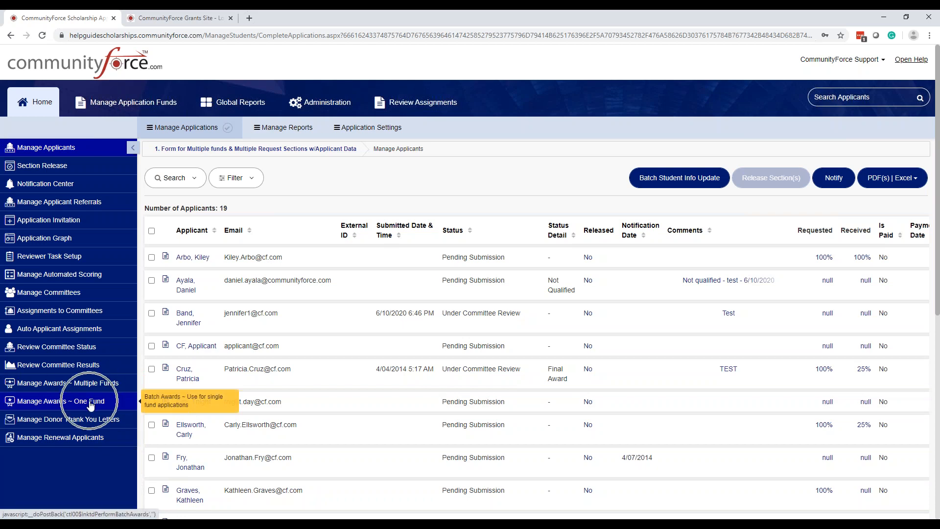
{"action": "left_click", "coordinate": [99, 402]}
{"action": "left_click", "coordinate": [98, 404]}
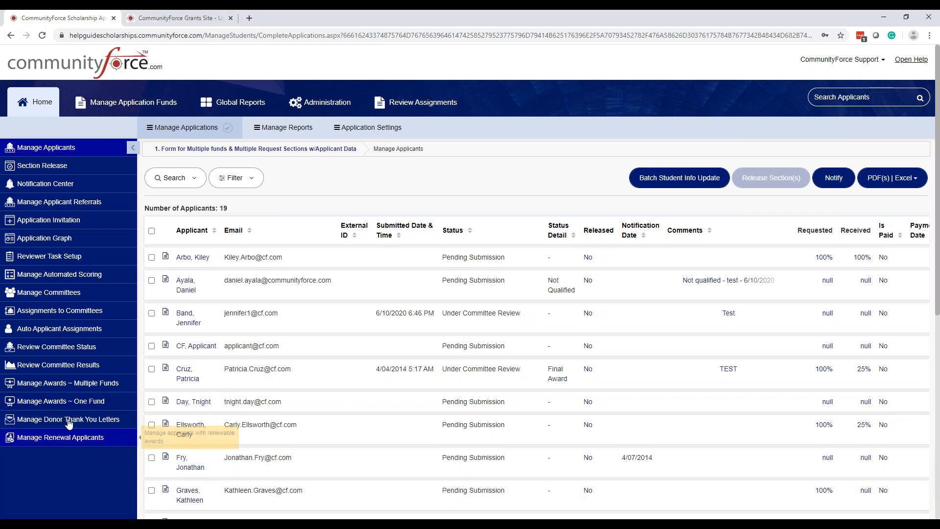
Step: Switch to the CommunityForce Grants Site and fill in the login e-mail and password from the saved support account
{"action": "left_click", "coordinate": [144, 23]}
{"action": "left_click", "coordinate": [224, 196]}
{"action": "left_click", "coordinate": [224, 195]}
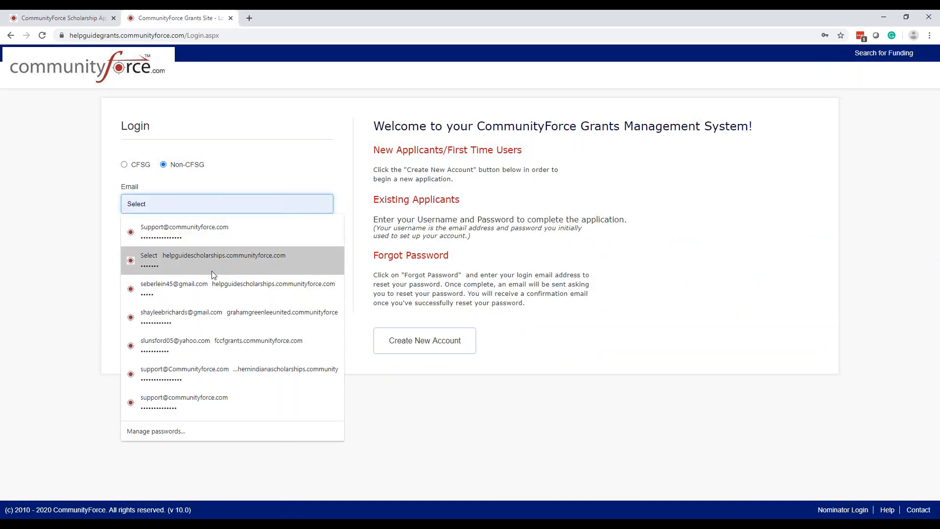
{"action": "left_click", "coordinate": [198, 238]}
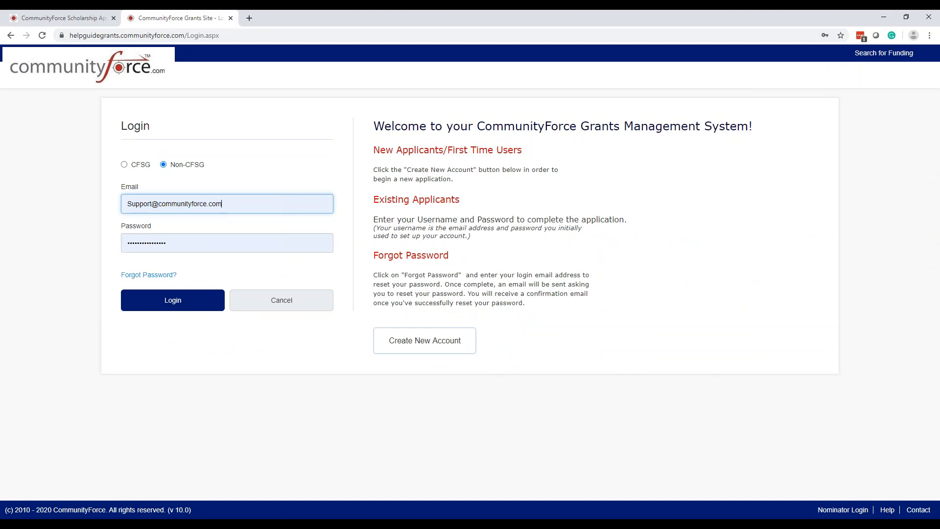
Step: Return to the scholarship site and compare the One Fund and Multiple Funds options for managing awards
{"action": "left_click", "coordinate": [39, 17]}
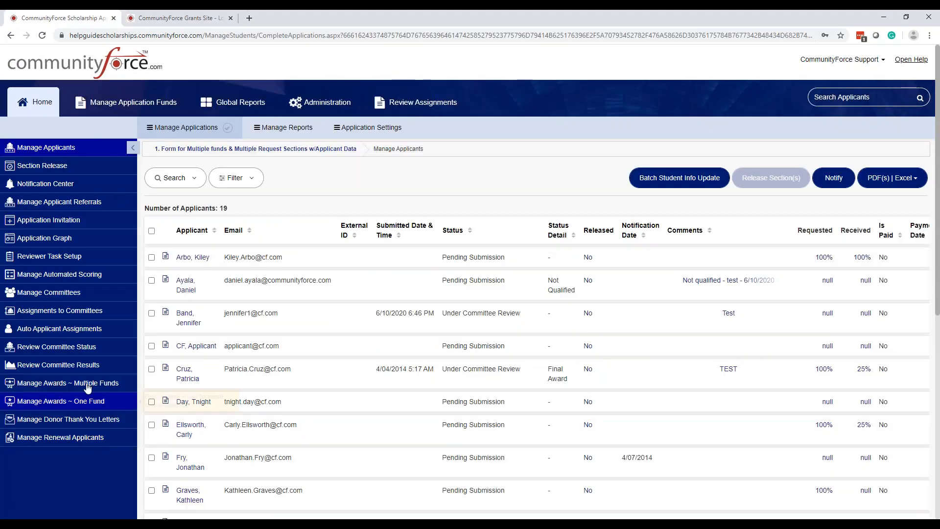
{"action": "left_click", "coordinate": [83, 406]}
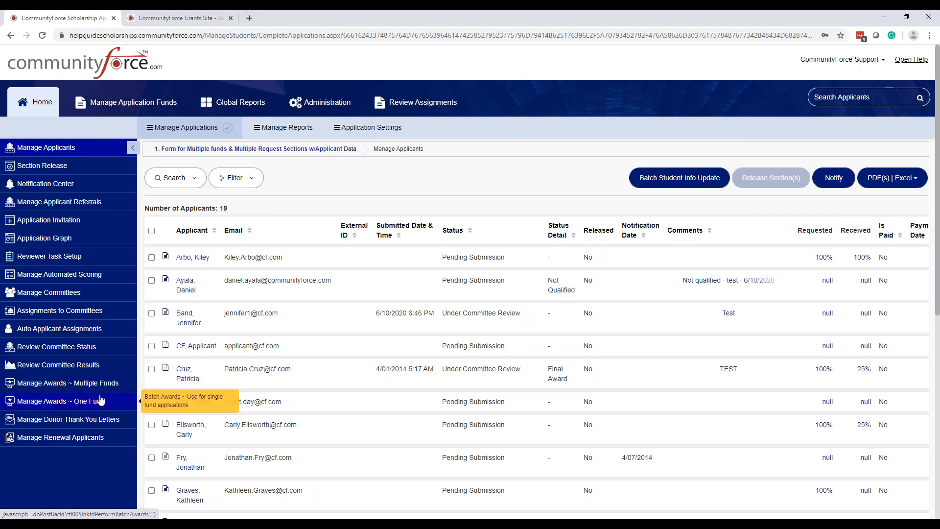
{"action": "left_click", "coordinate": [102, 388]}
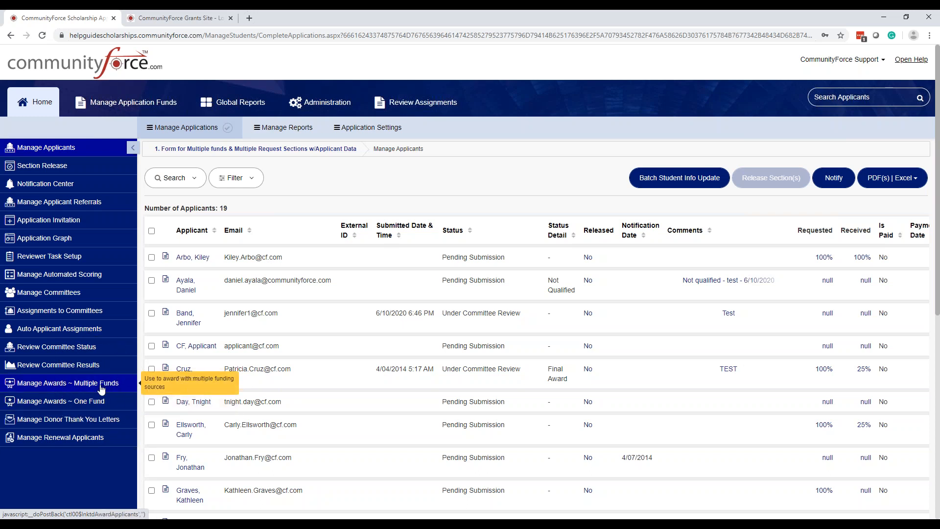